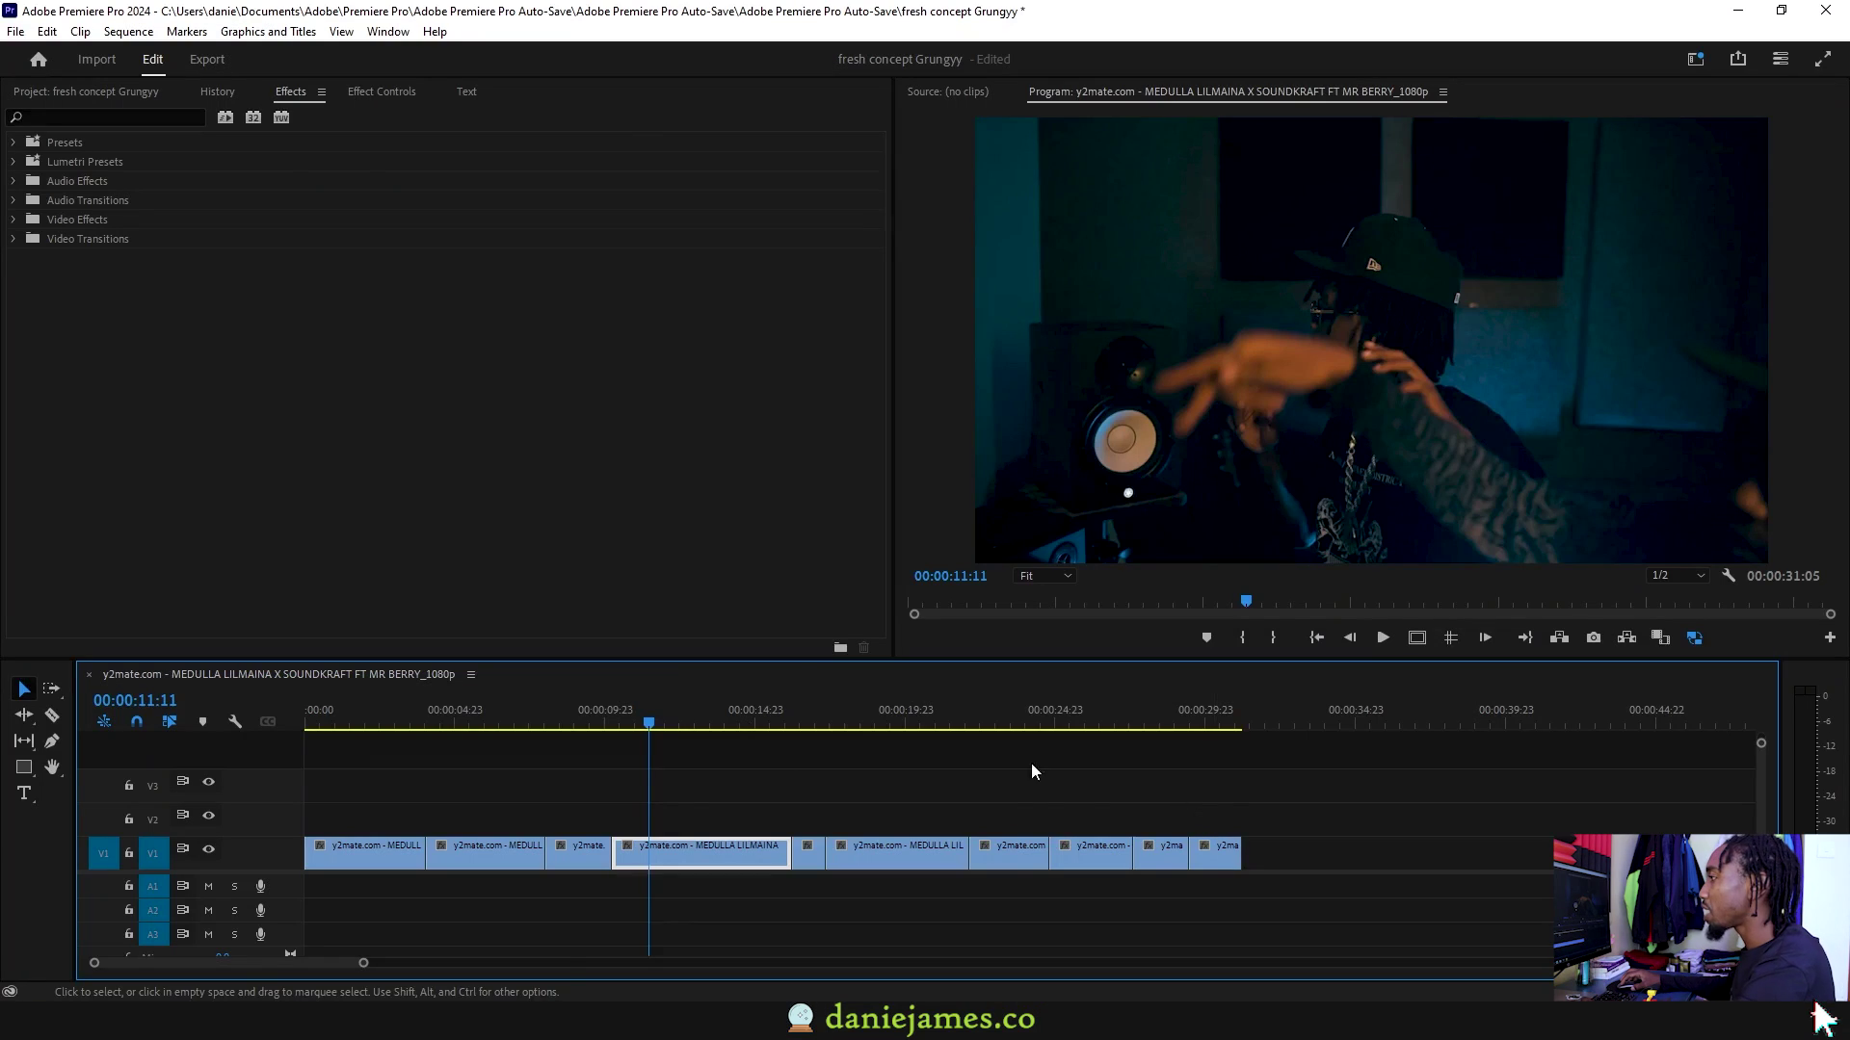
Search the effects for "light" and apply the Lighting Effects video effect to the fourth clip on V1
left_click_drag(650, 721, 697, 726)
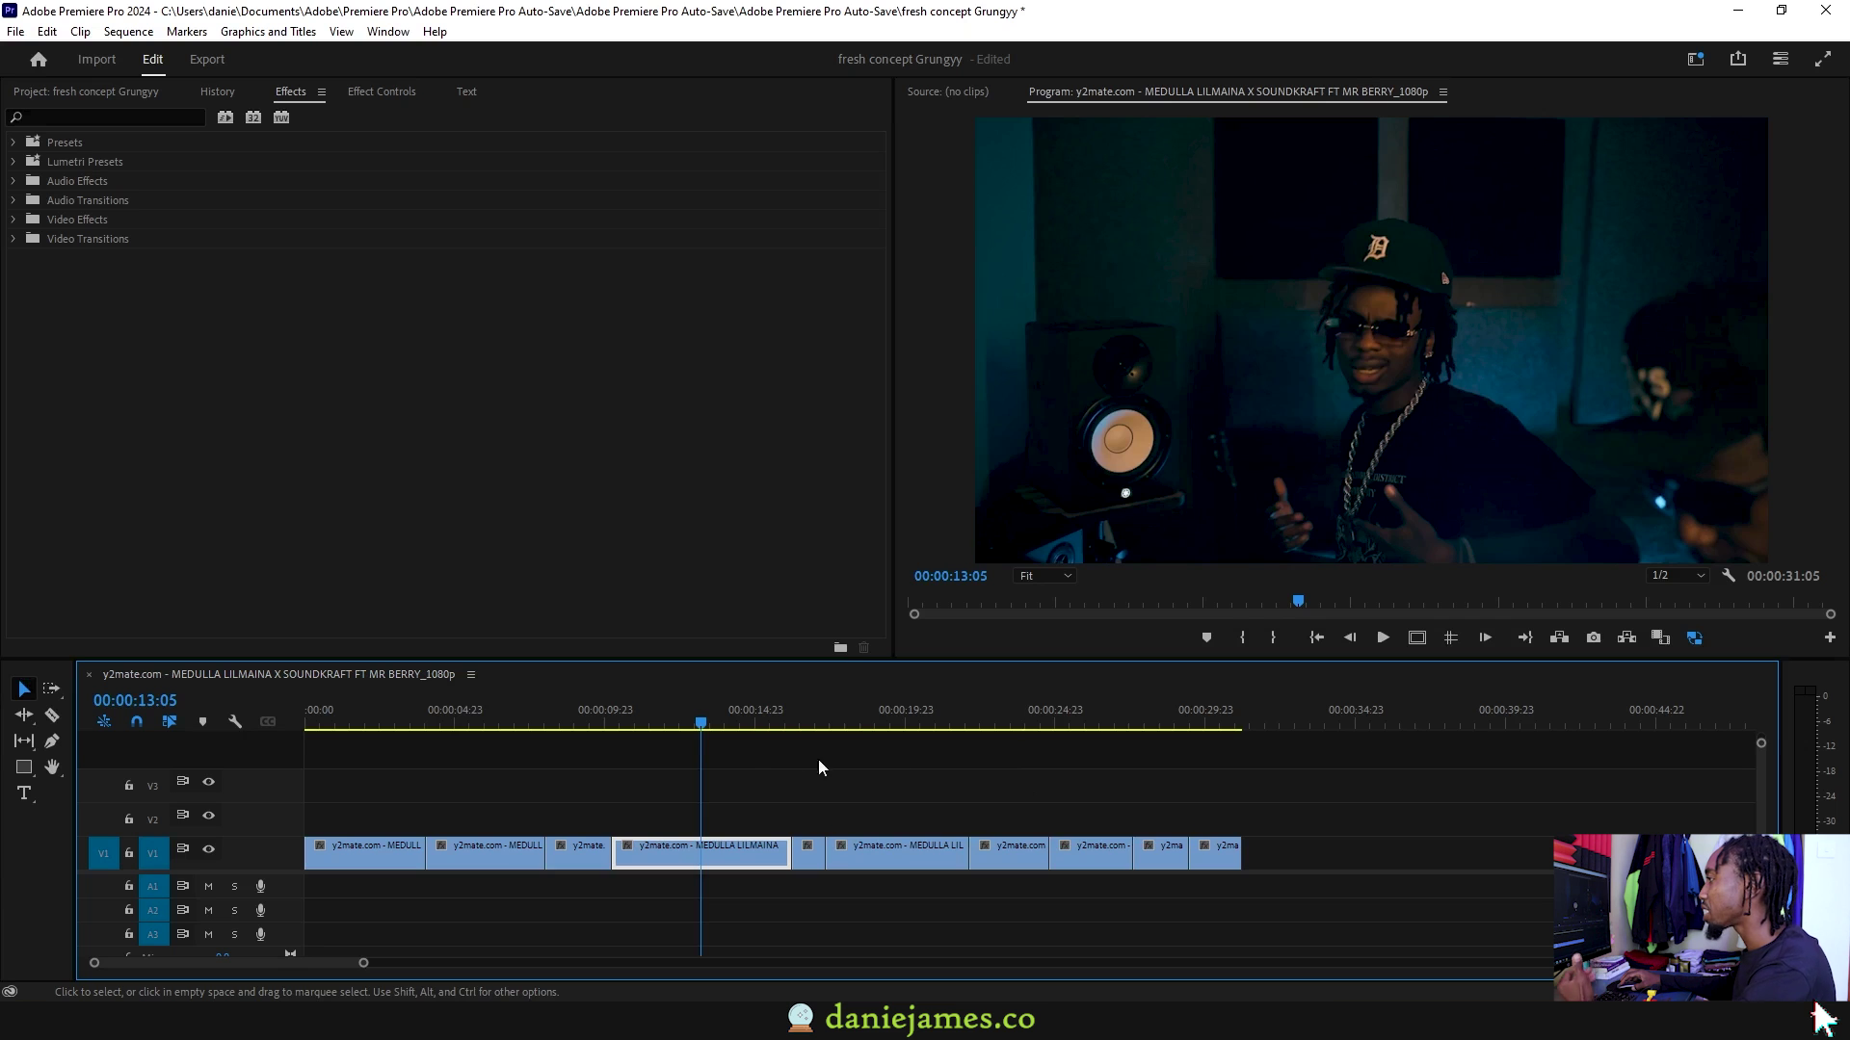
left_click_drag(708, 725, 885, 720)
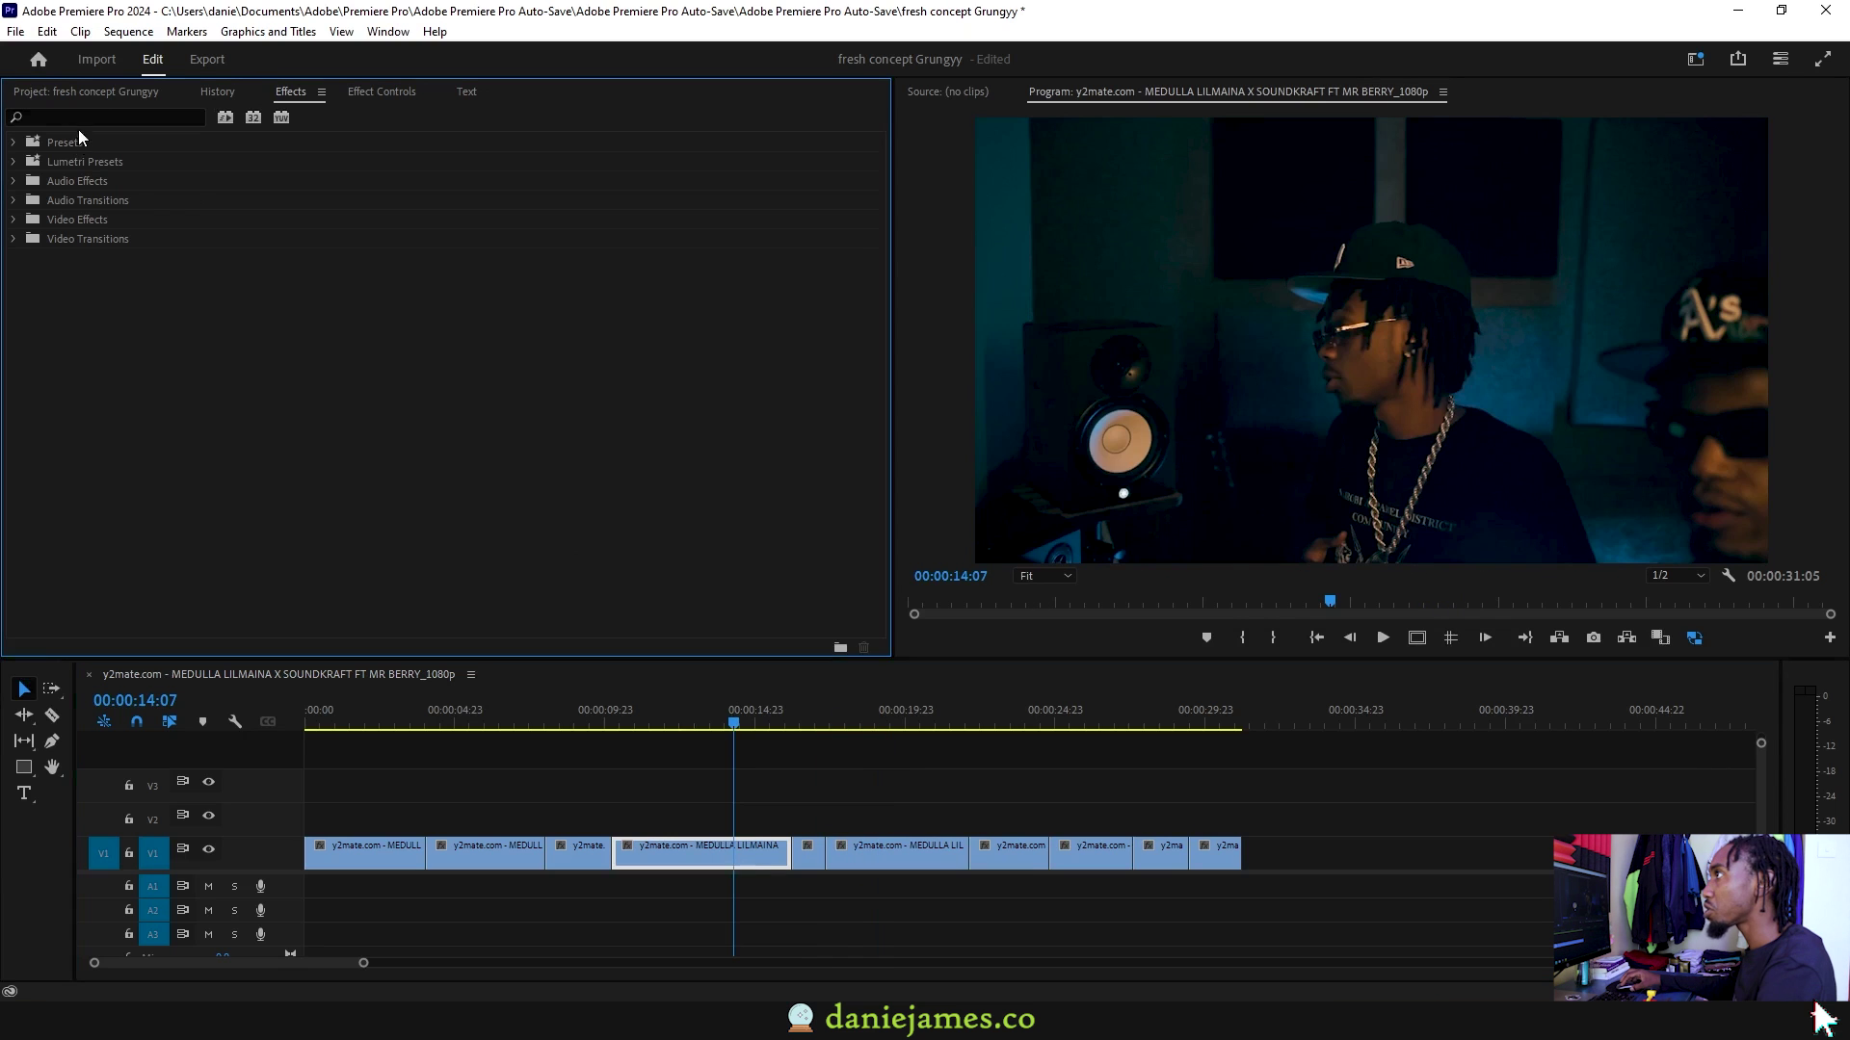
left_click(78, 117)
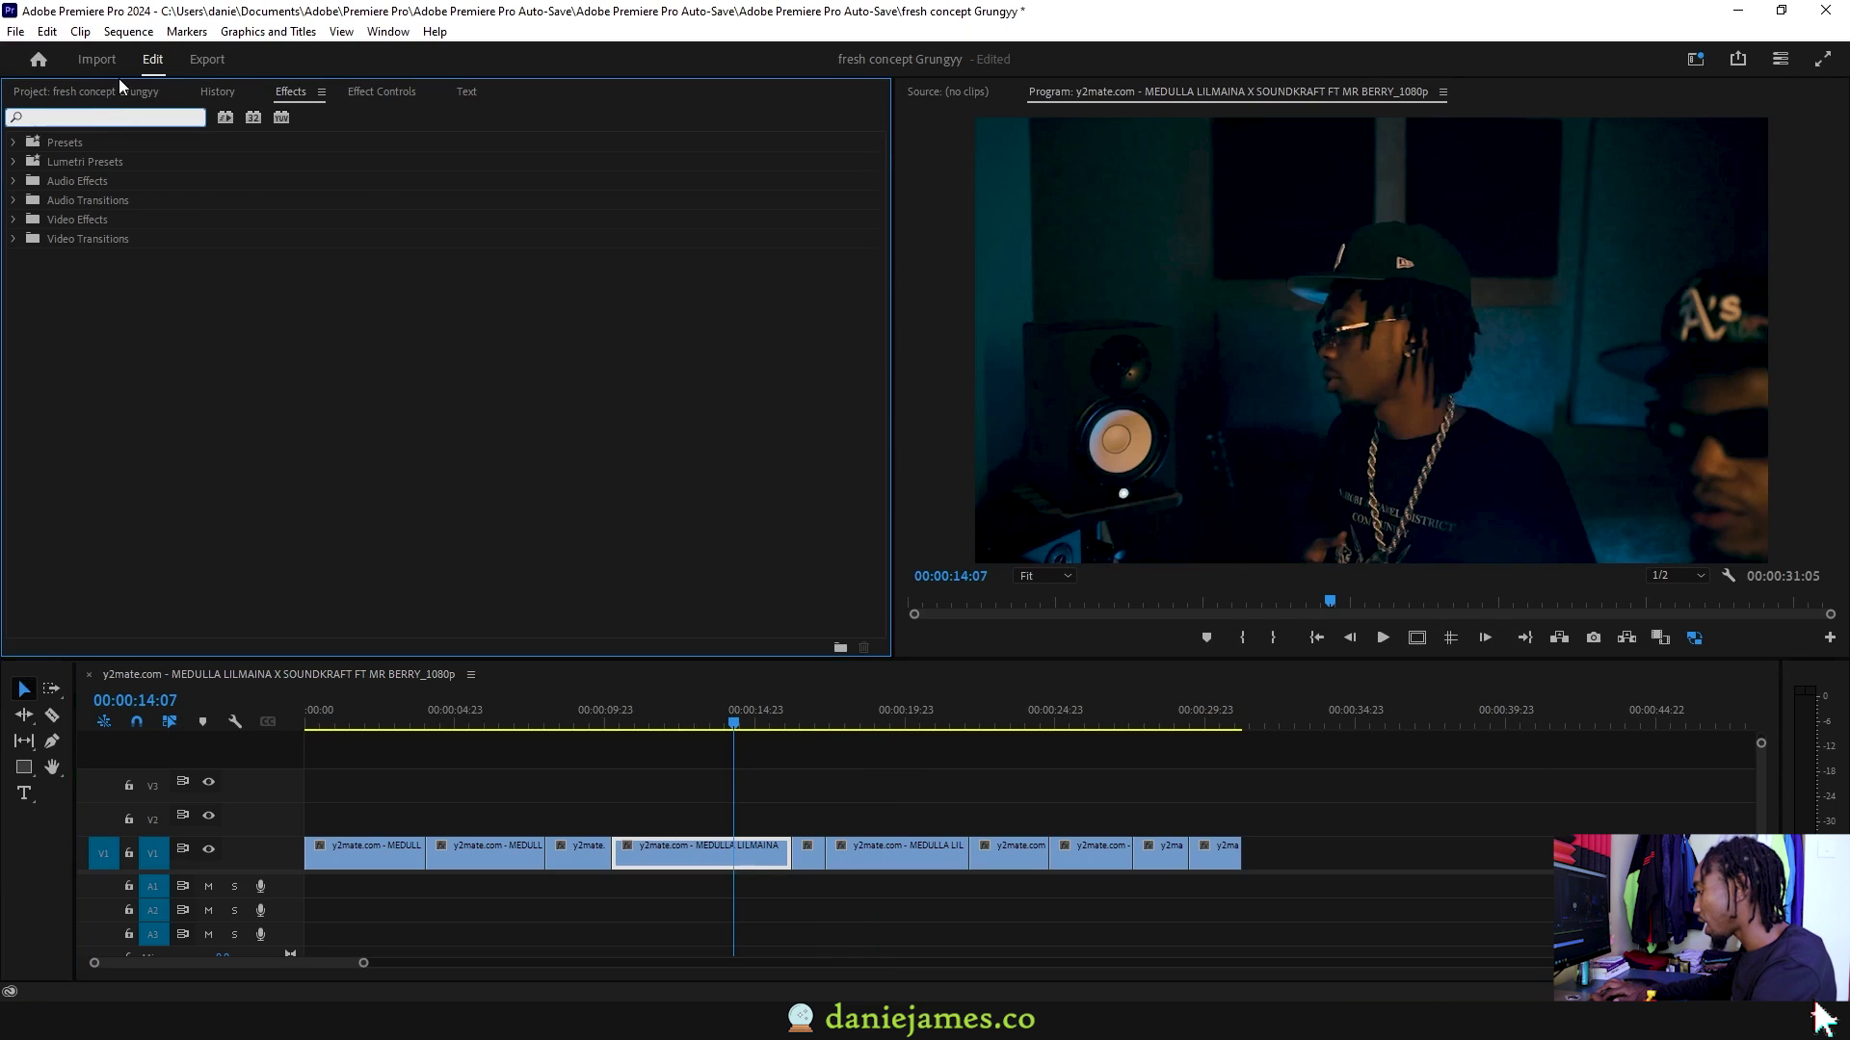
type("light")
left_click_drag(217, 702, 196, 703)
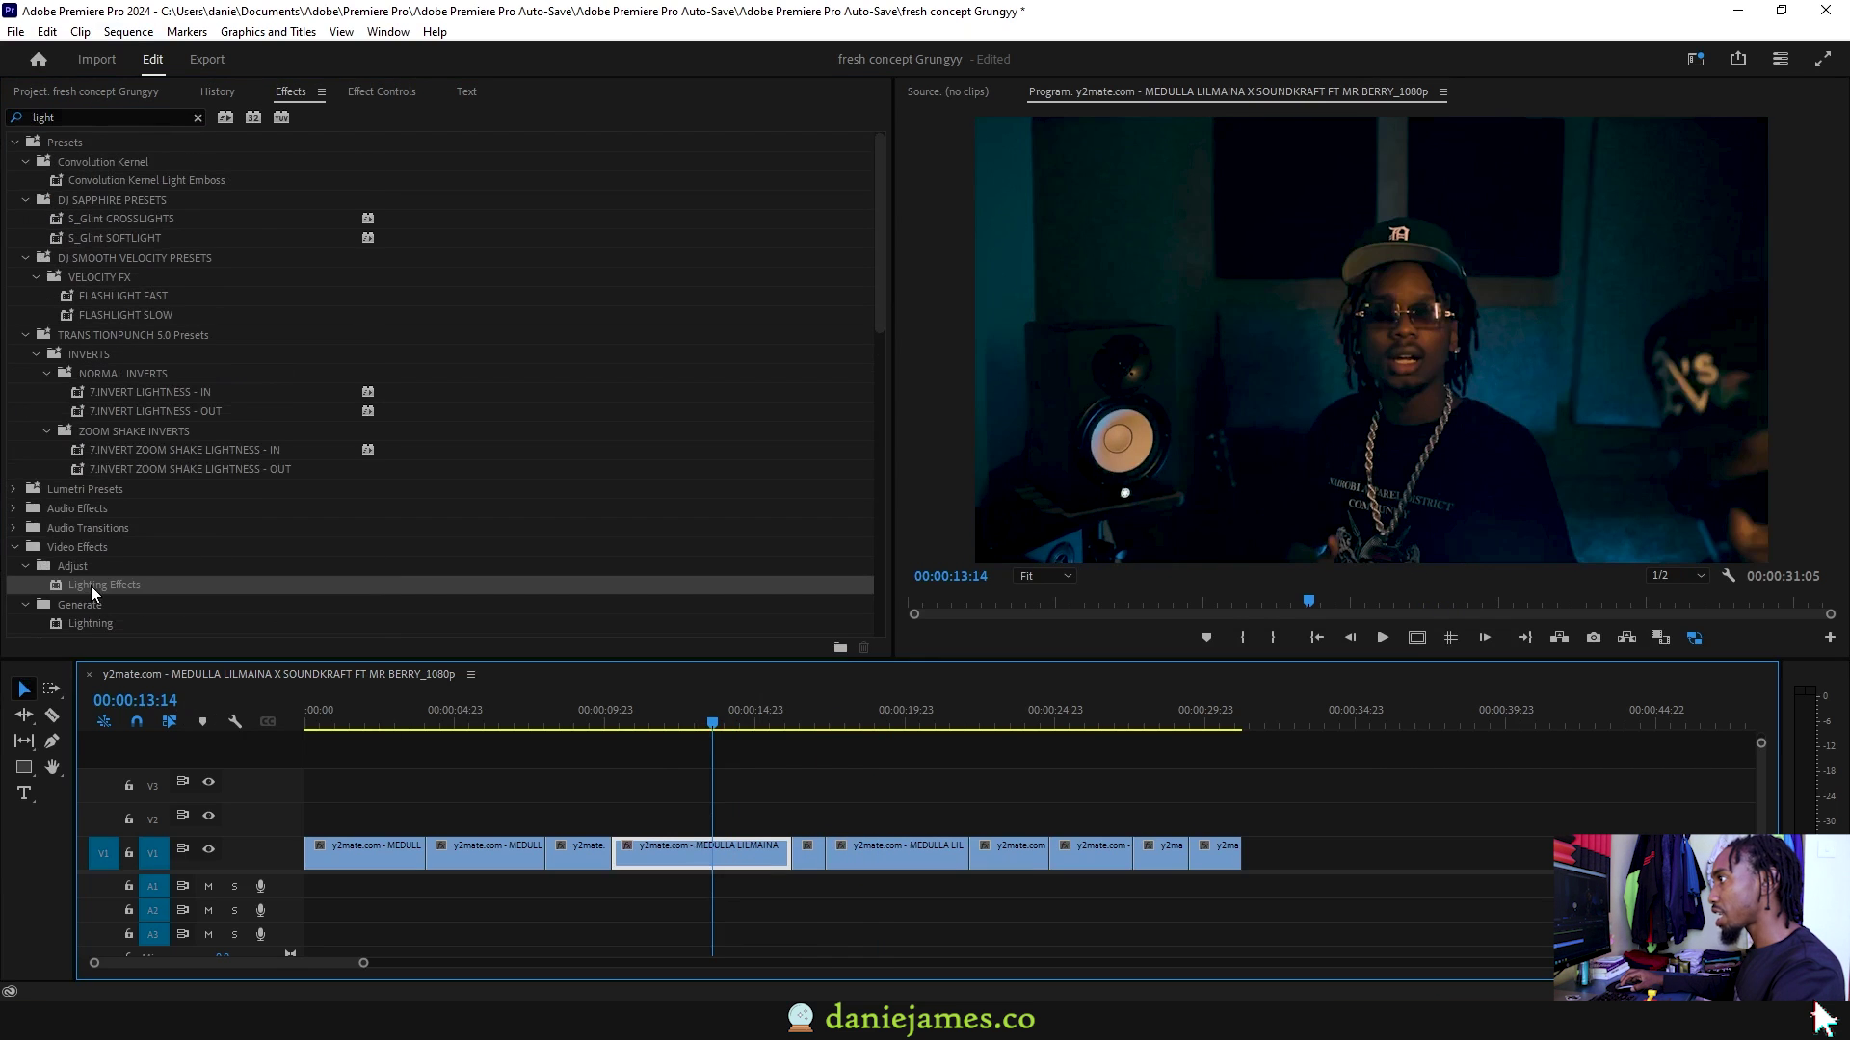
left_click_drag(91, 586, 727, 852)
Show the clip's effect settings and expand Light 1 under Lighting Effects
key("shift+5")
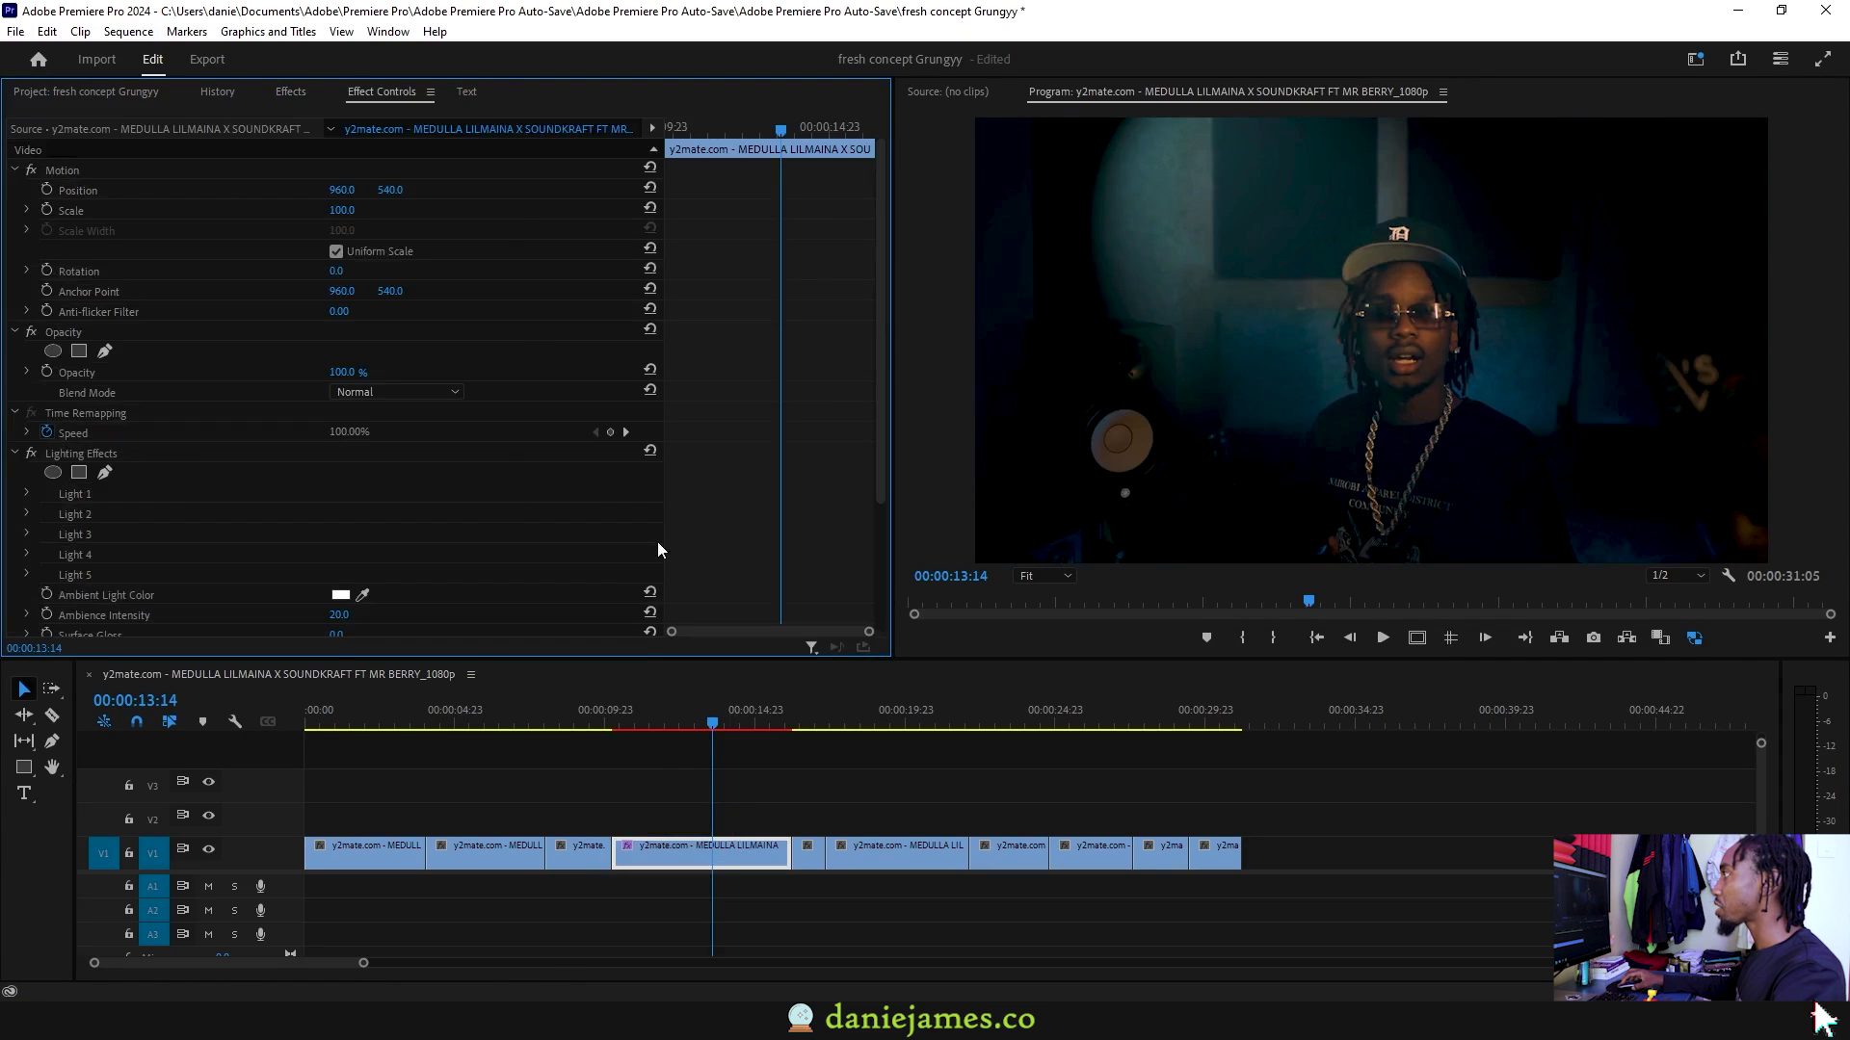
scroll(881, 308, "down", 3)
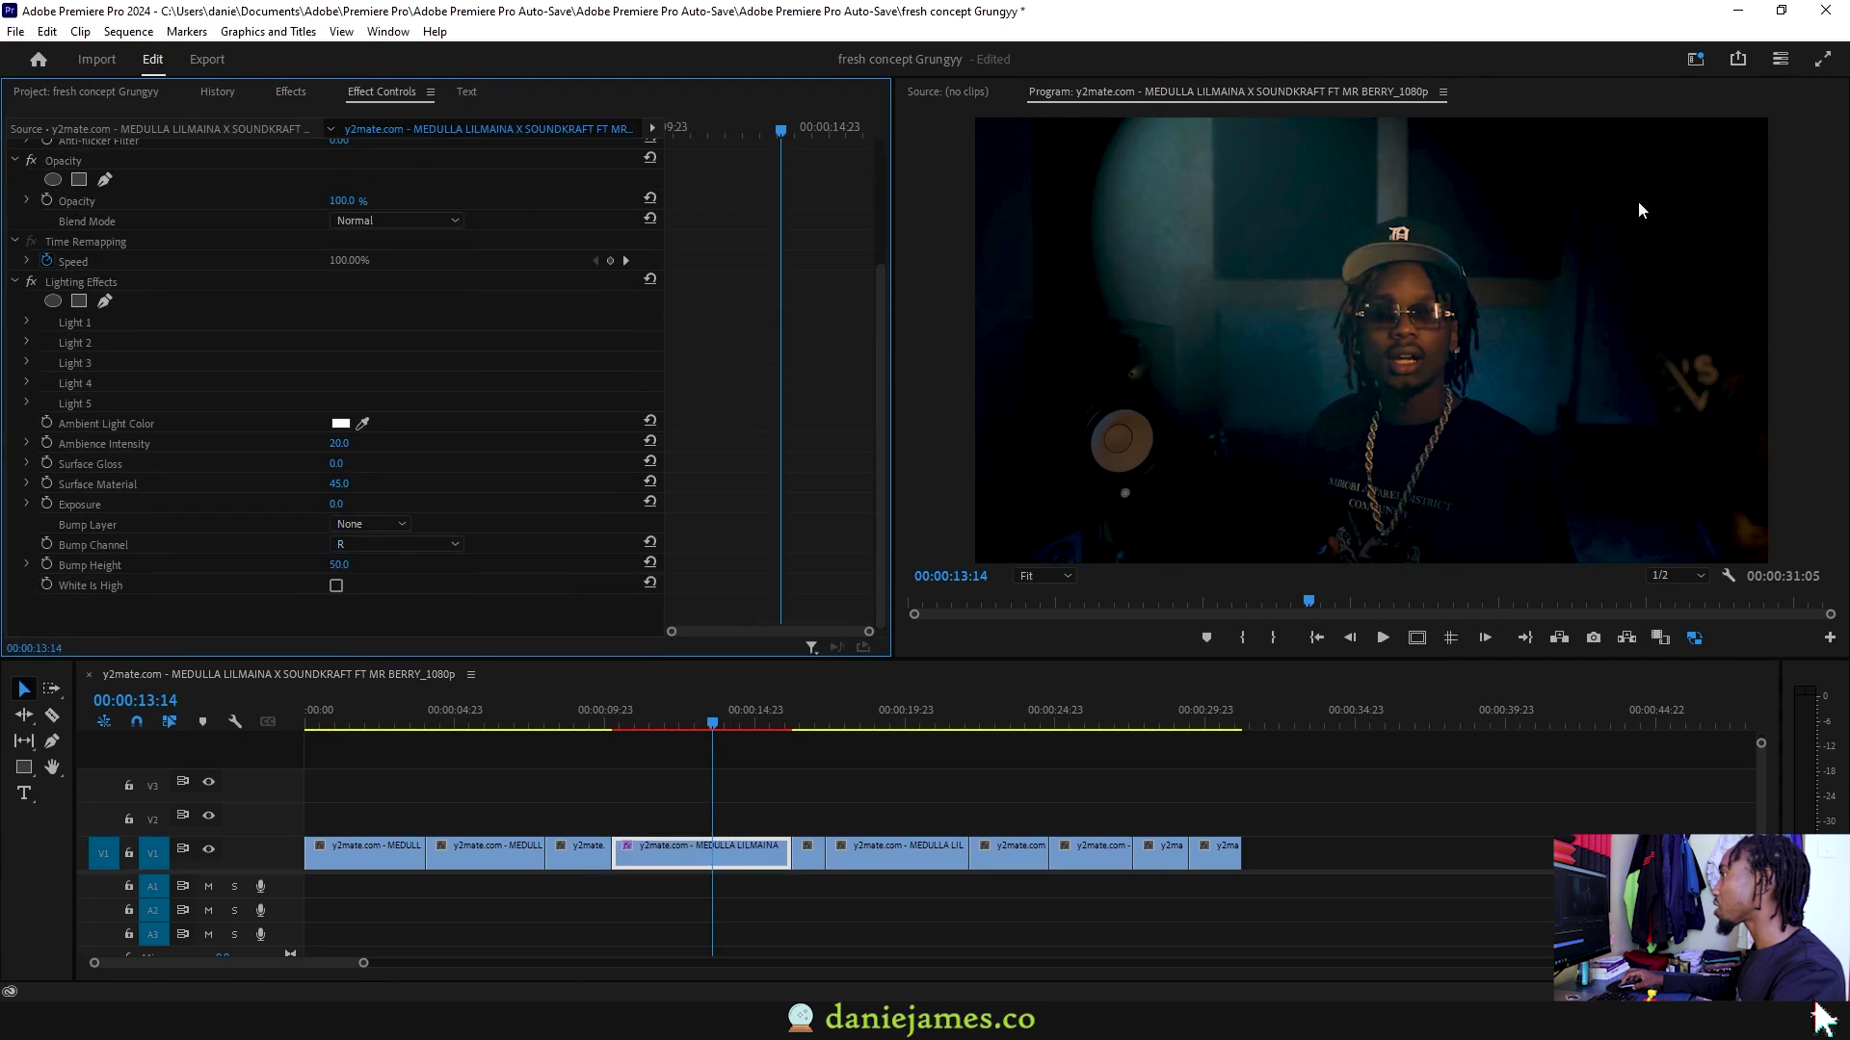
left_click(27, 324)
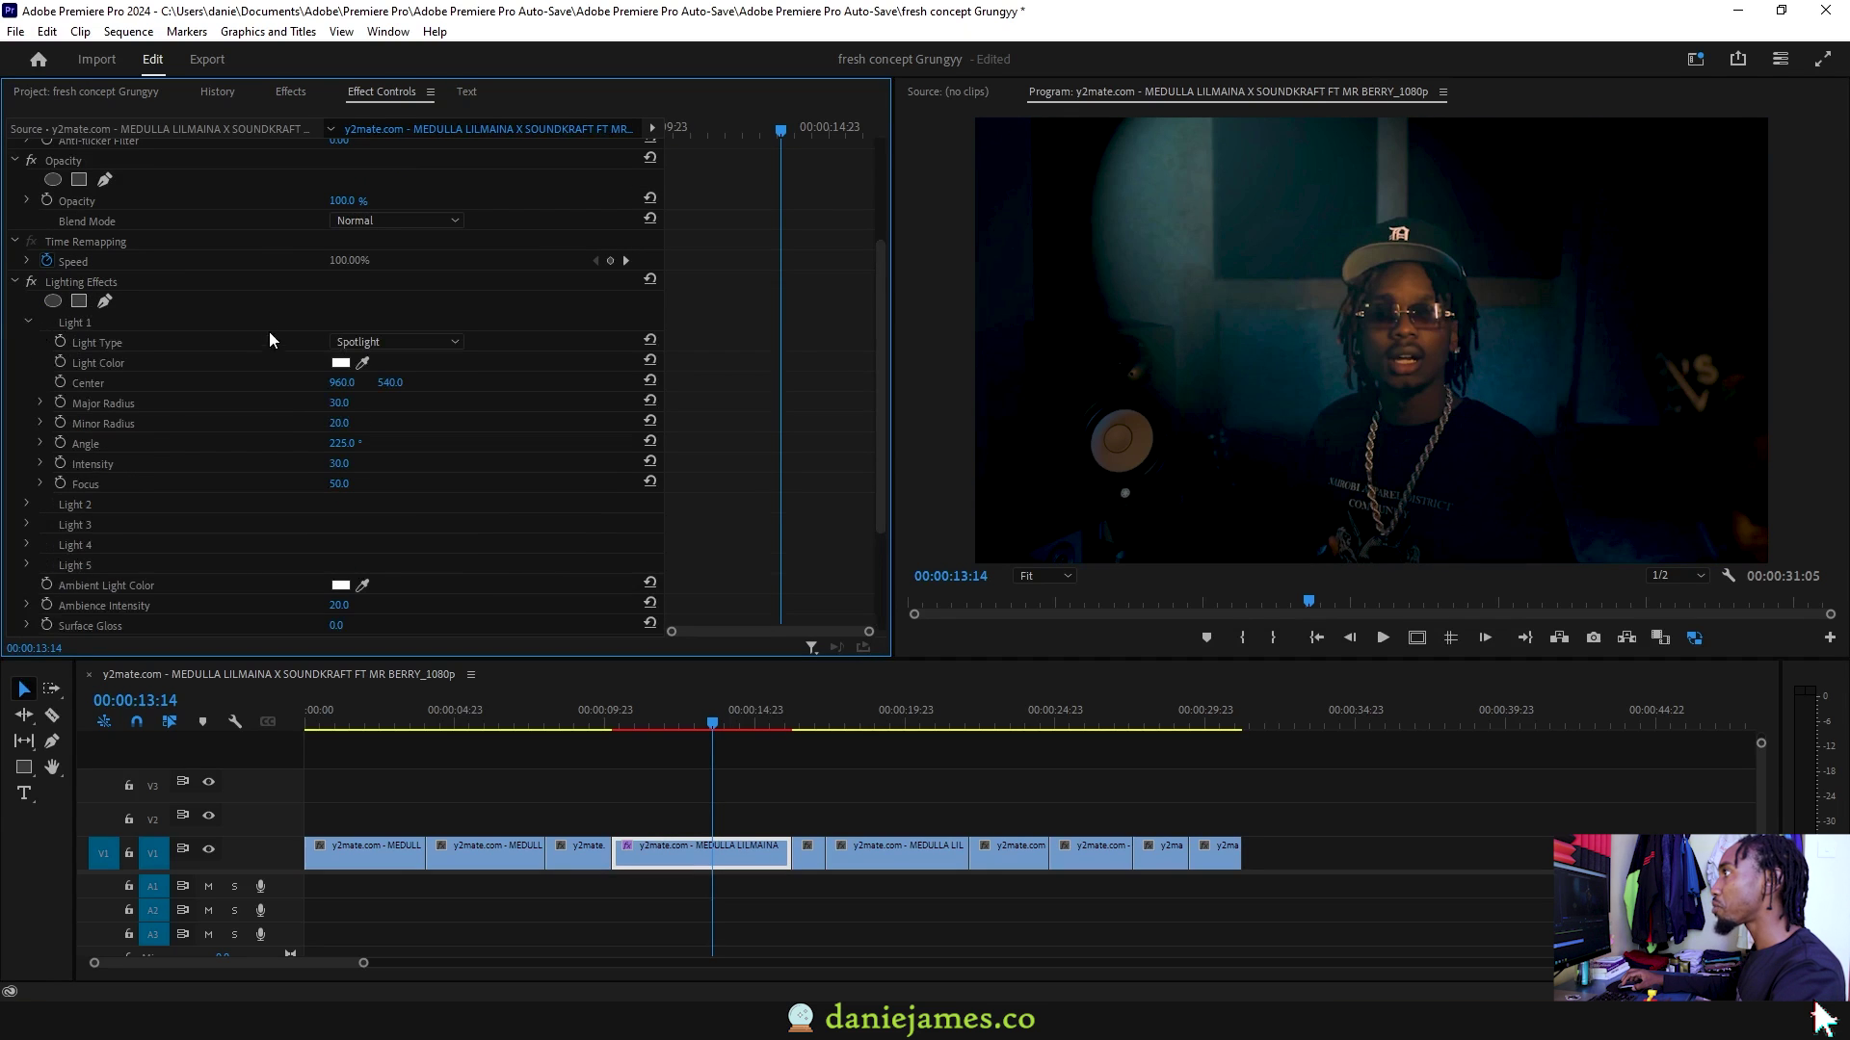
Try the Omni and Directional light types for Light 1, and return it to Spotlight
left_click(430, 342)
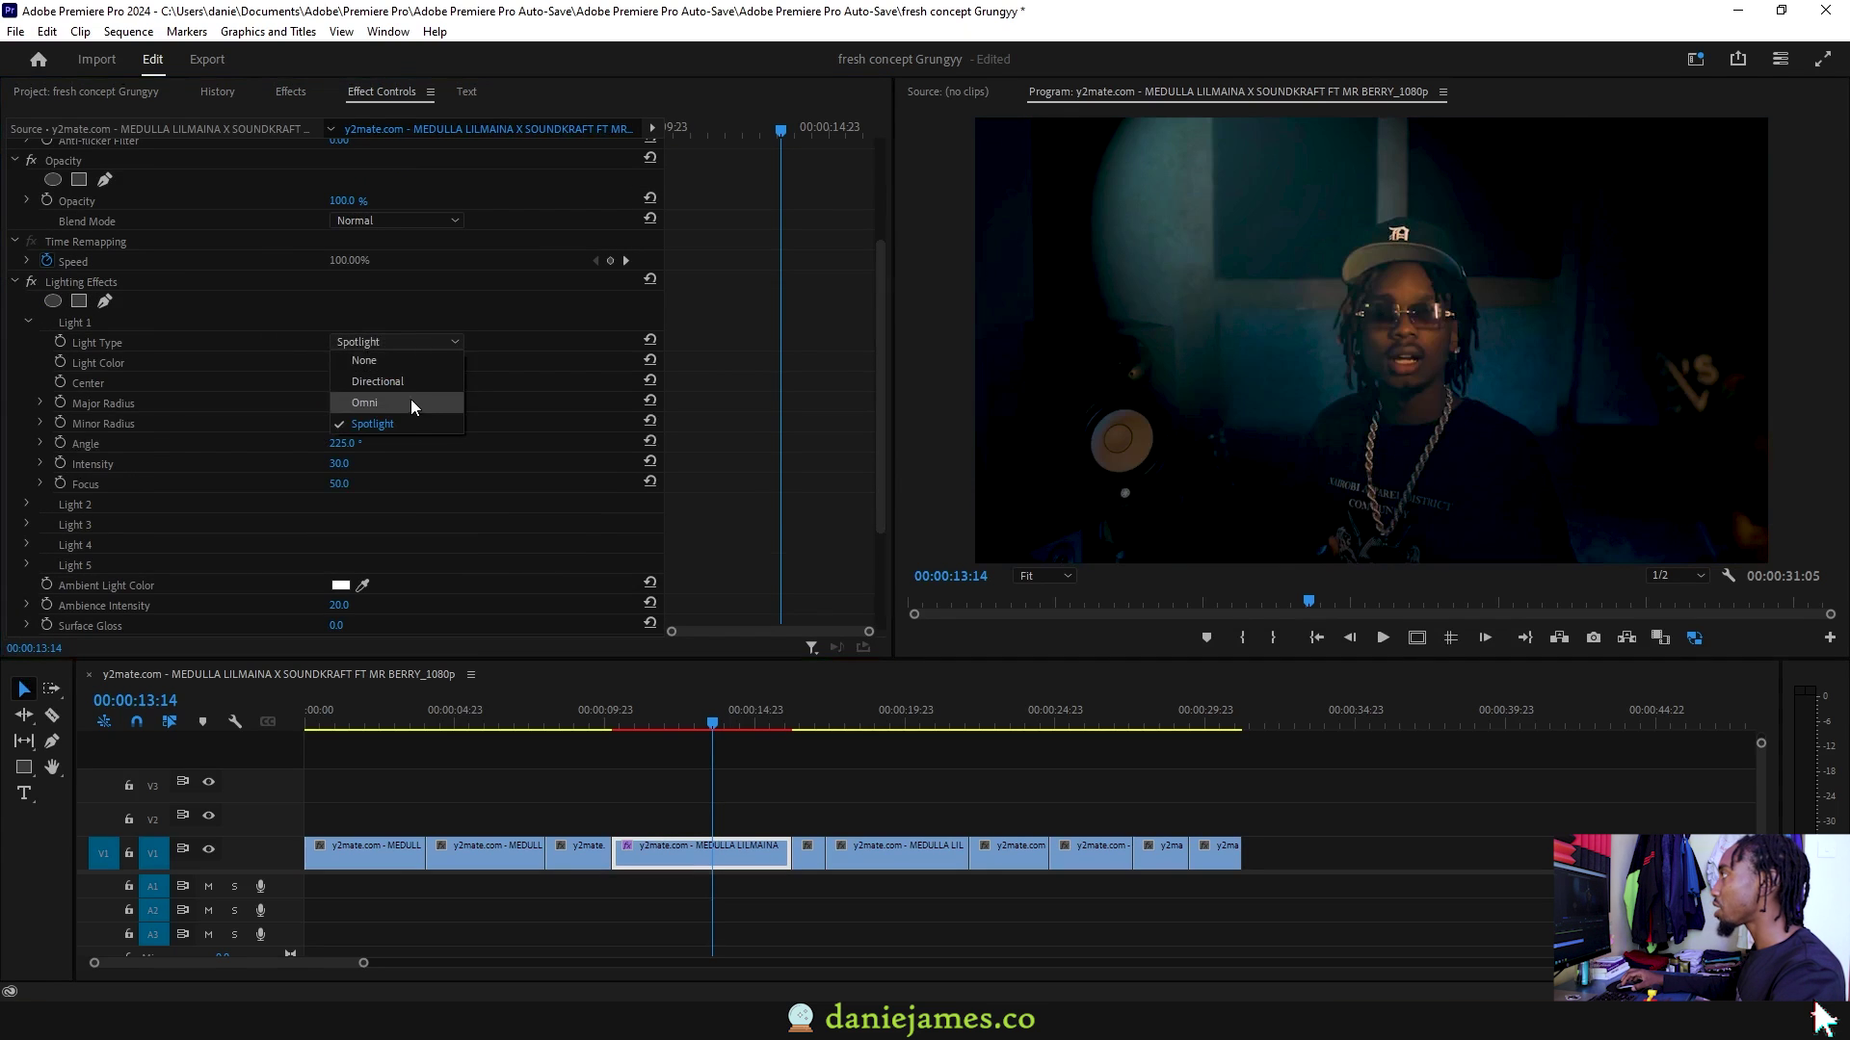
left_click(413, 406)
left_click(436, 333)
left_click(429, 385)
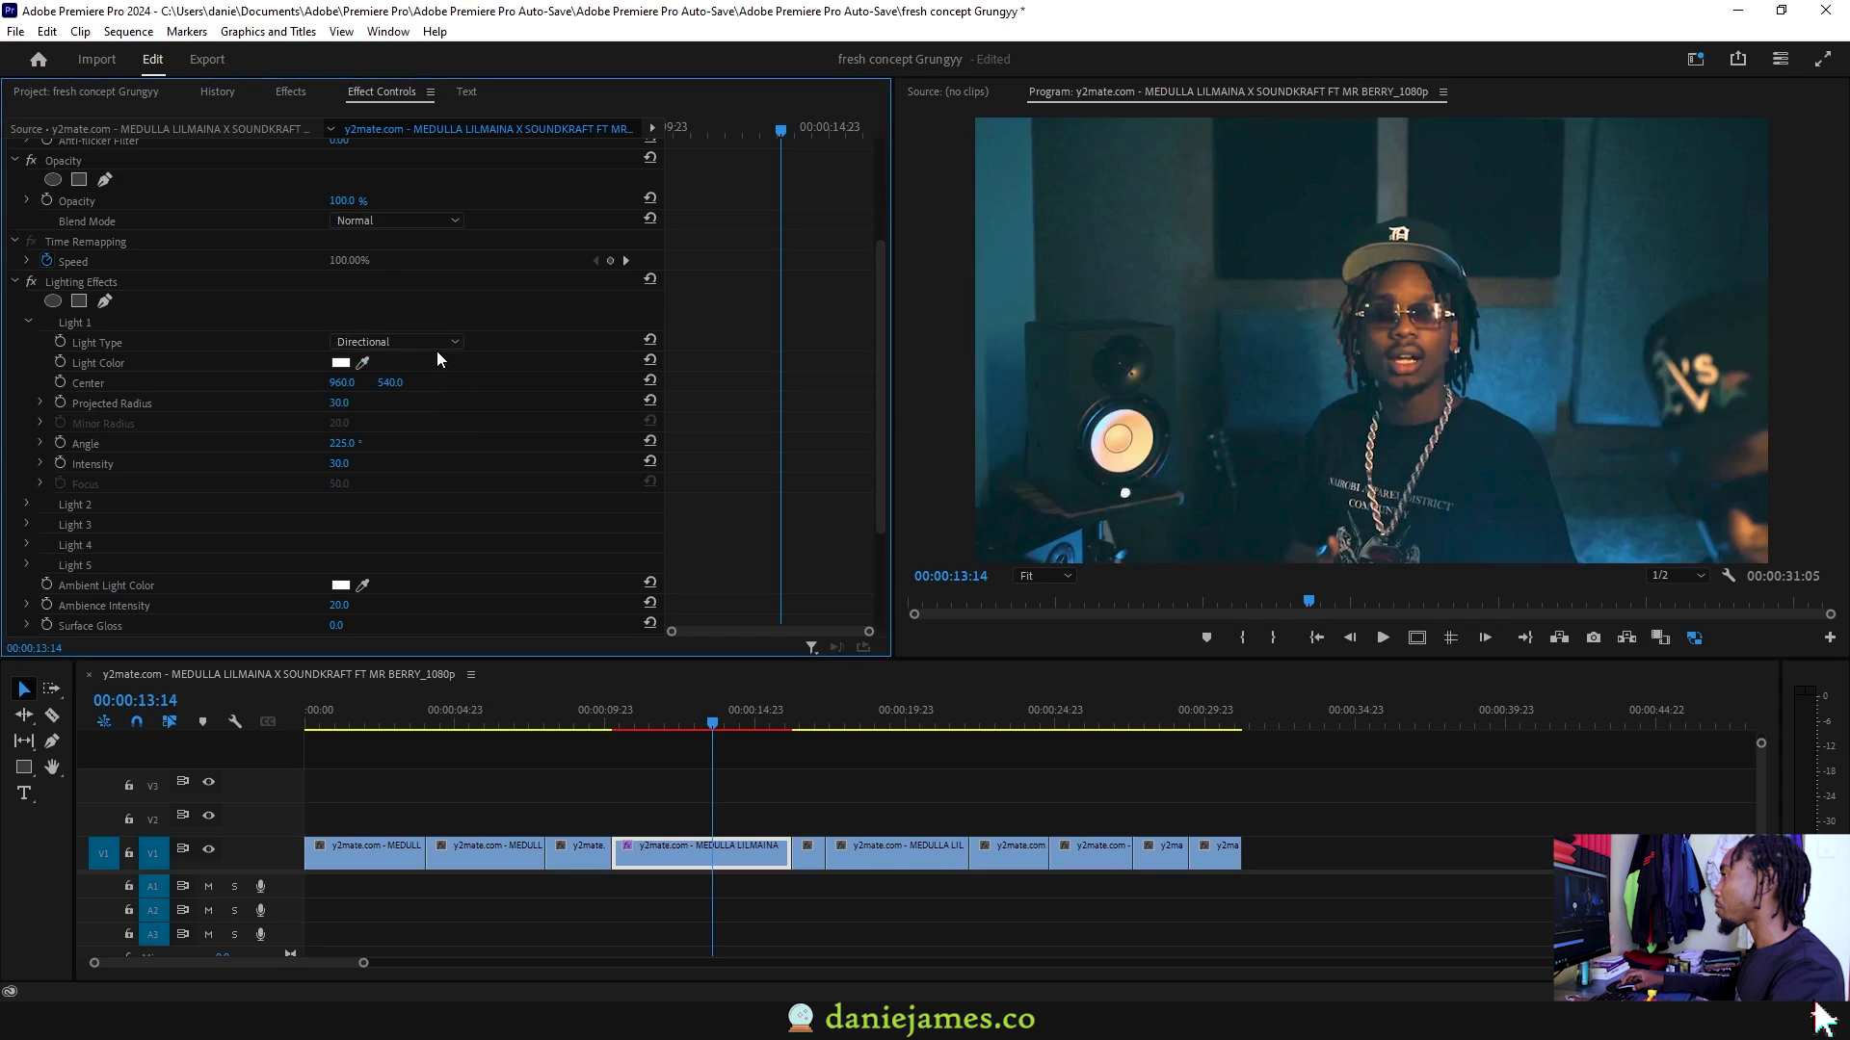
left_click(402, 341)
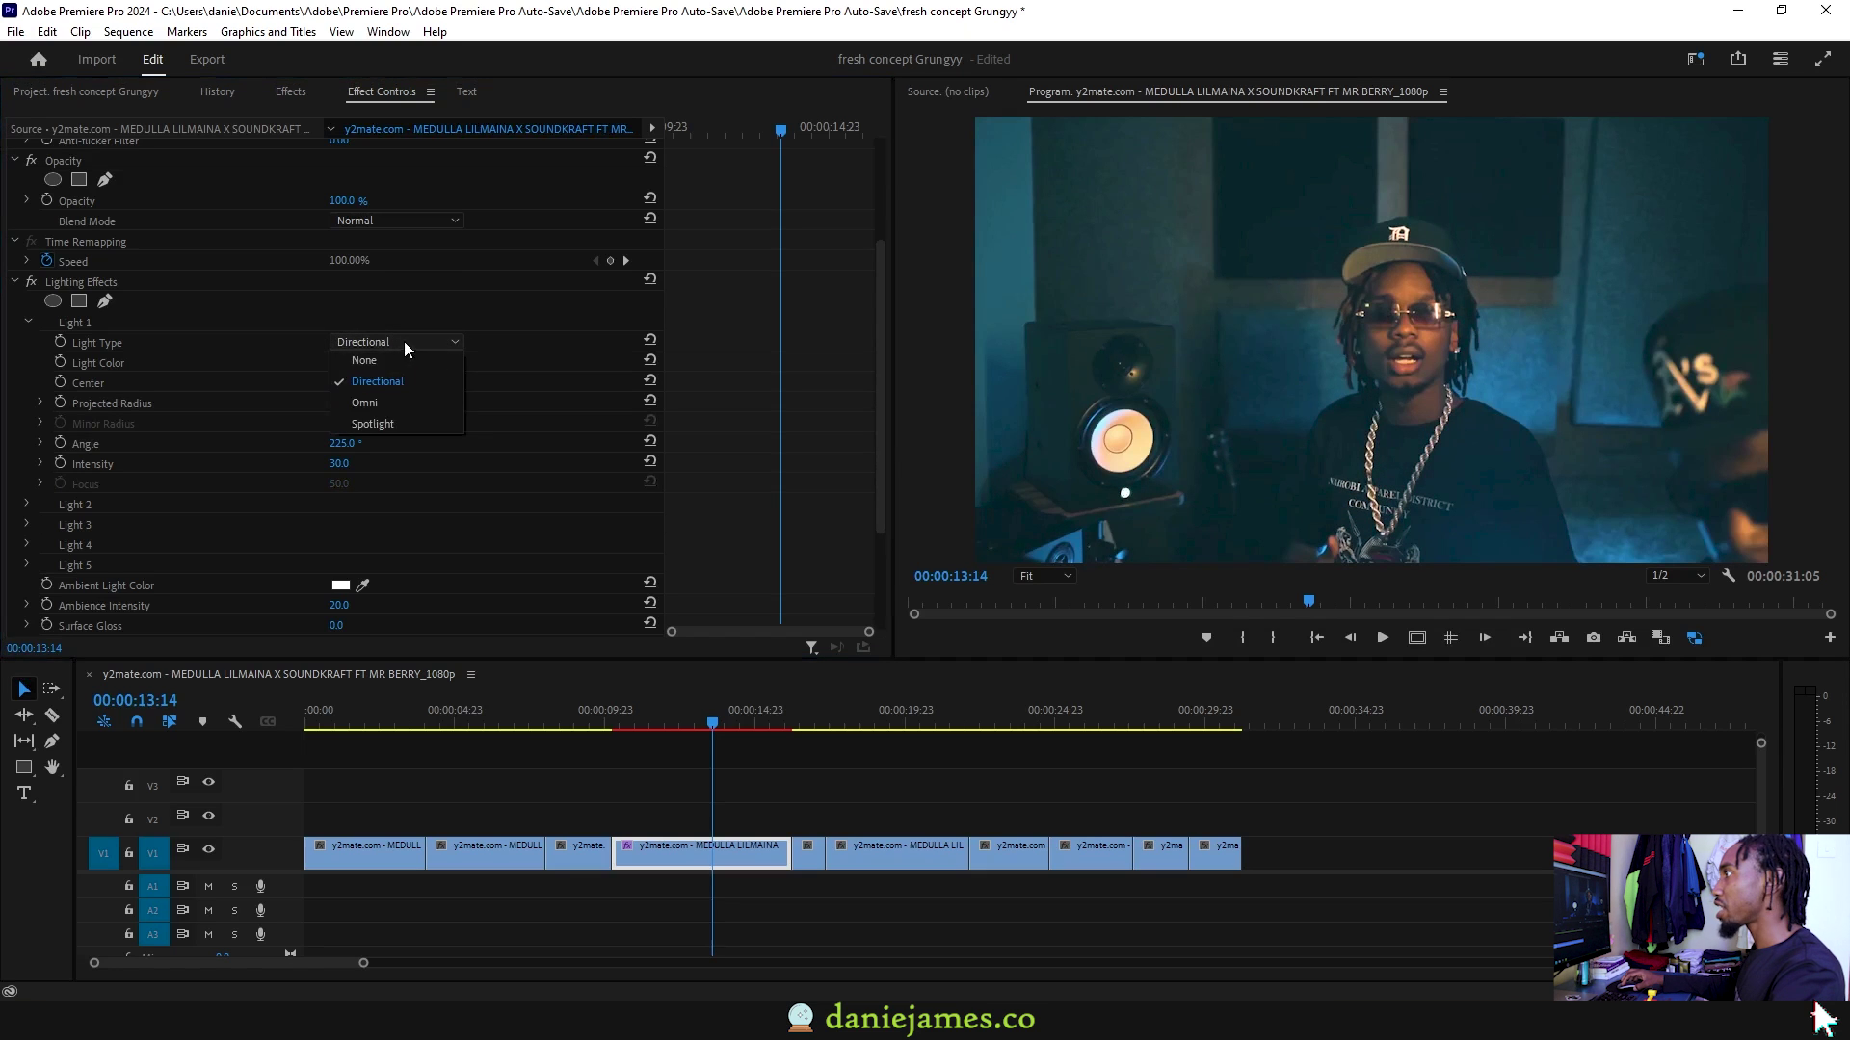
left_click(395, 422)
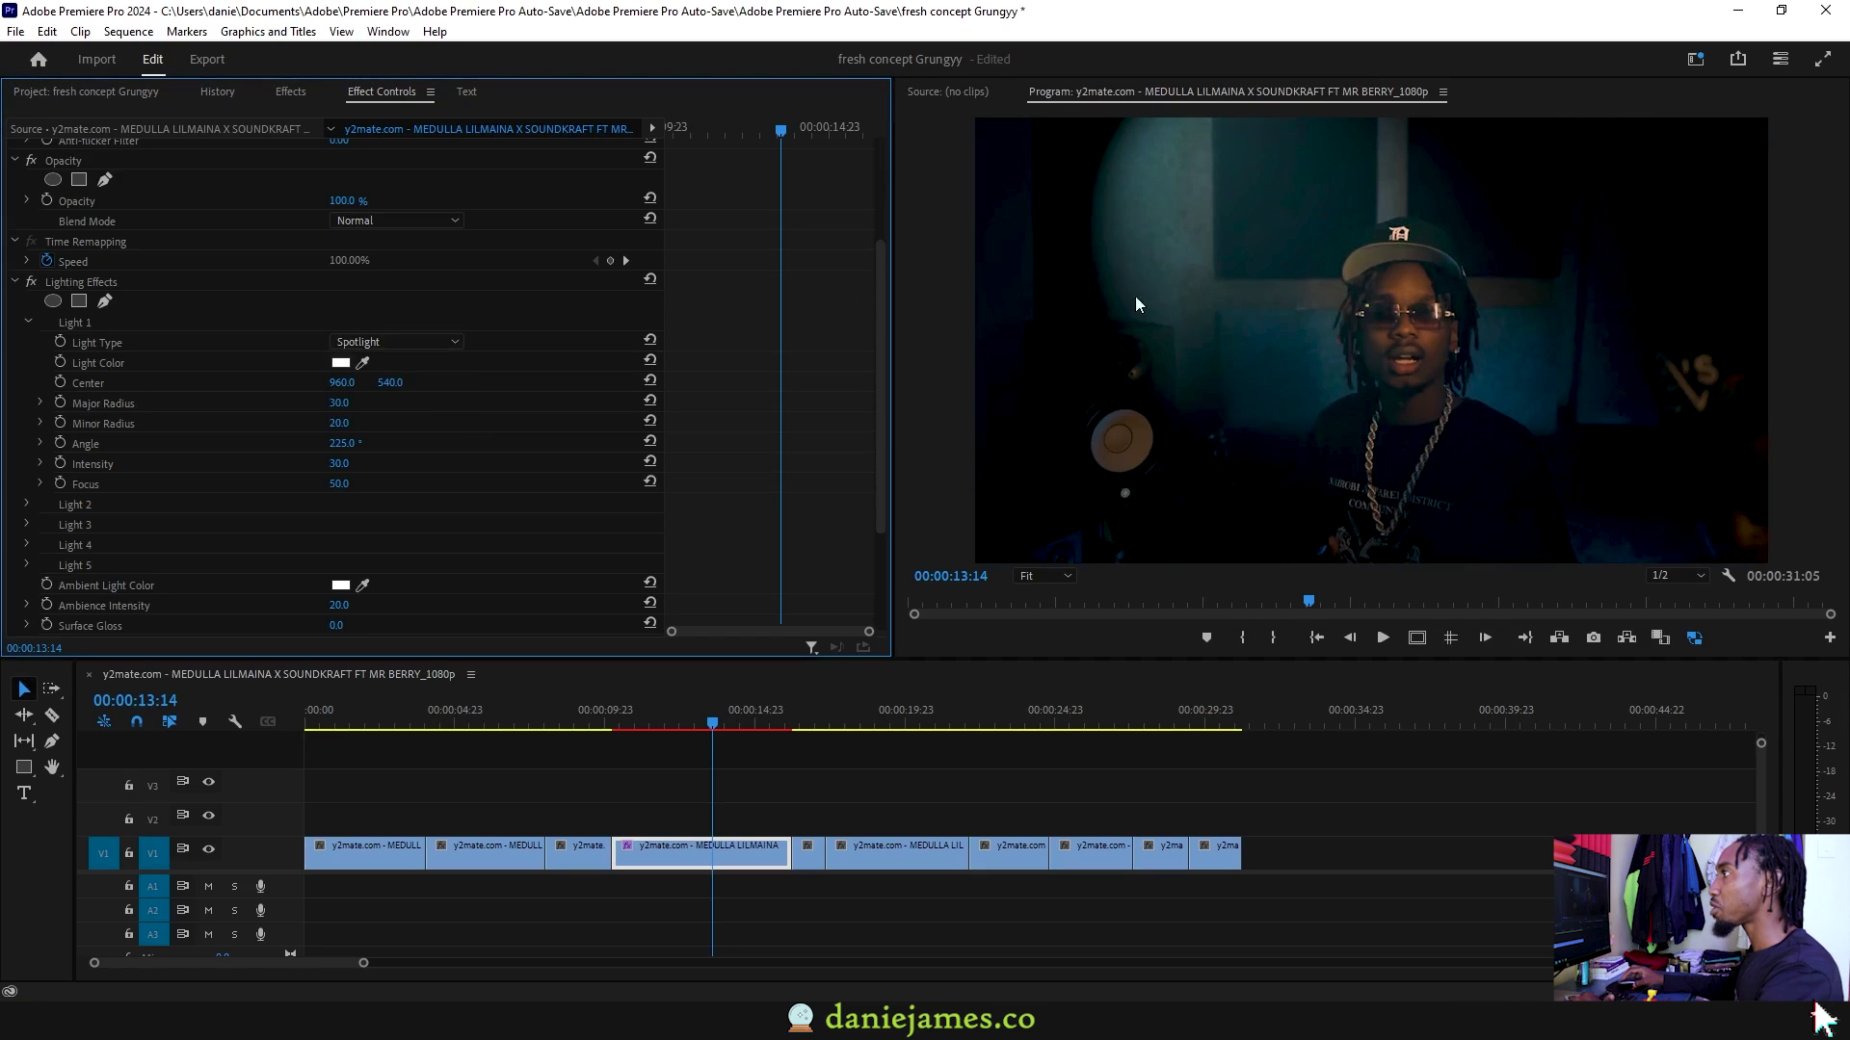
Try a yellow light color for Light 1 and check it on another frame of the clip
left_click(341, 363)
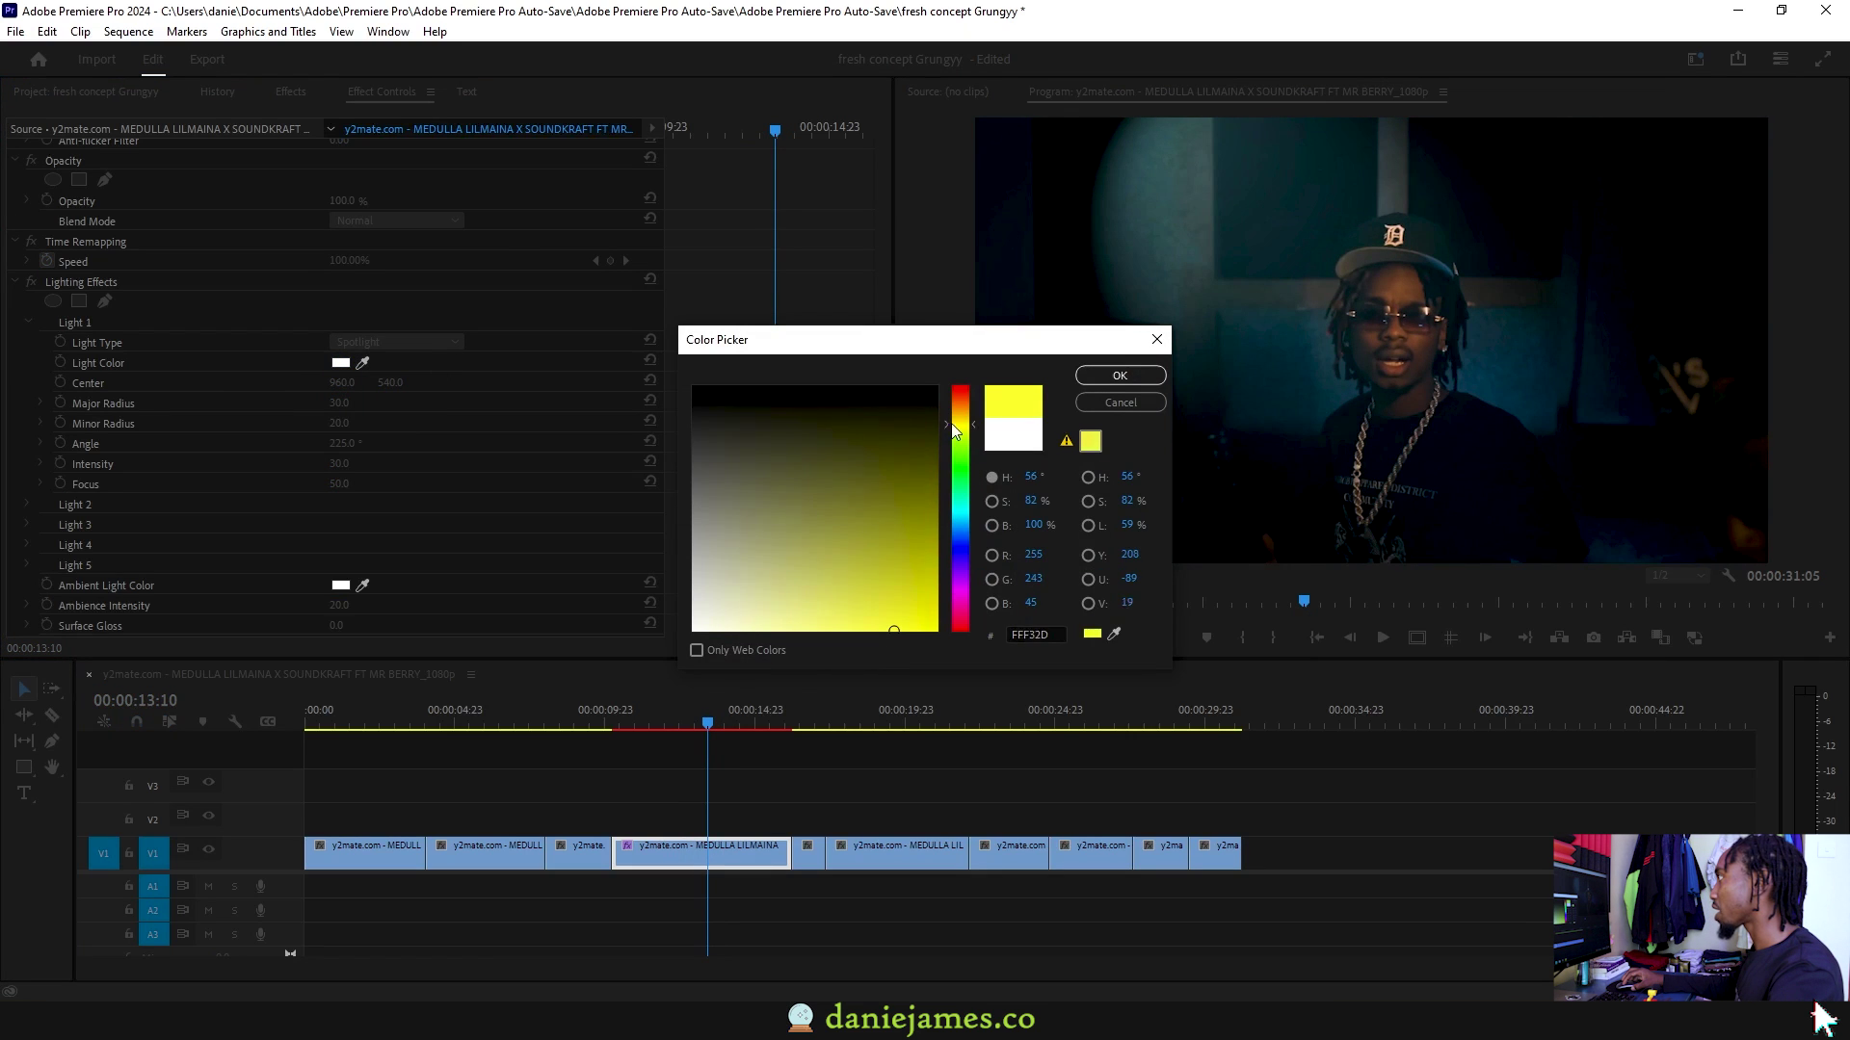
left_click(1098, 375)
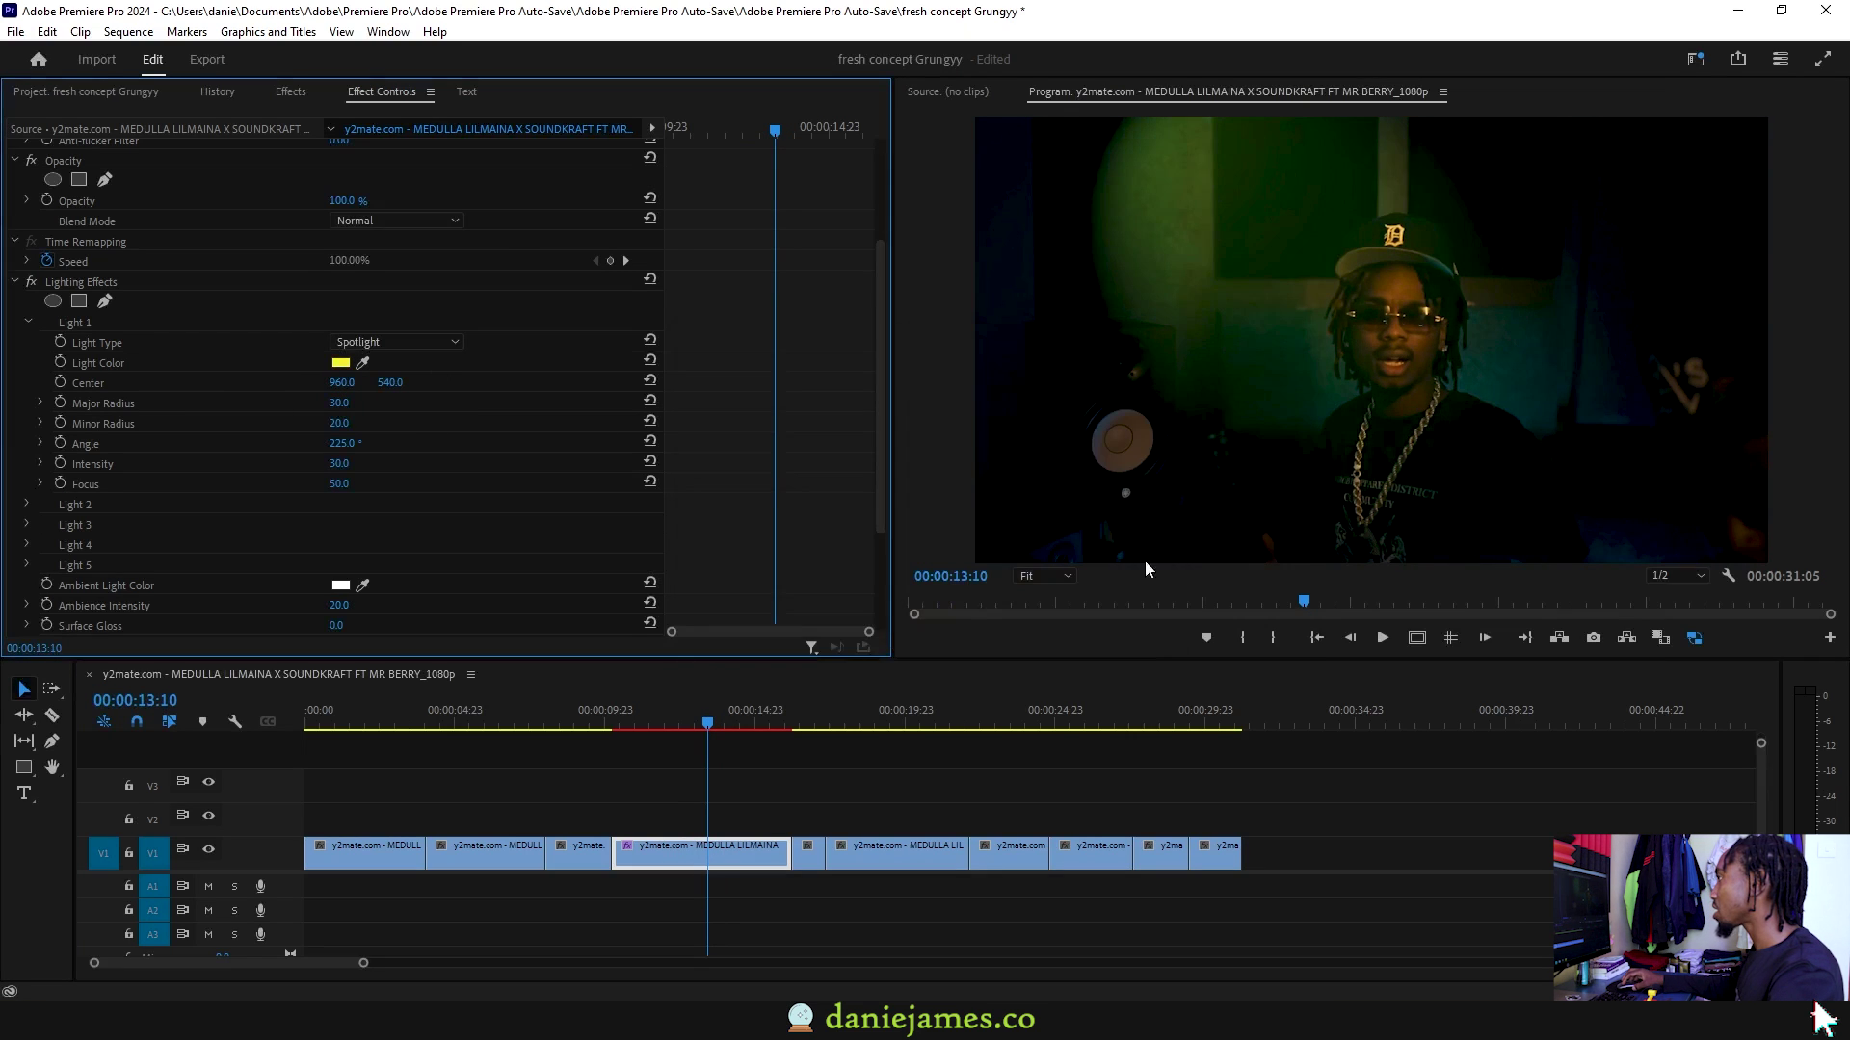
left_click(727, 720)
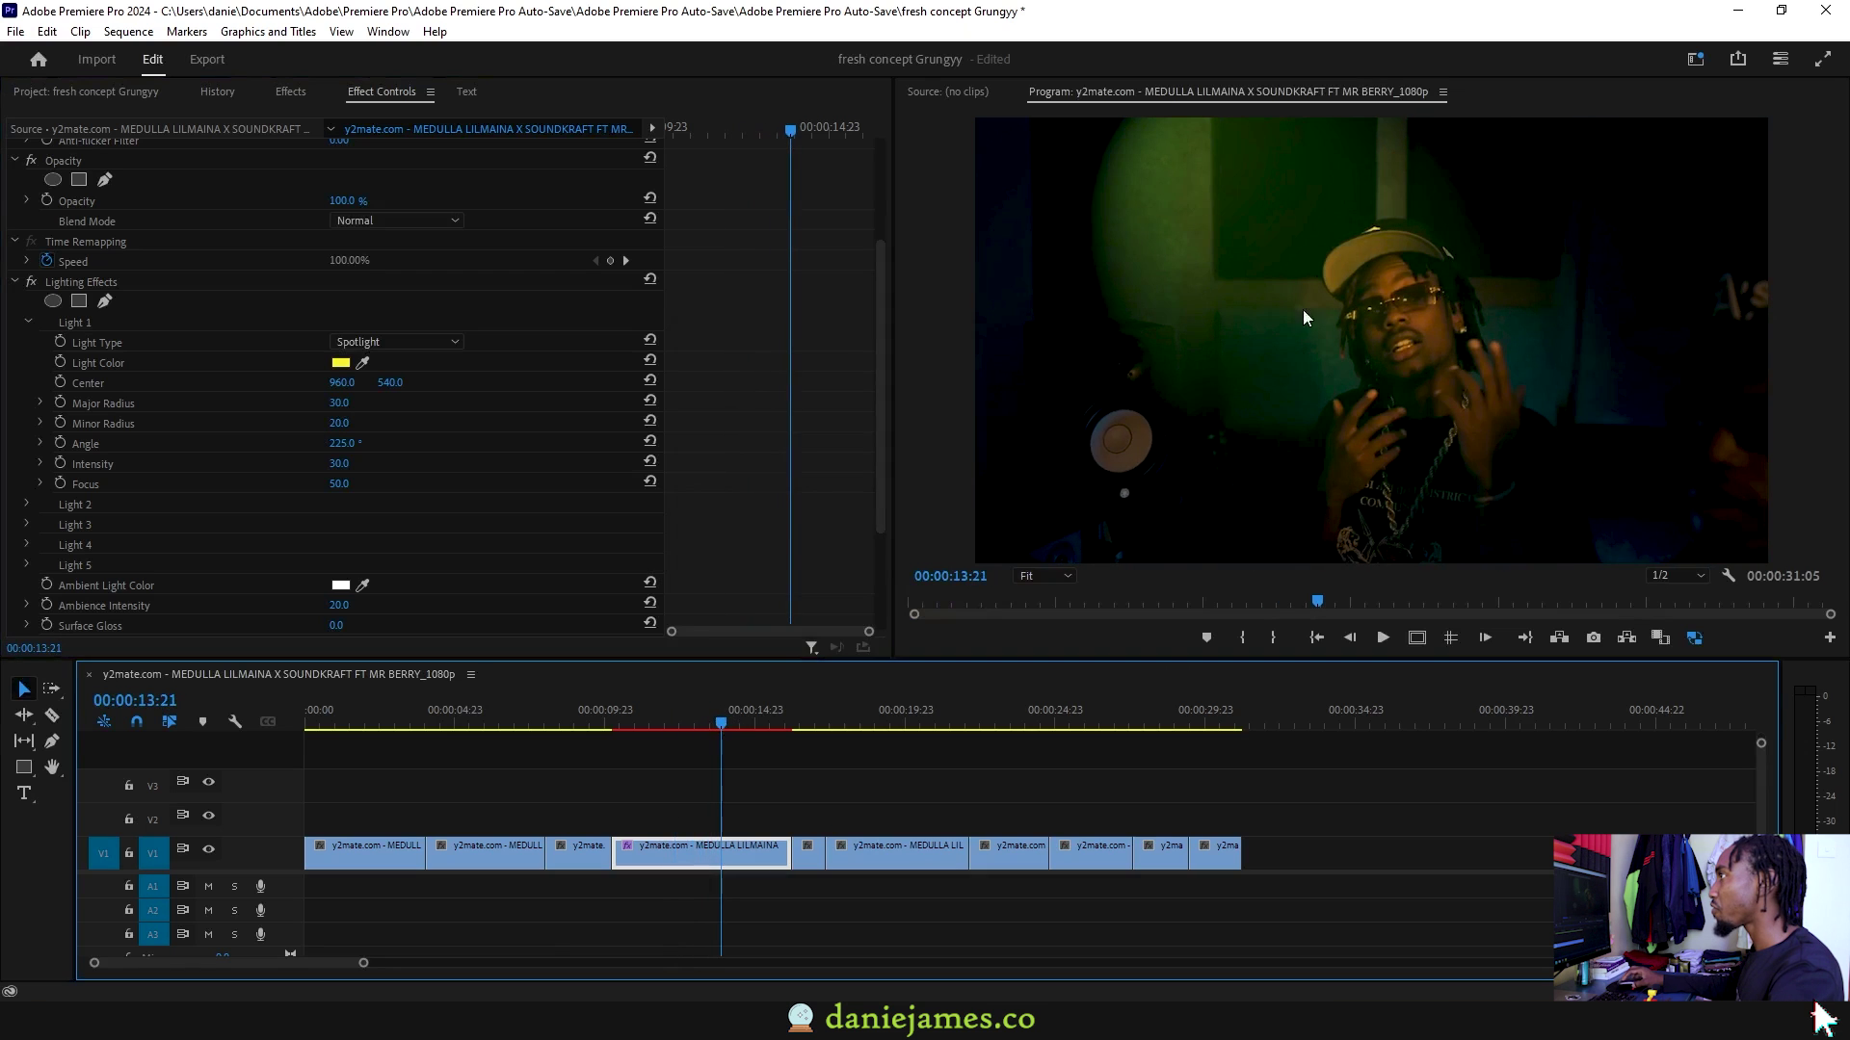
Set the Light 1 color to near-white F8F7F2
left_click(341, 364)
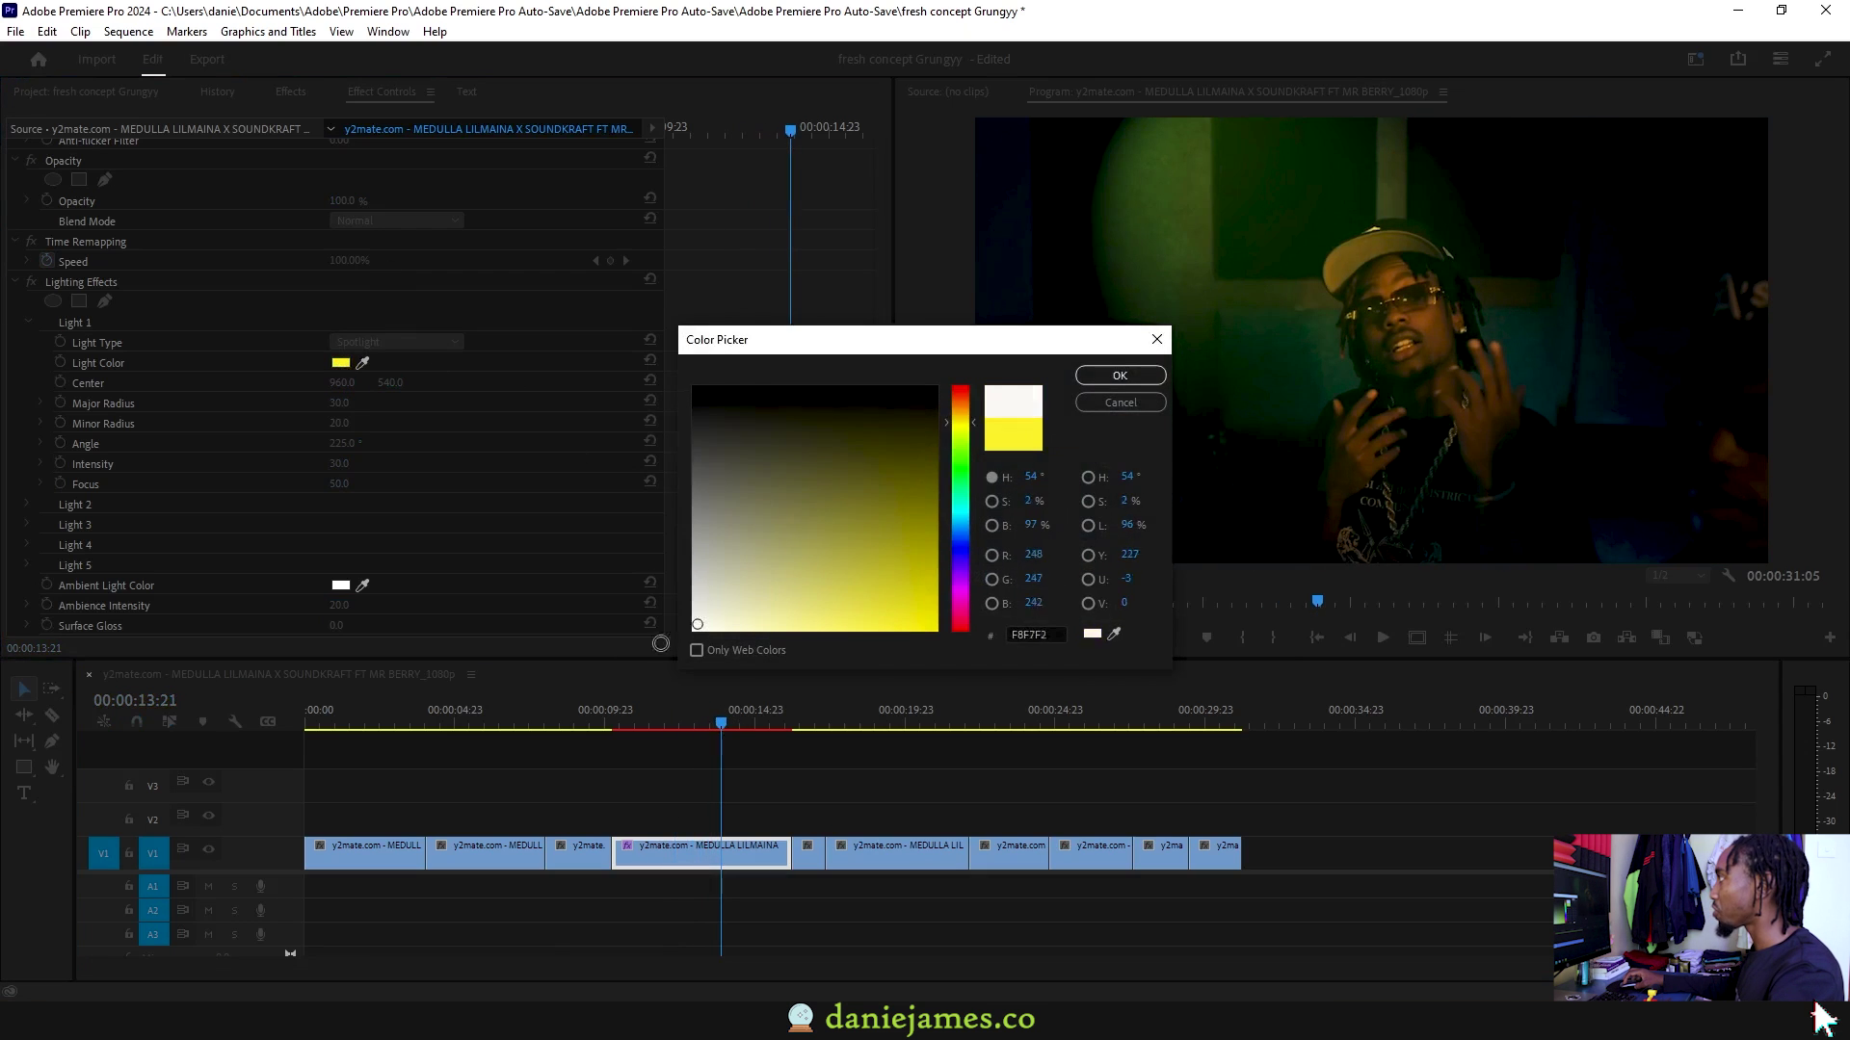
left_click(1132, 376)
Reposition the Light 1 spotlight over the rapper, with its center at about 1282, 540
left_click(310, 391)
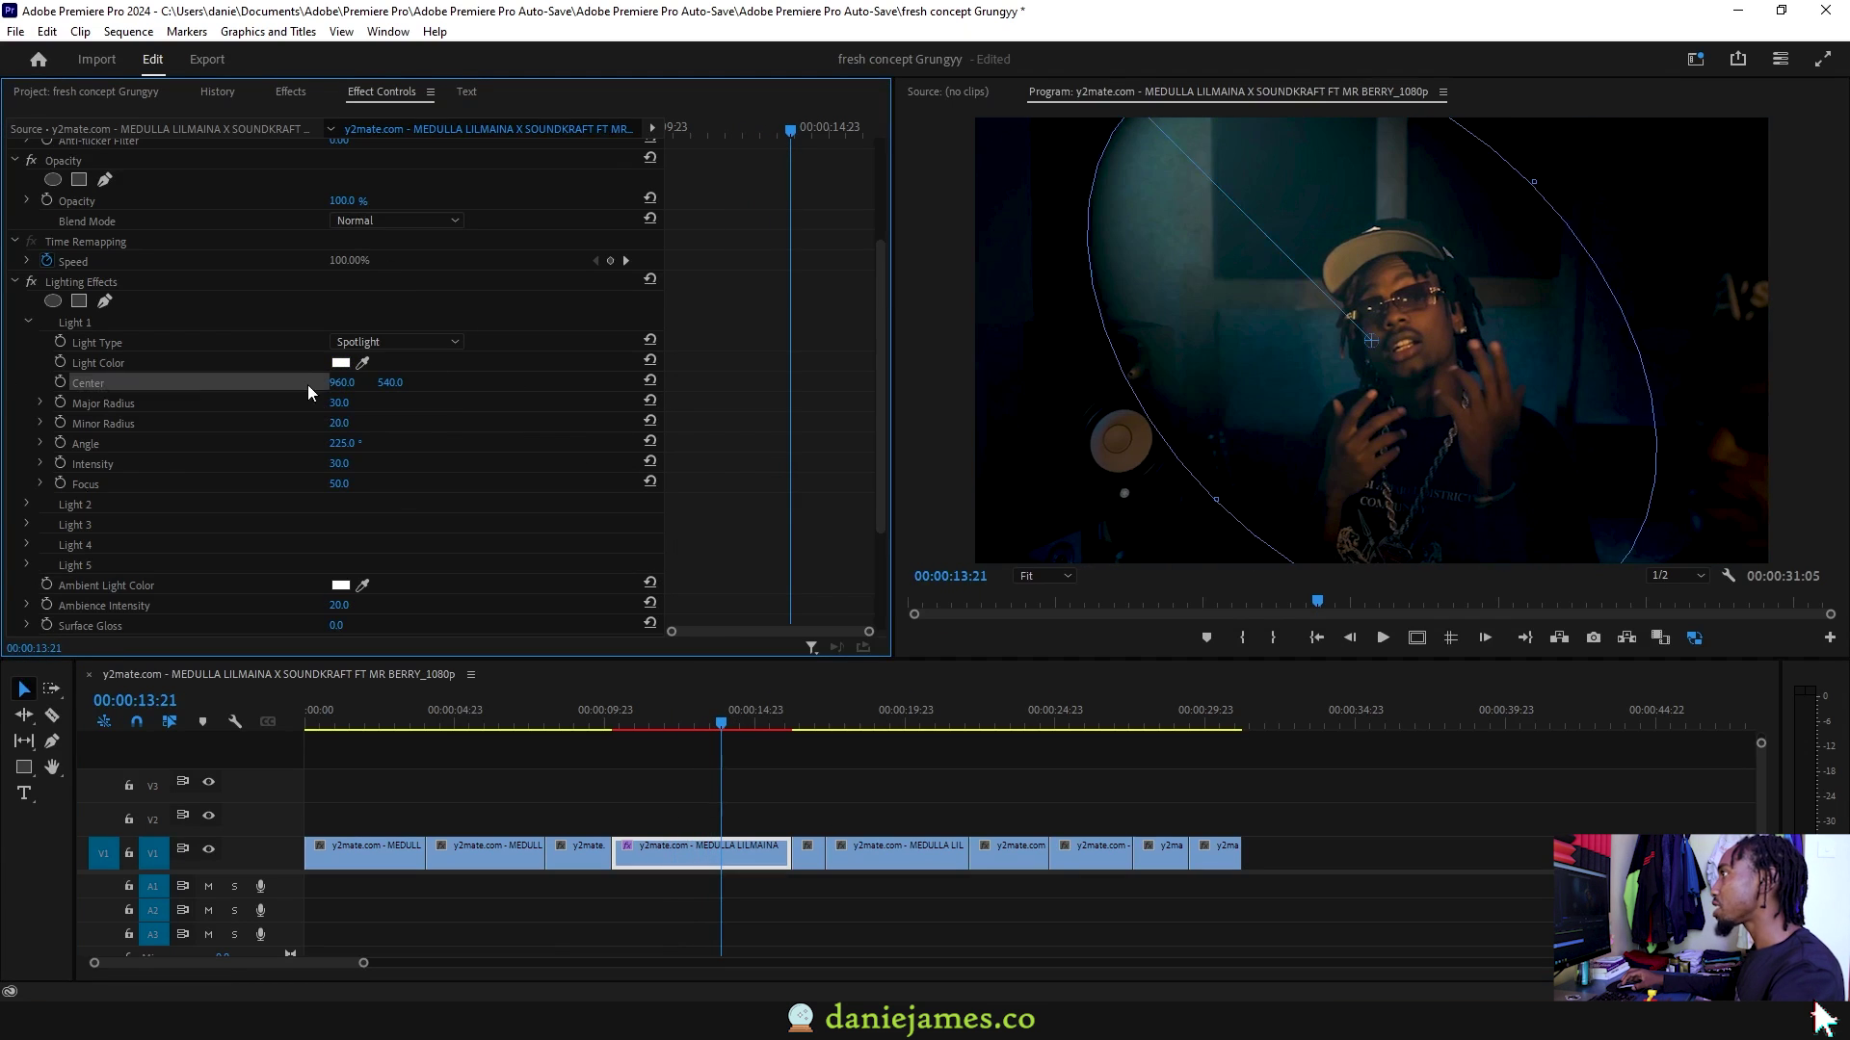
left_click_drag(344, 382, 409, 383)
left_click_drag(1548, 340, 1205, 340)
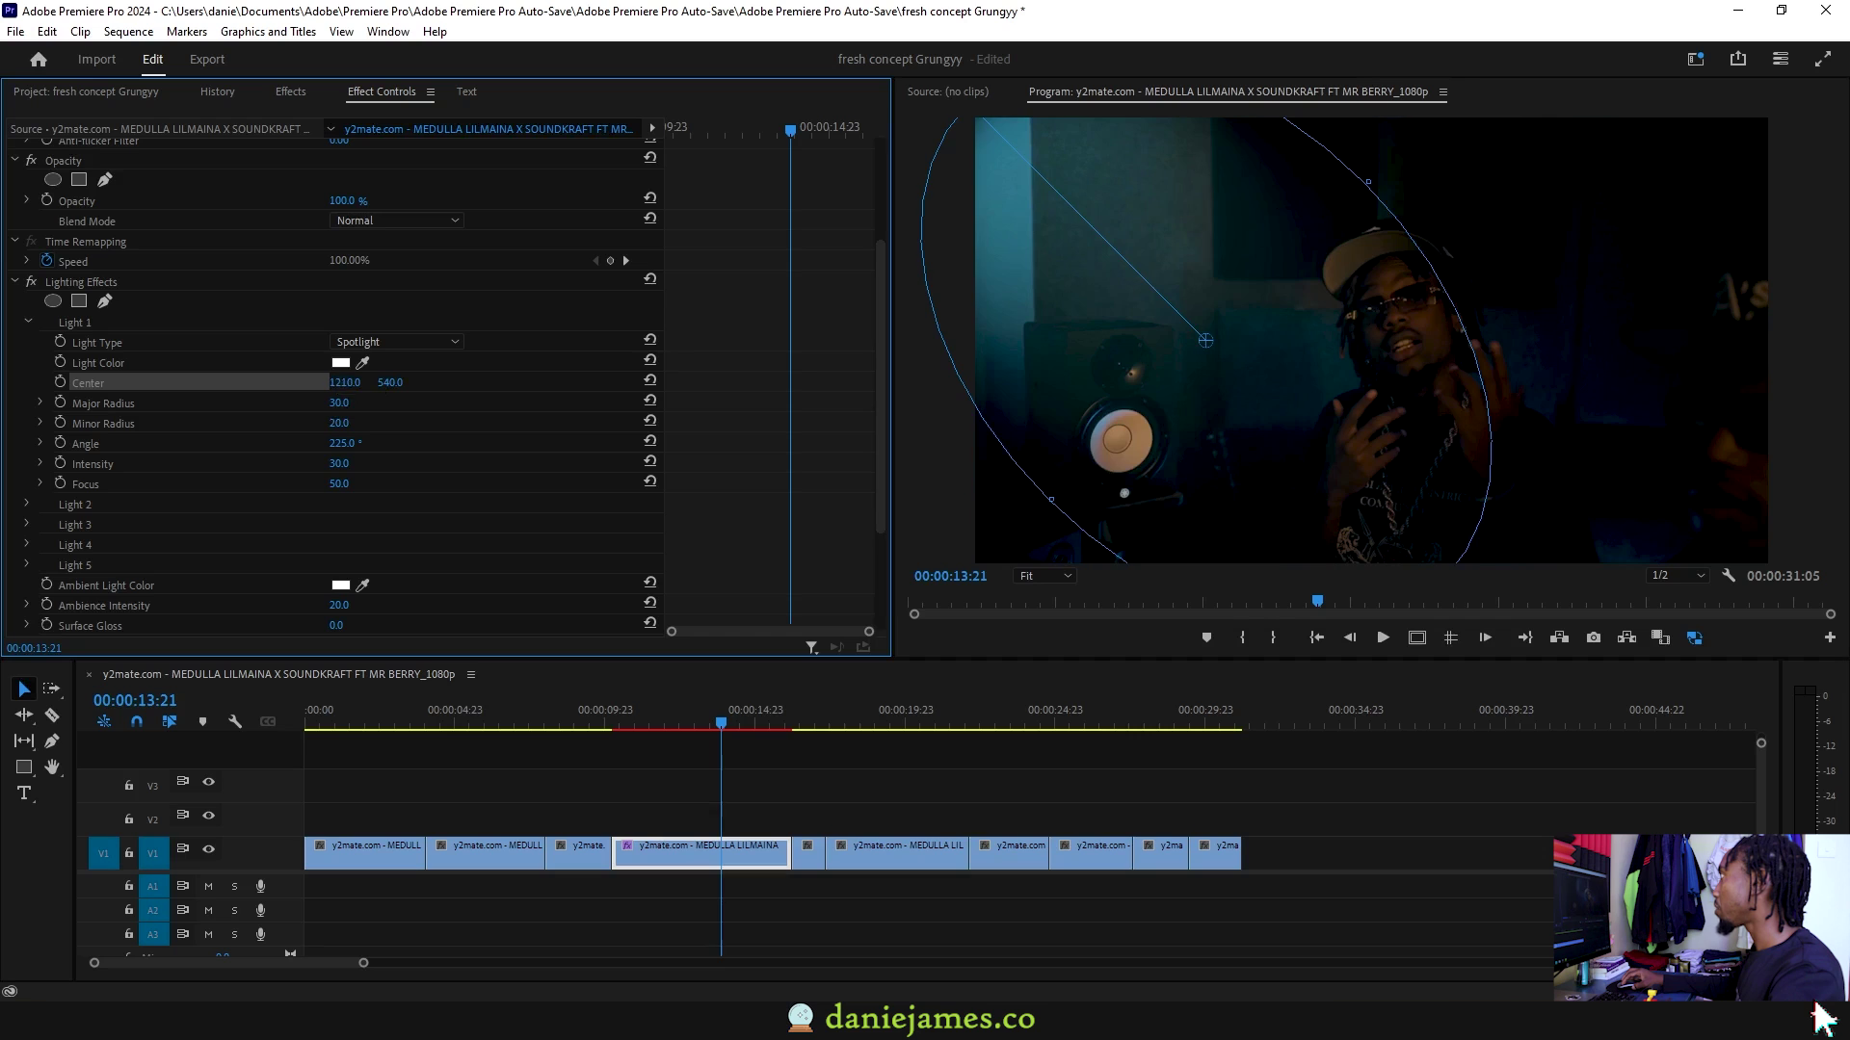
left_click_drag(1205, 340, 1481, 341)
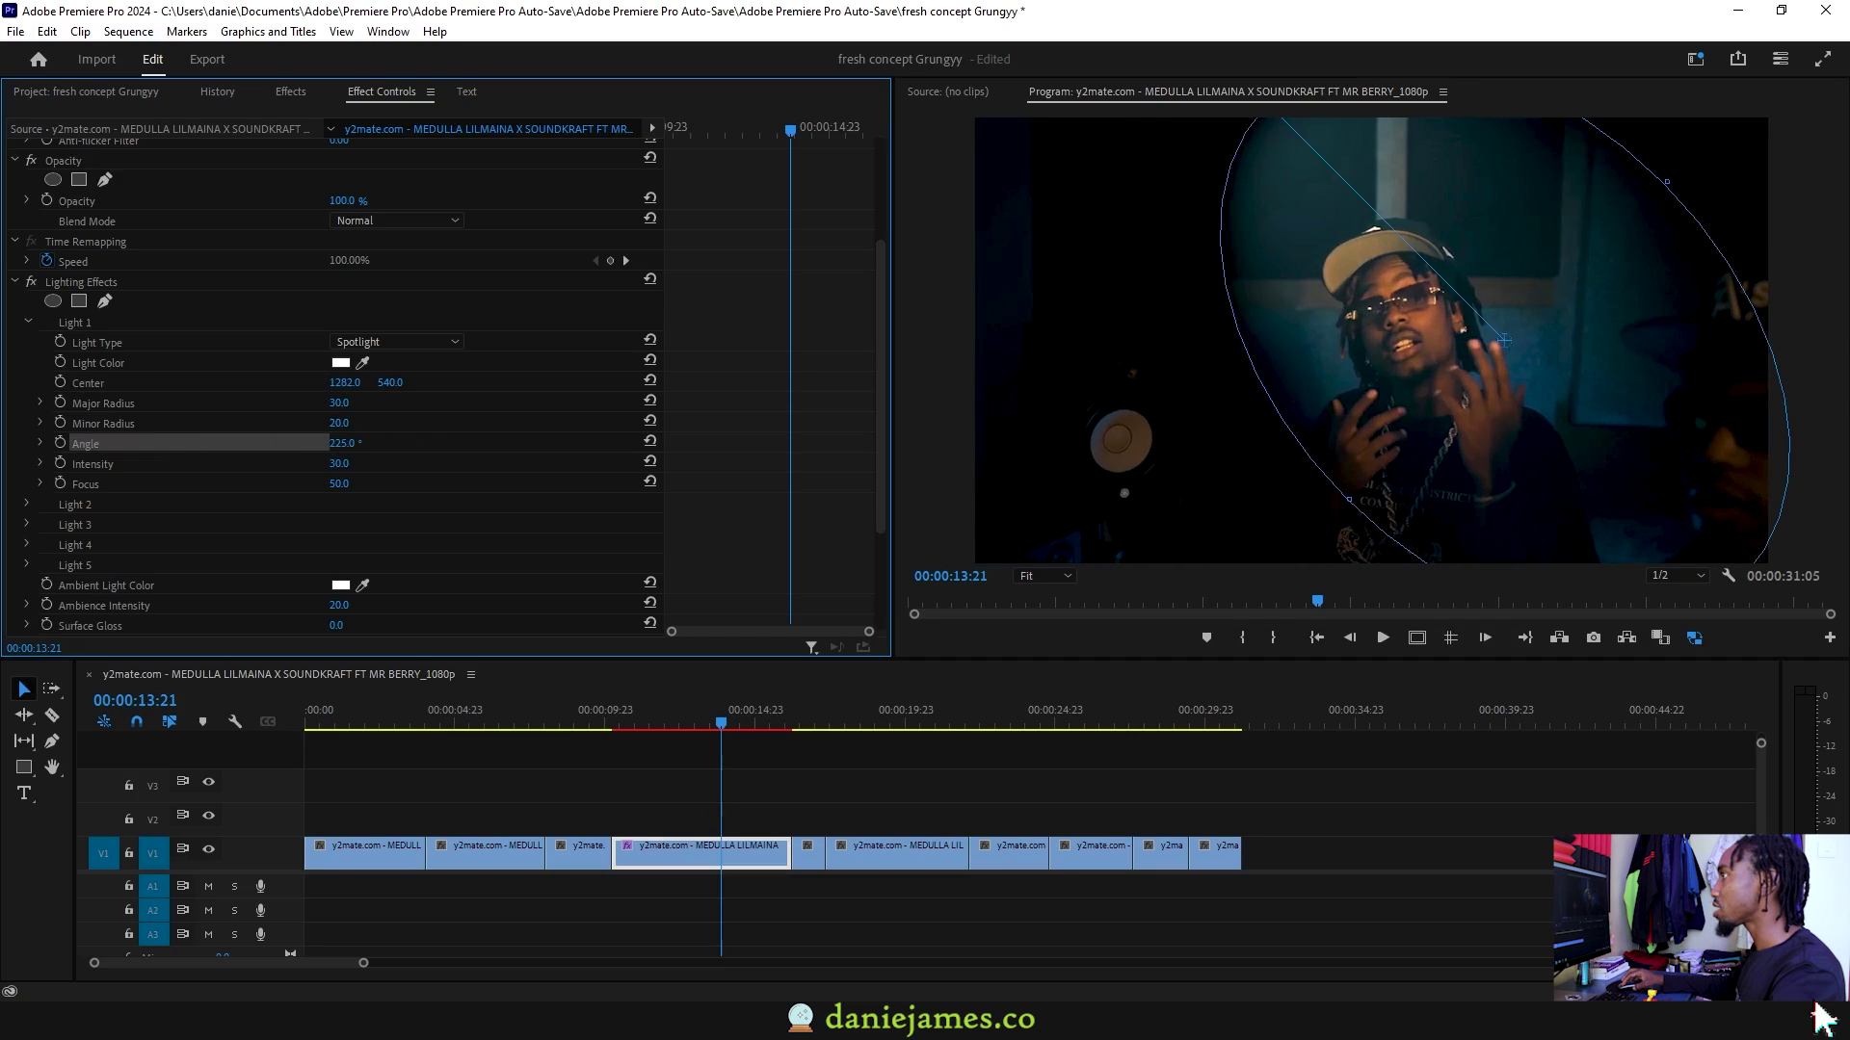
Rotate Light 1 to an angle of 324° and widen its minor radius to about 22.1
left_click_drag(344, 443, 414, 443)
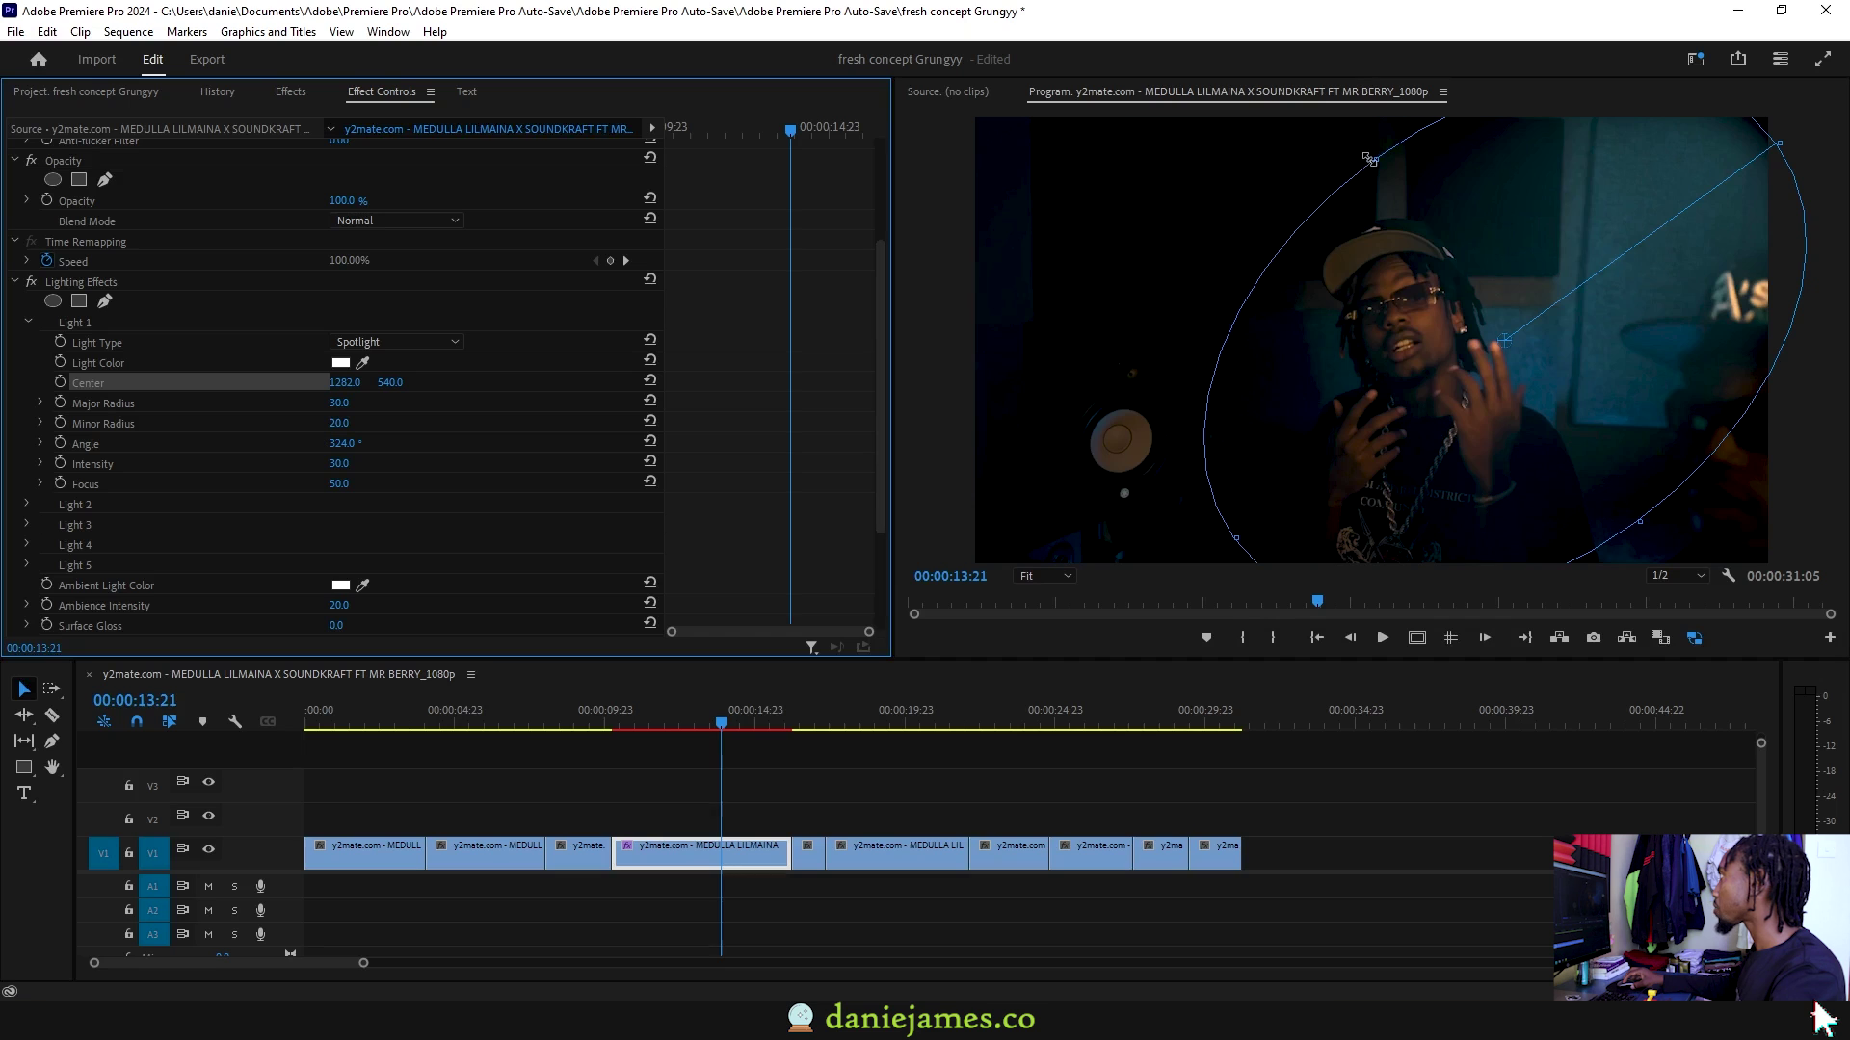
mouse_move(1370, 160)
left_mouse_down()
mouse_move(1354, 139)
mouse_move(1370, 154)
left_mouse_up()
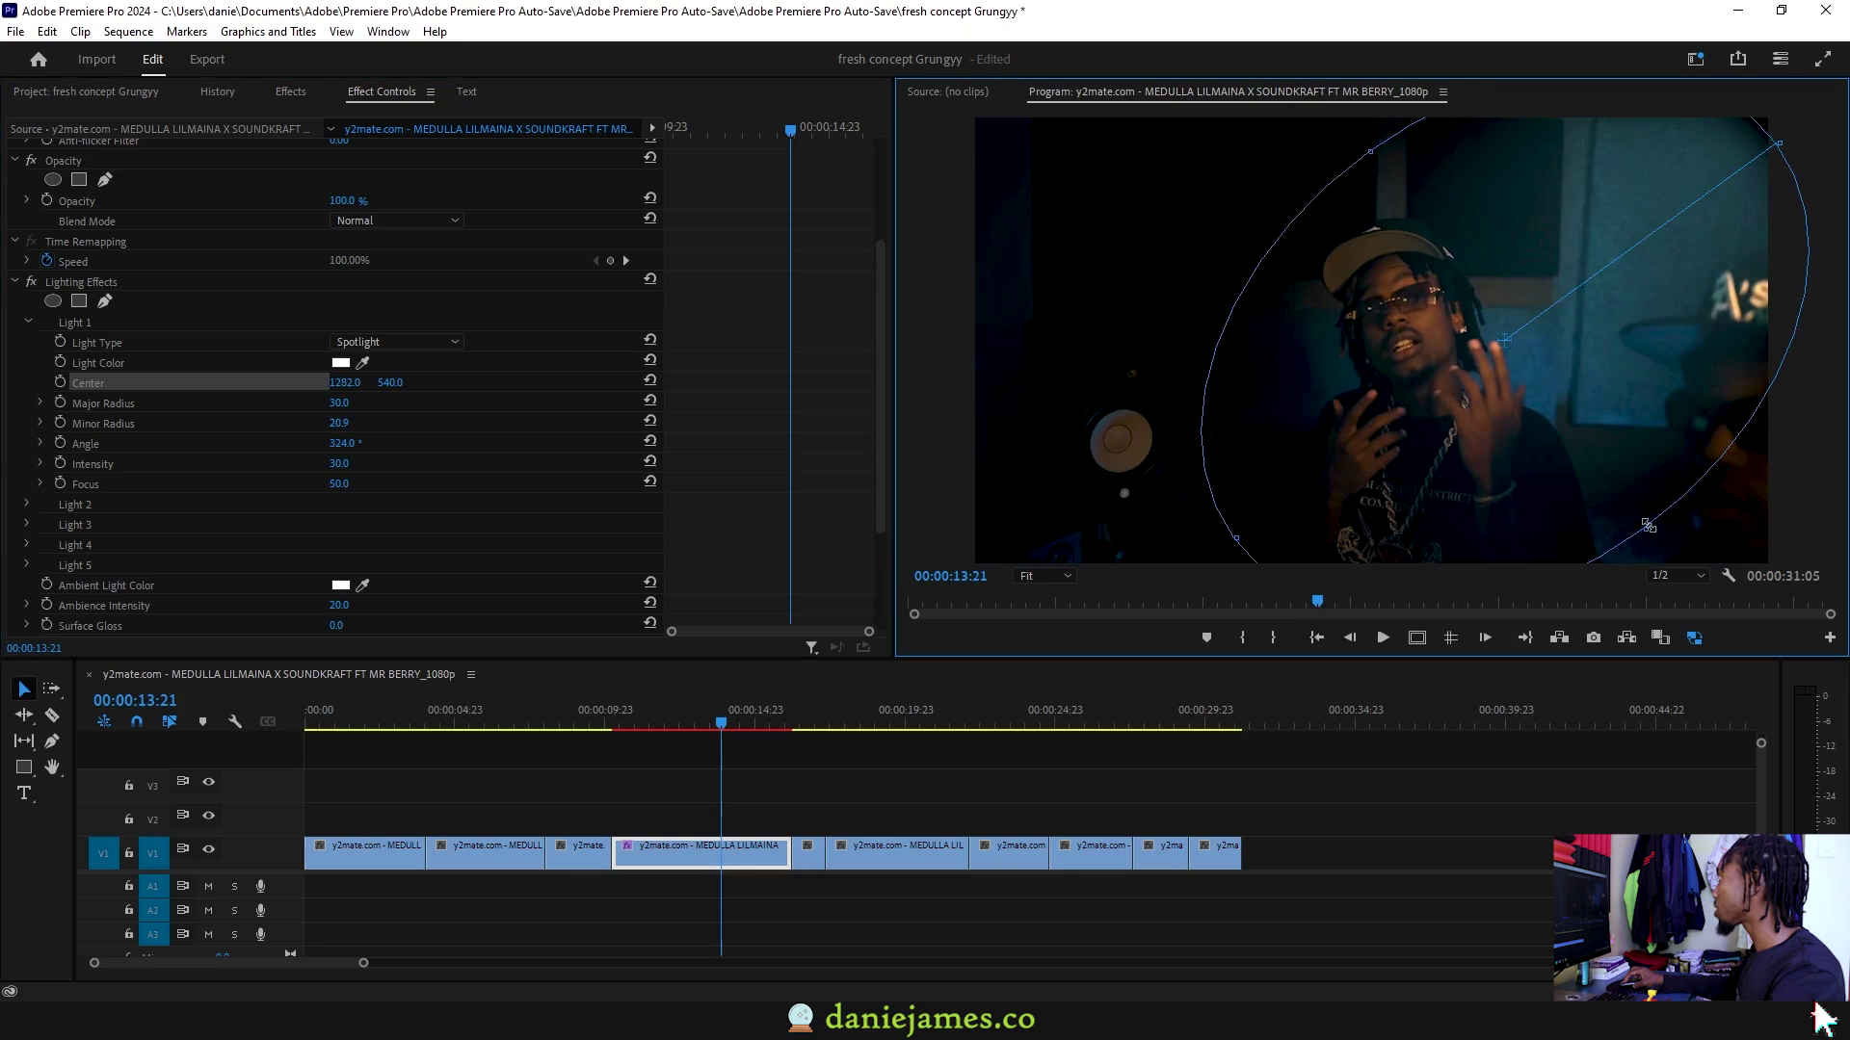
left_click_drag(1648, 525, 1653, 540)
Try a different radius for the Light 1 spotlight and undo the change
left_click(159, 400)
left_click(176, 417)
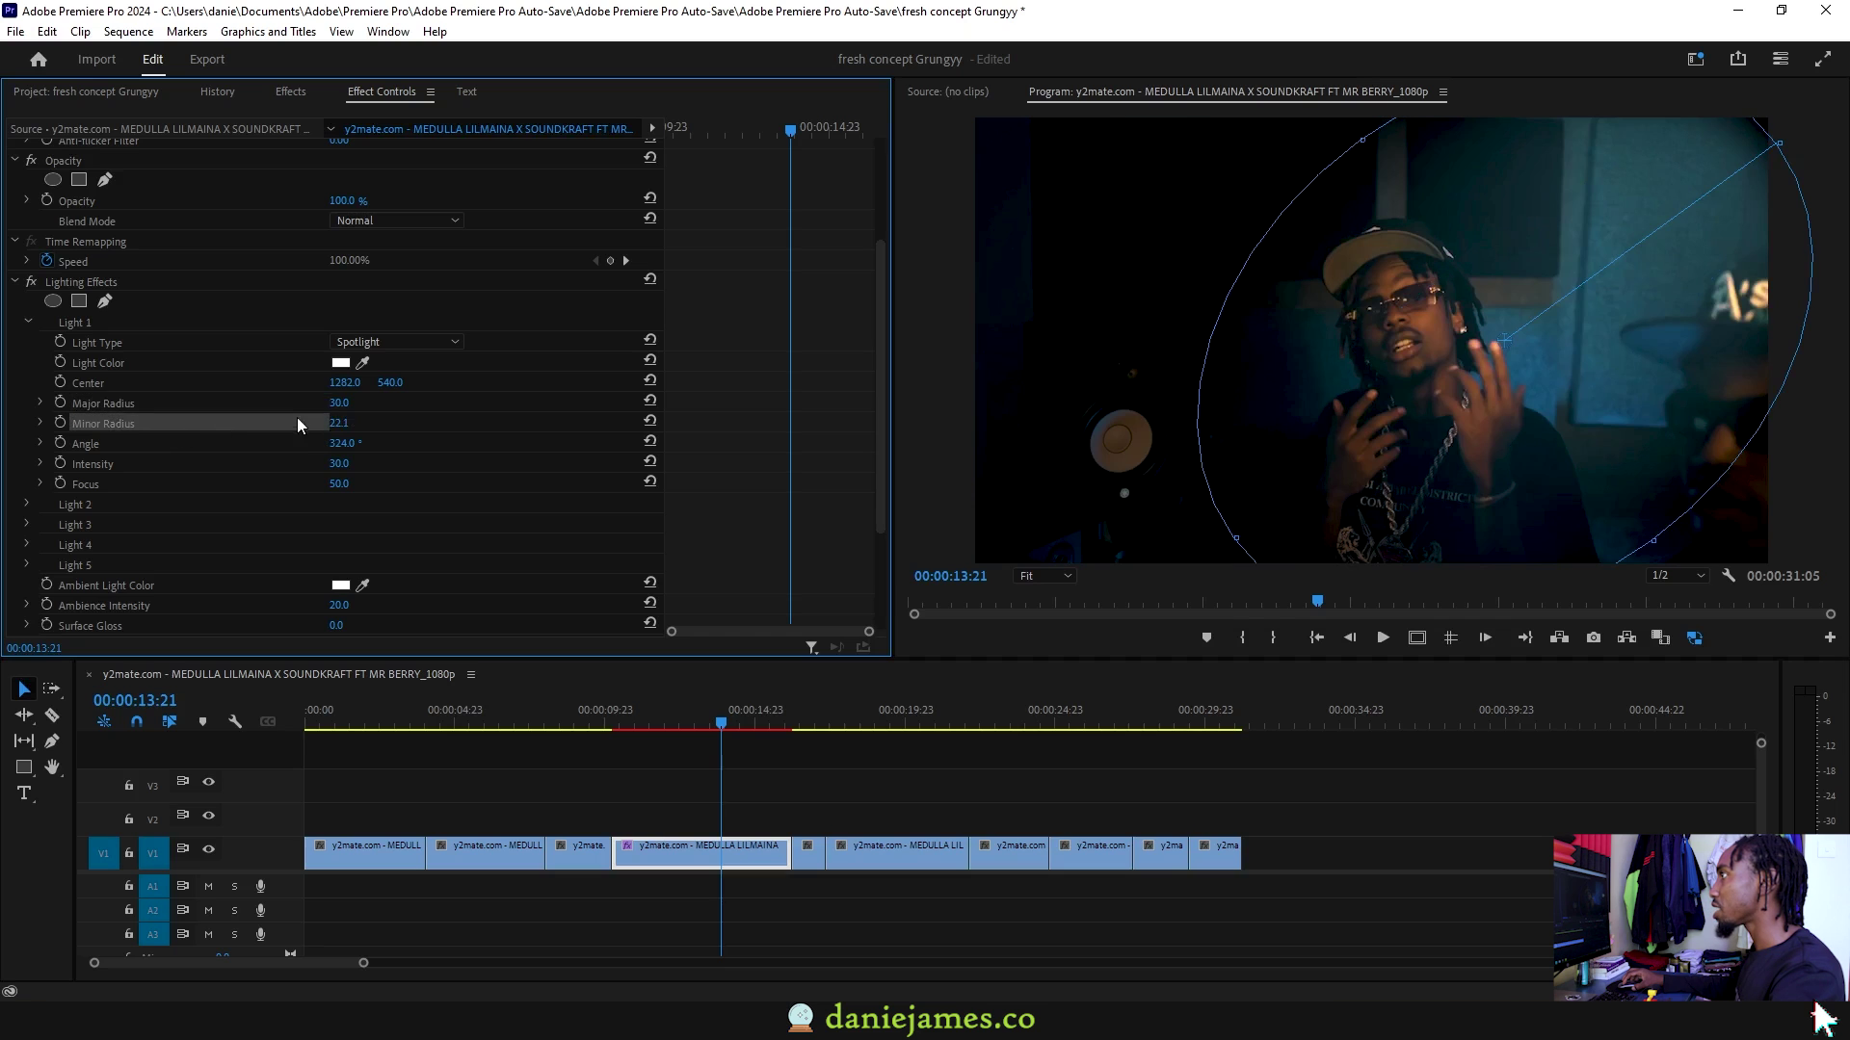
mouse_move(339, 403)
left_mouse_down()
mouse_move(386, 402)
mouse_move(318, 403)
mouse_move(356, 422)
left_mouse_up()
key("ctrl+z")
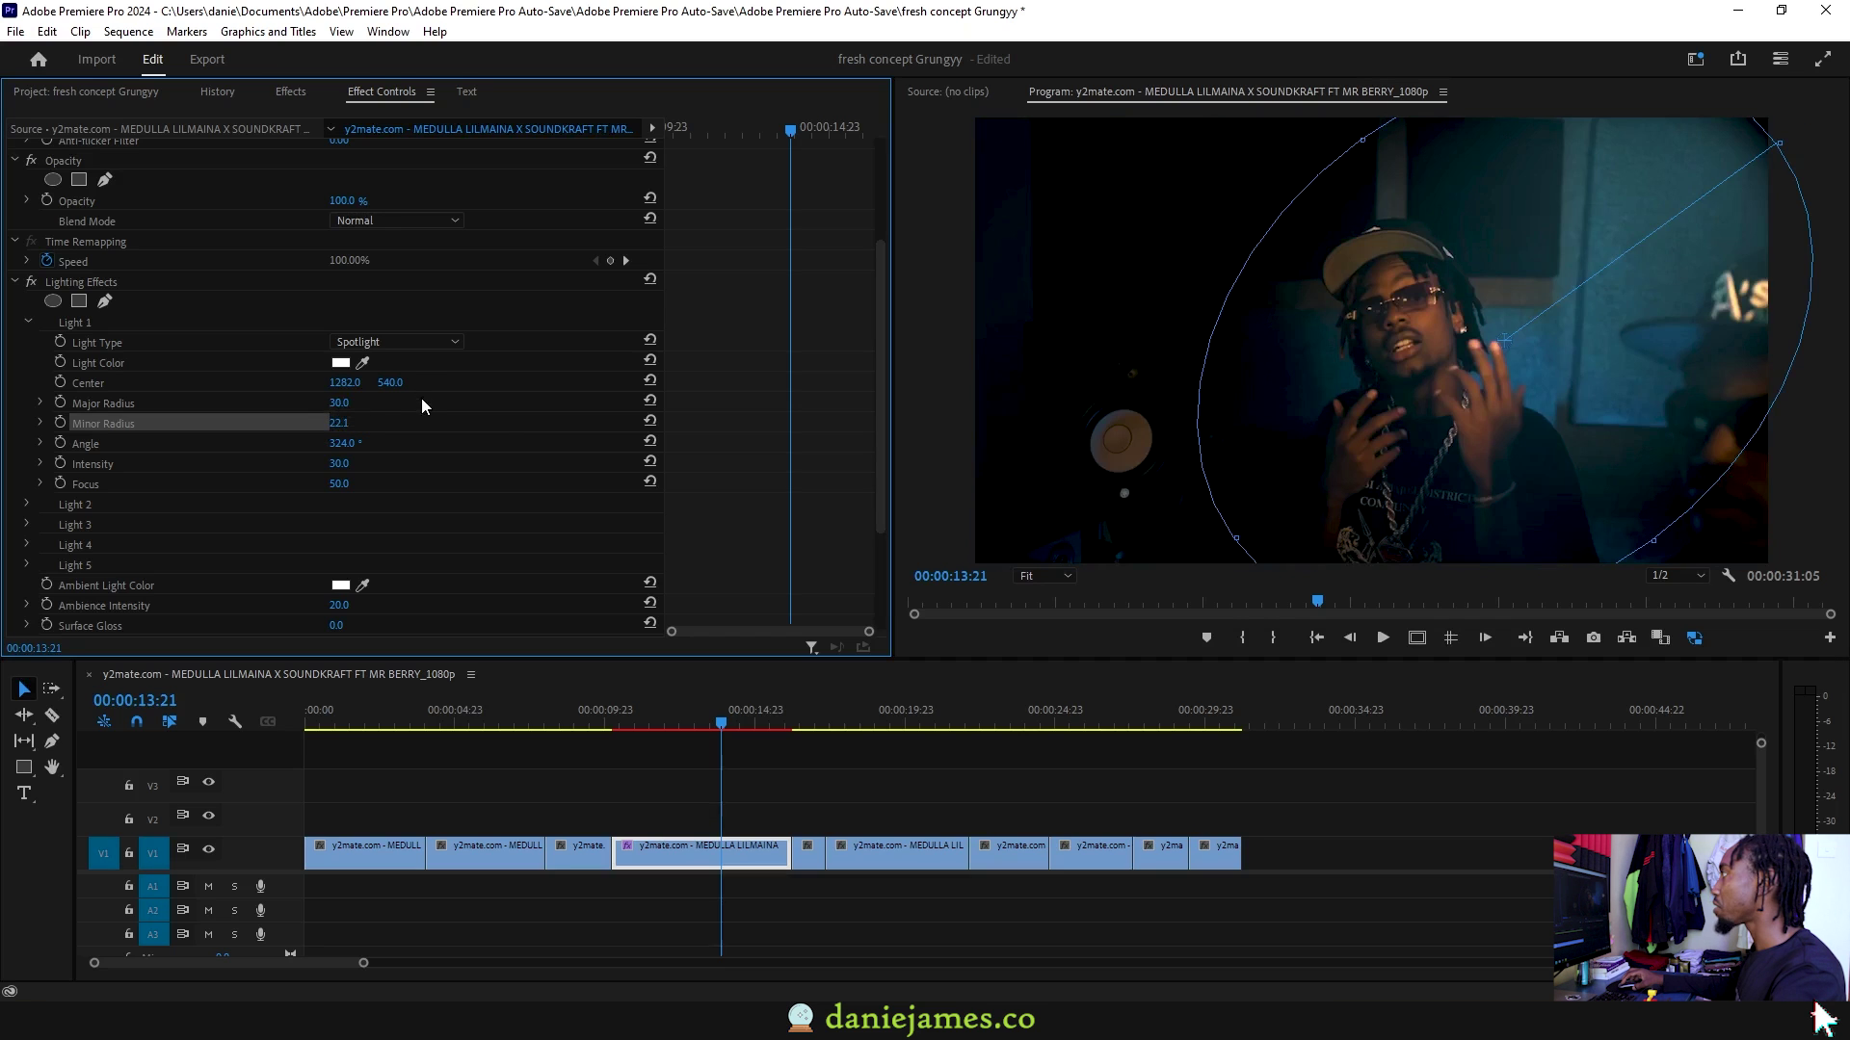
Try different intensity and focus values for Light 1, returning them to 30 and 50
left_click(276, 465)
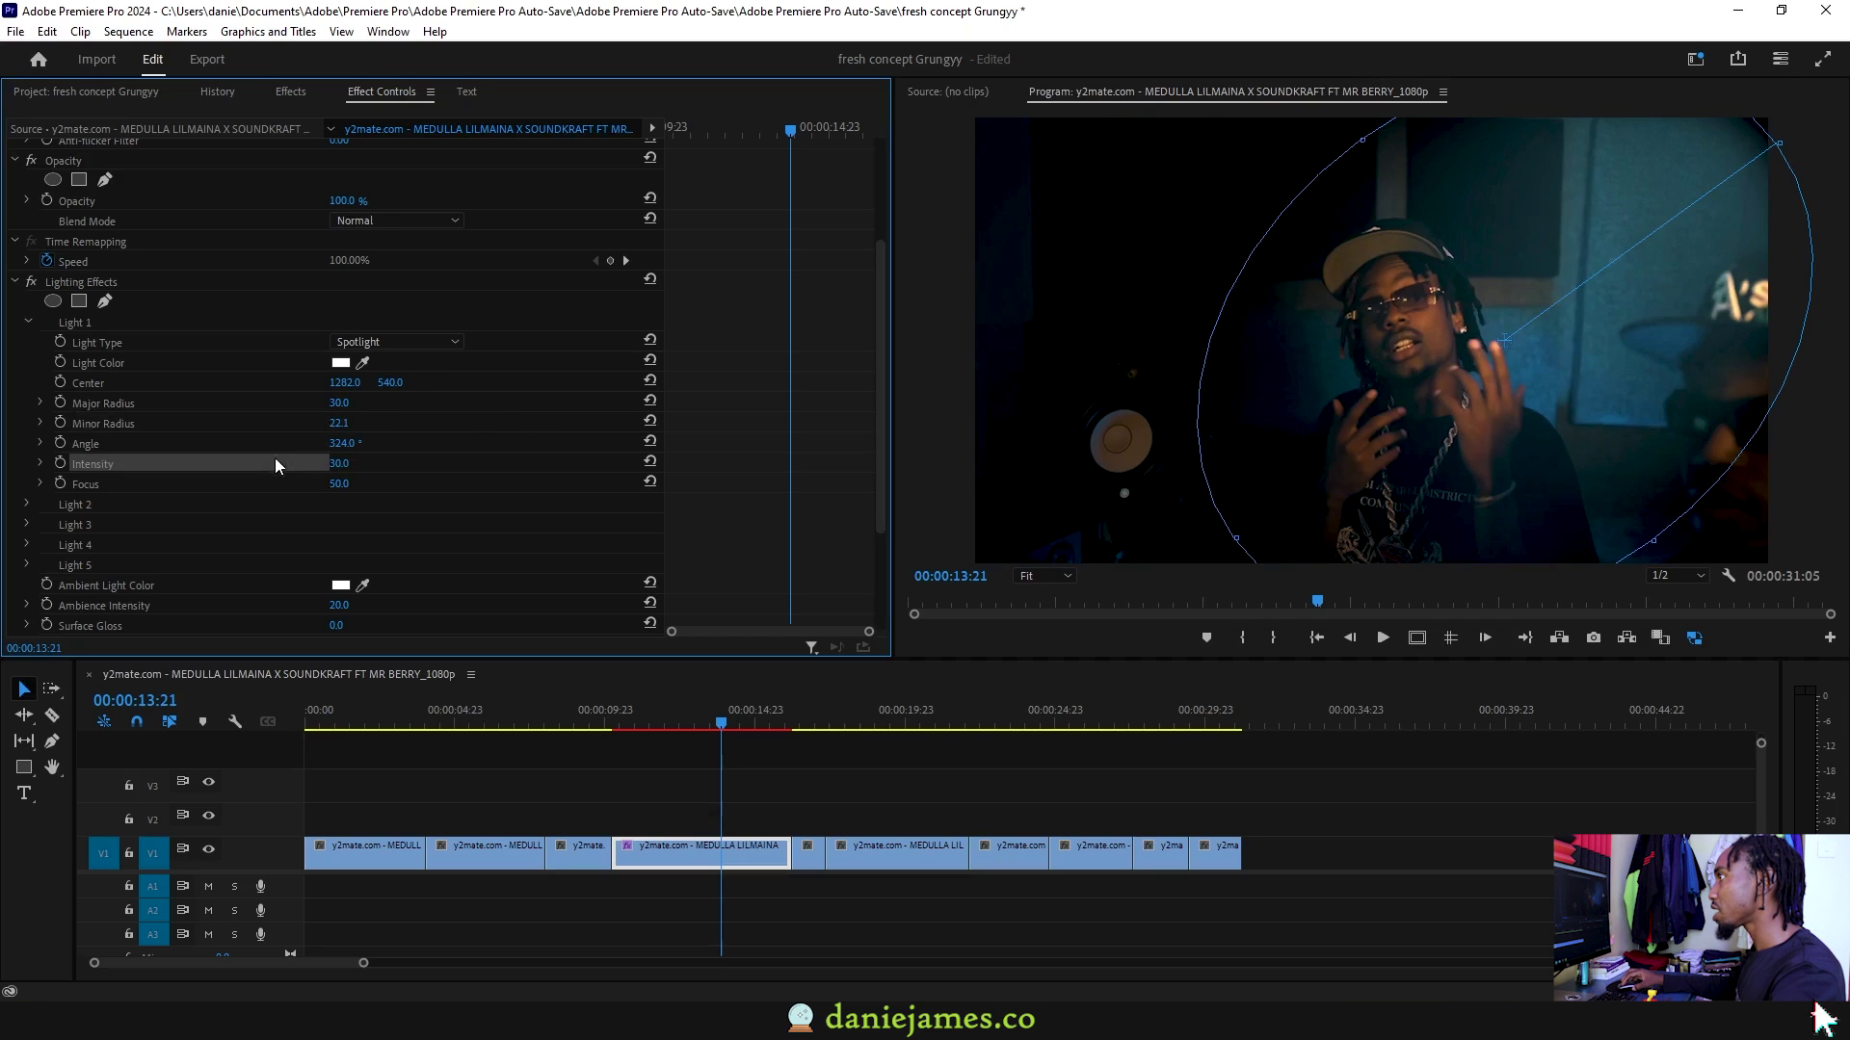
left_click_drag(341, 464, 339, 463)
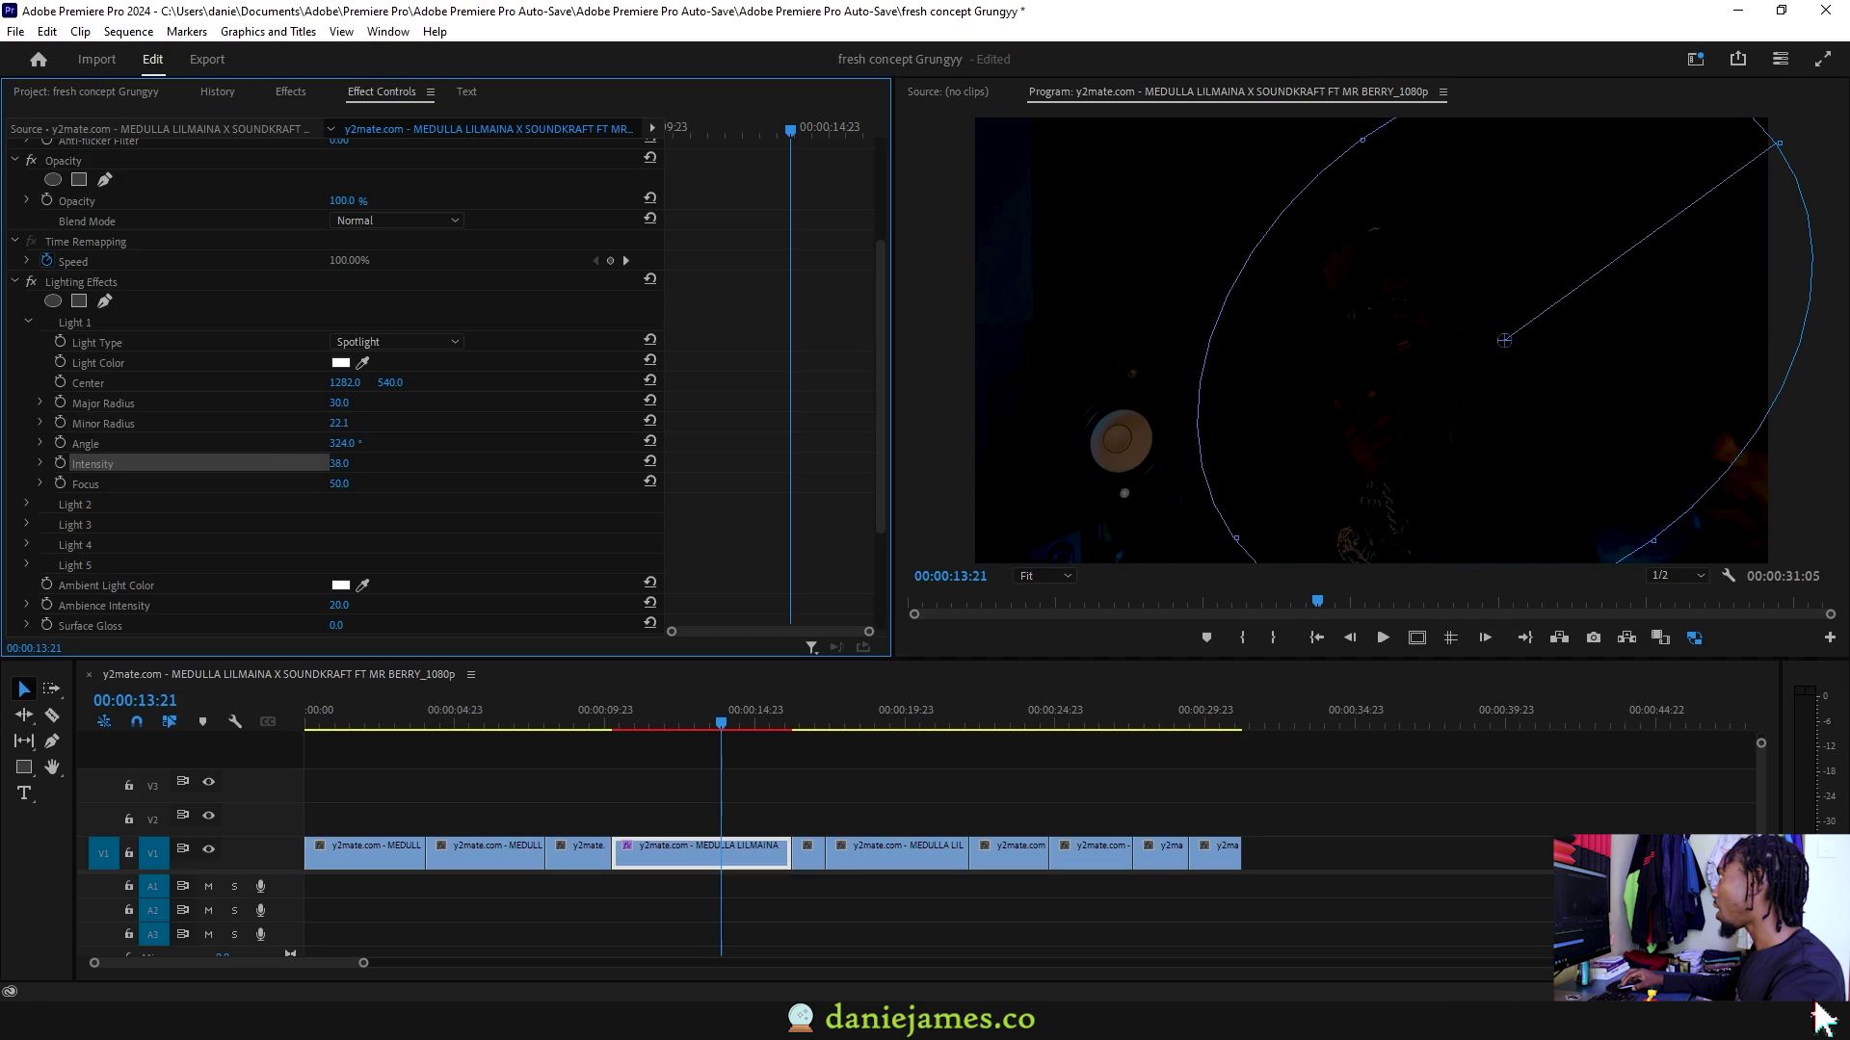
left_click_drag(1821, 1017, 1821, 1017)
left_click_drag(339, 464, 340, 464)
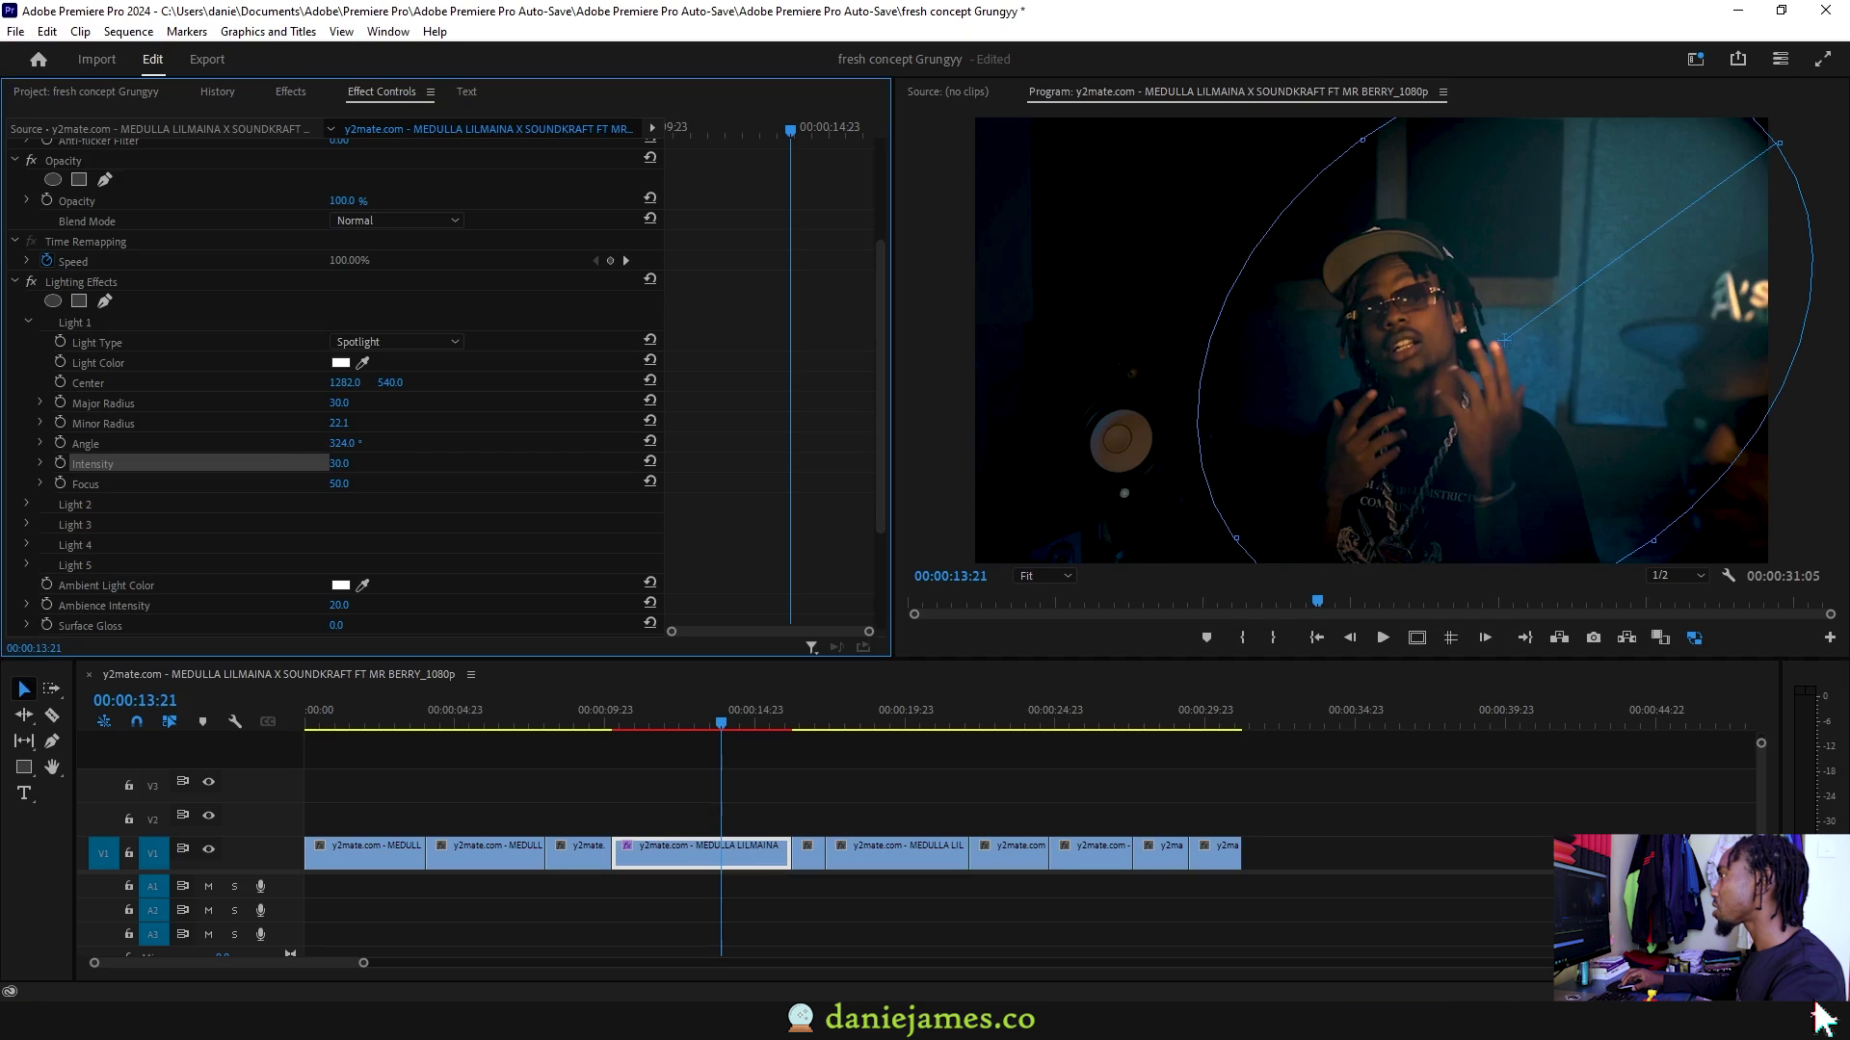
left_click(352, 463)
left_click(339, 487)
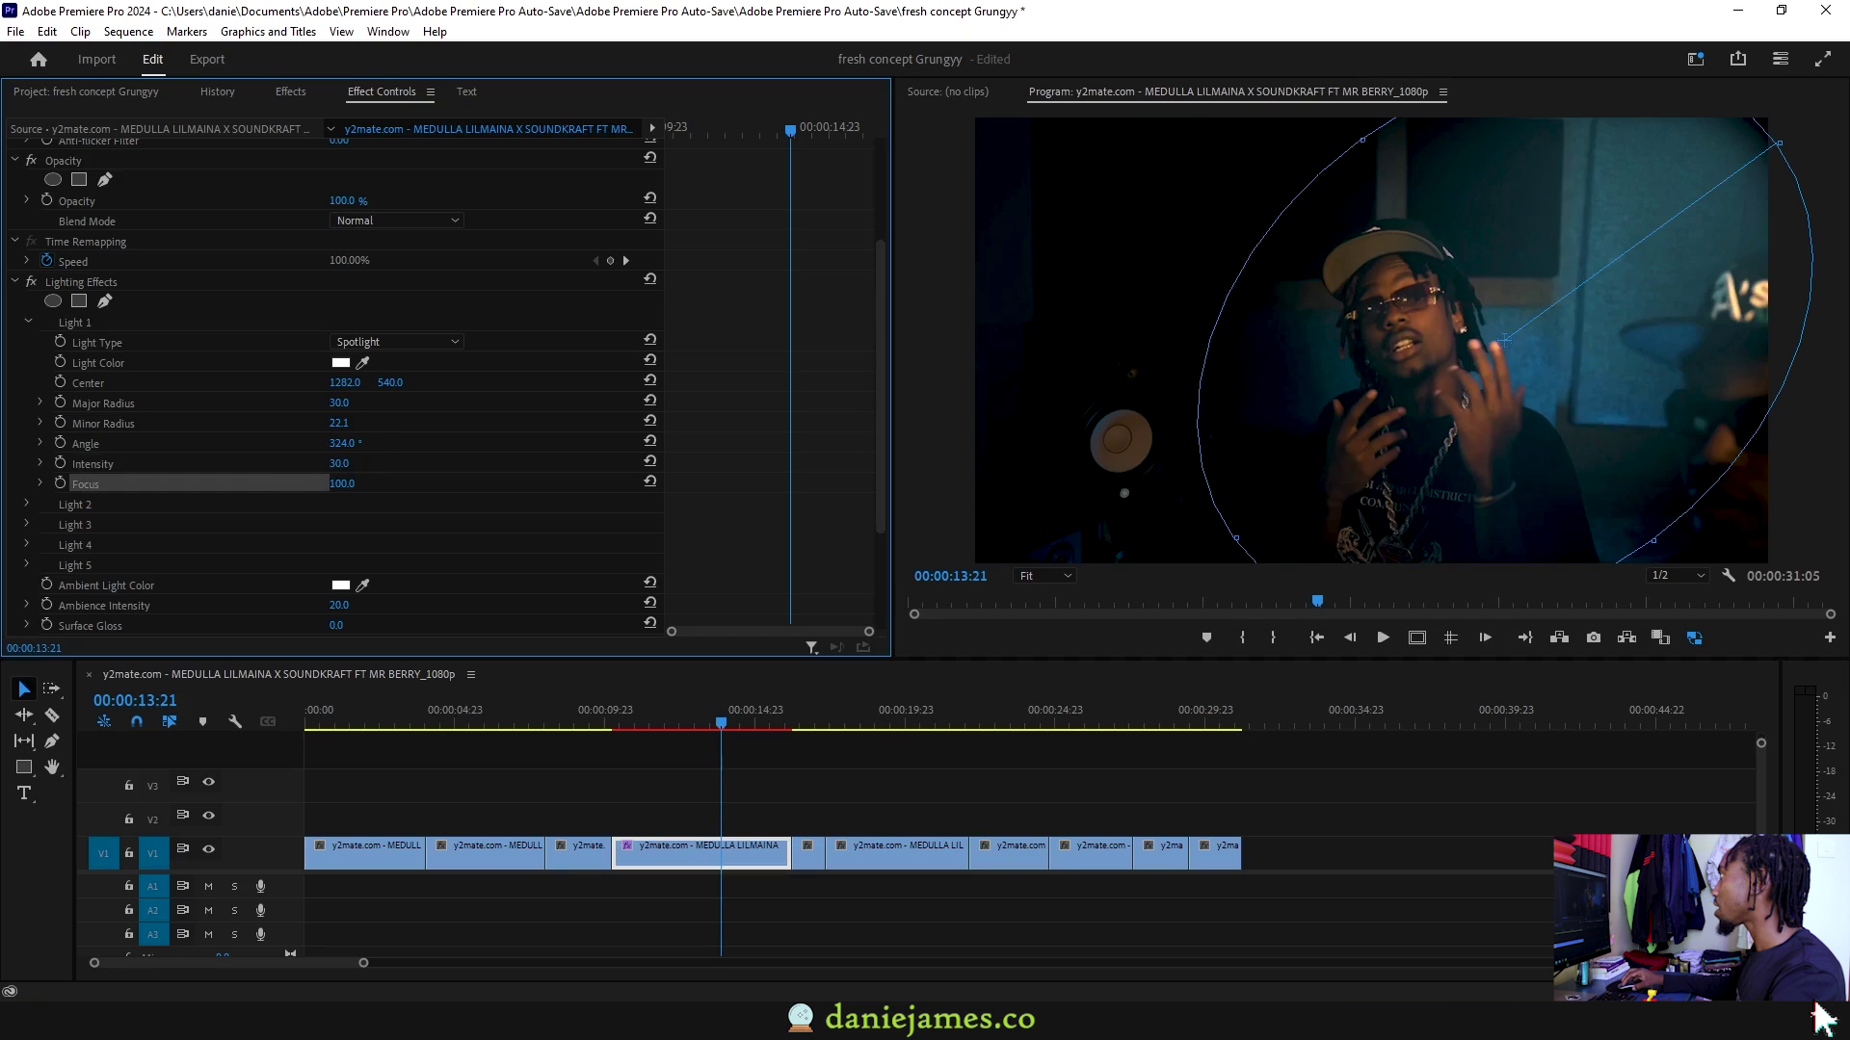
left_click_drag(339, 483, 320, 484)
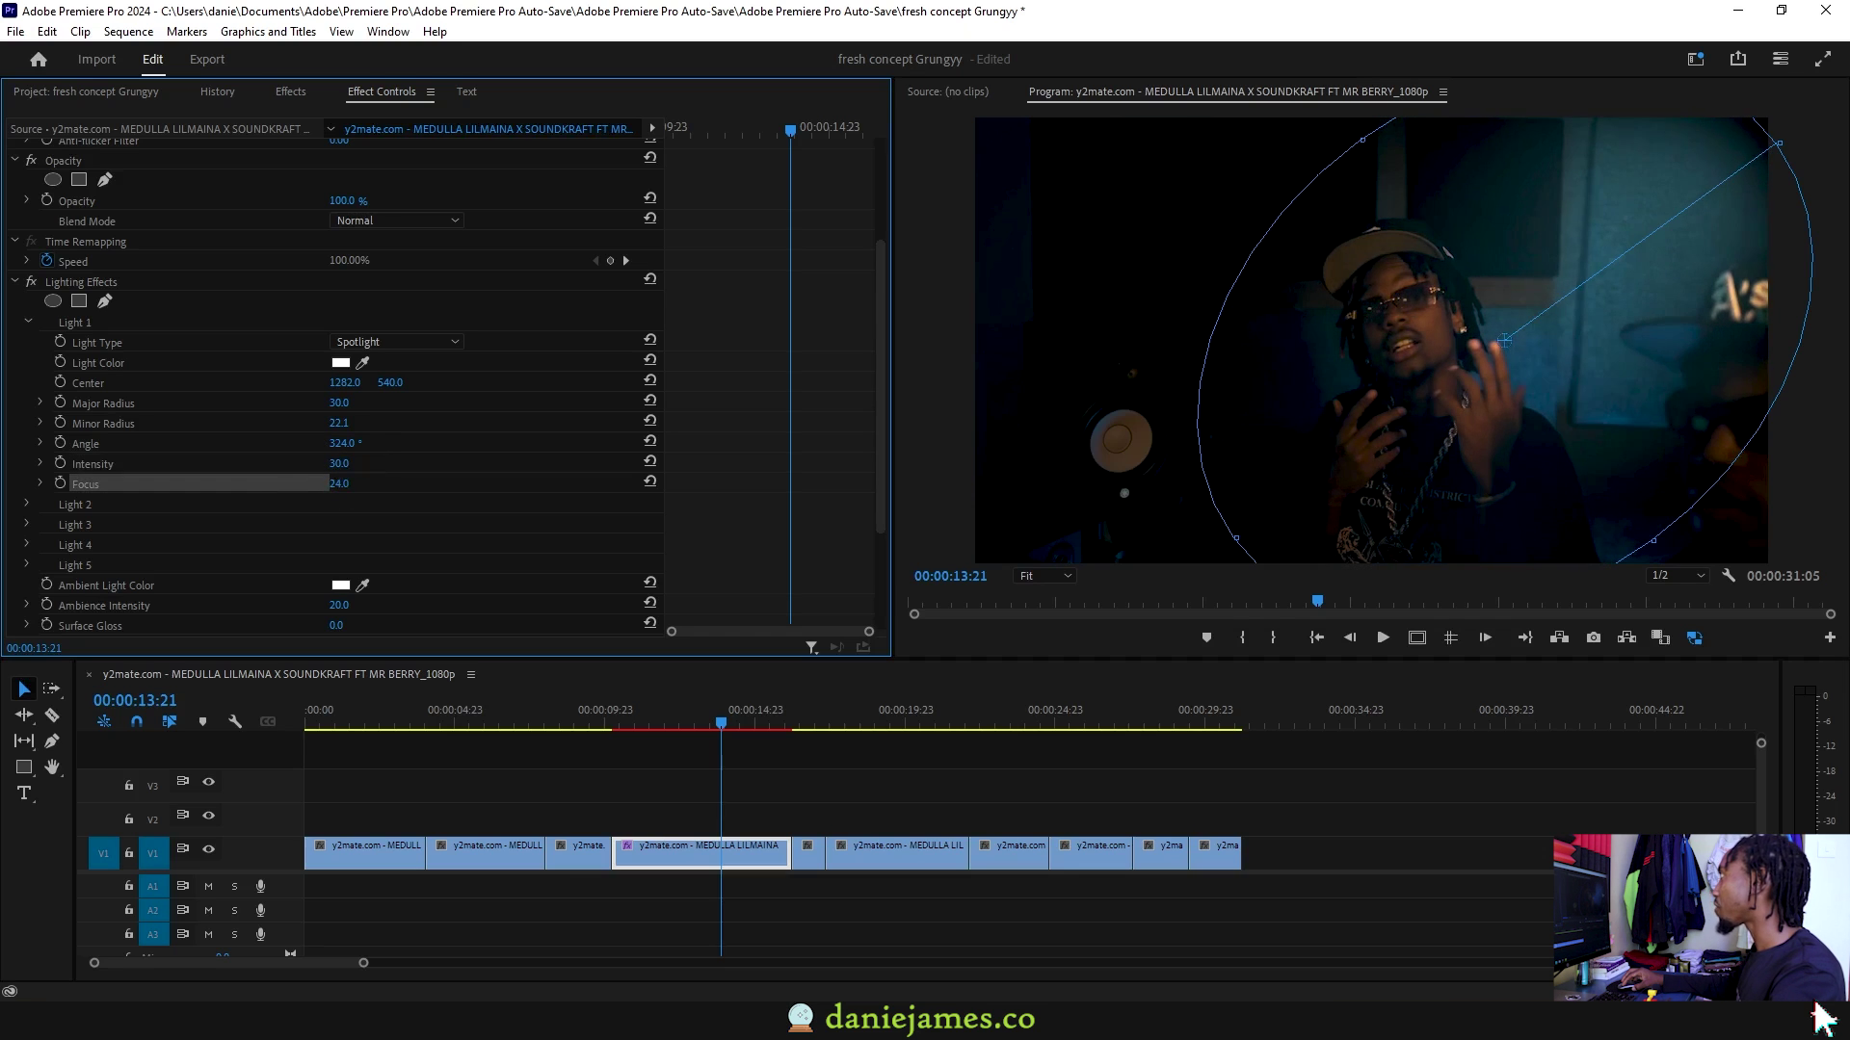
Move the playhead to 00:00:13:12 and set the Ambience Intensity of Lighting Effects to 35
left_click_drag(722, 723, 710, 722)
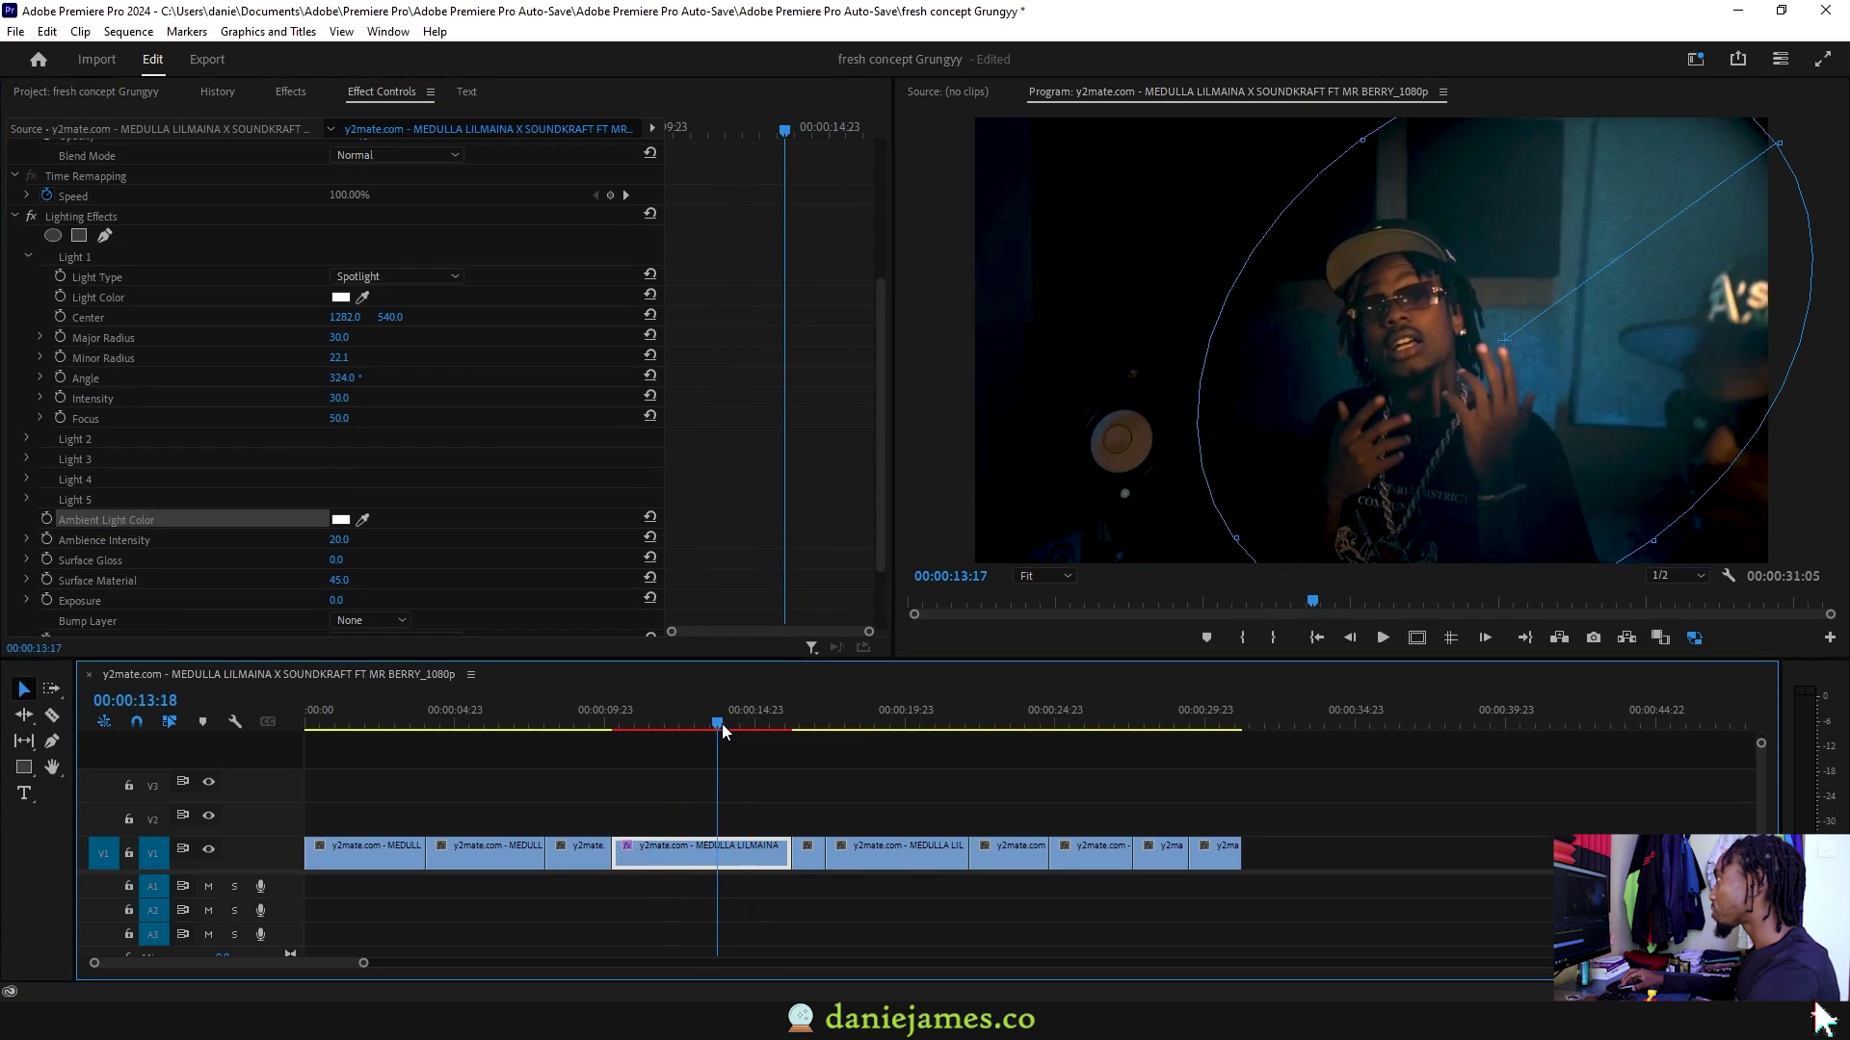
scroll(578, 503, "down", 2)
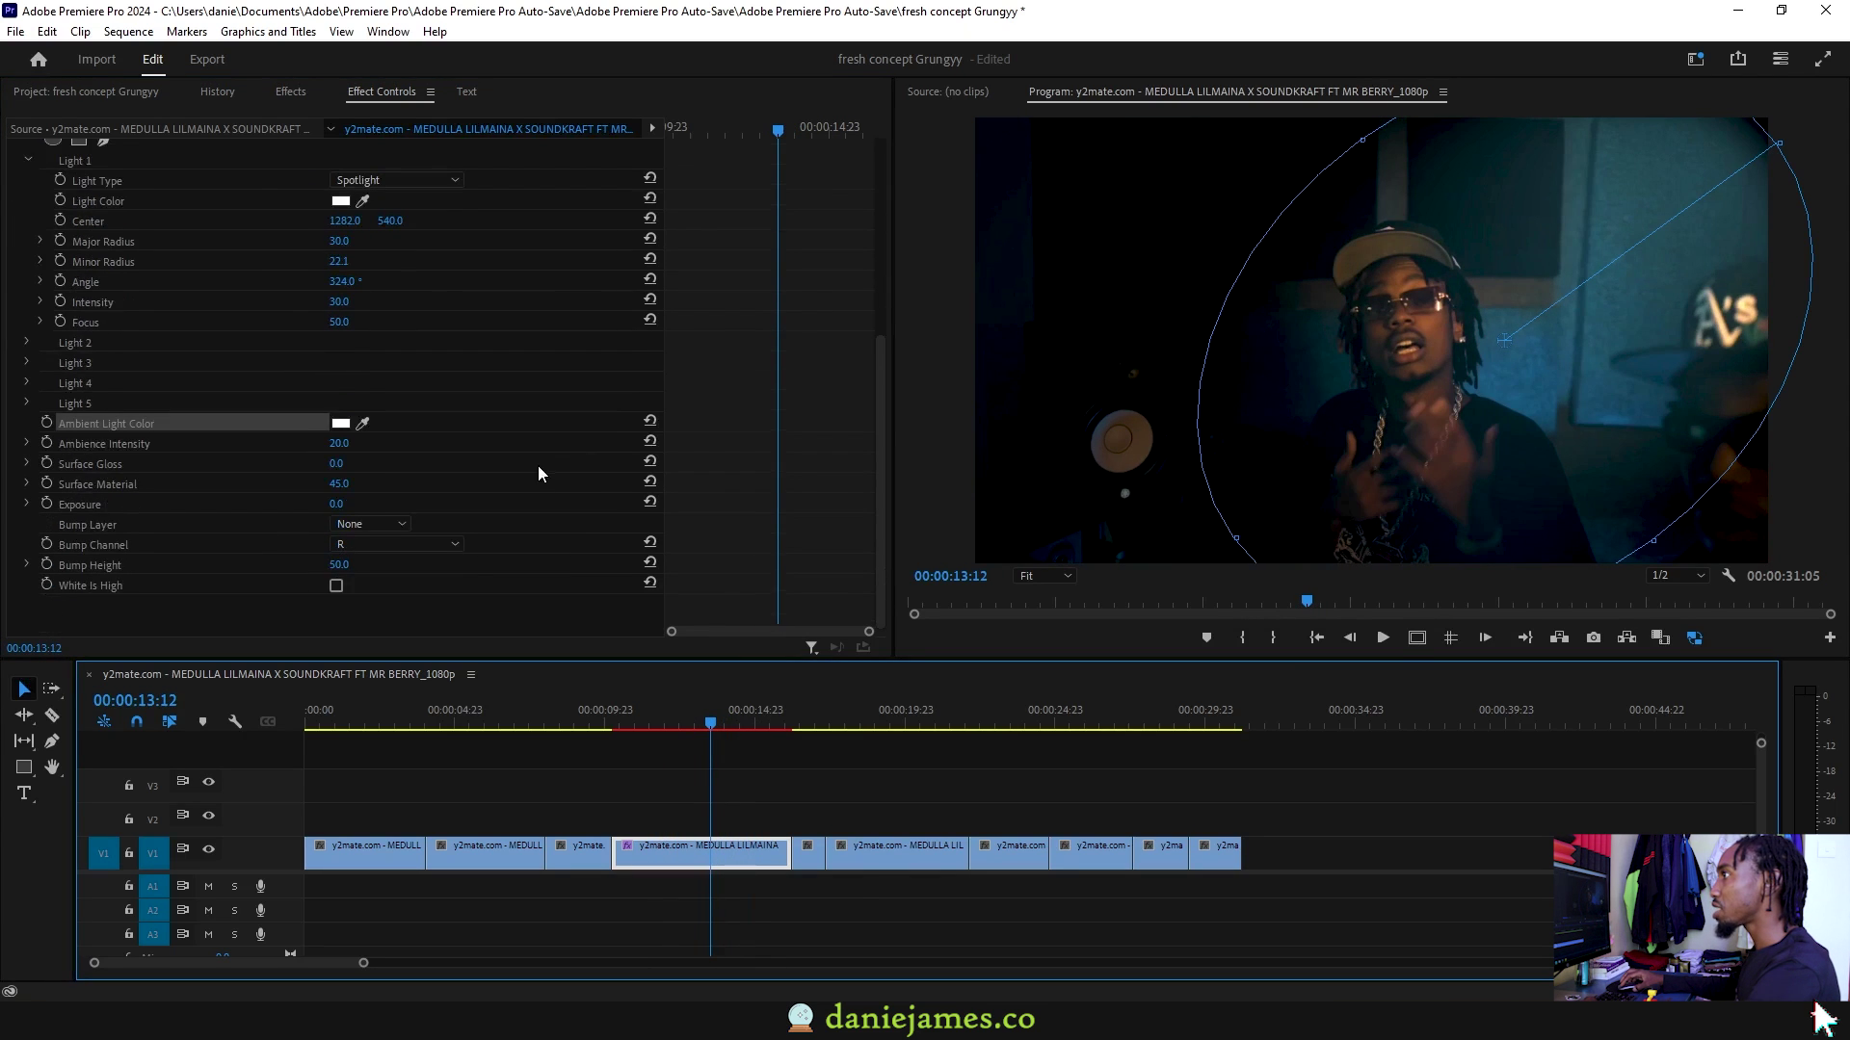
left_click(188, 441)
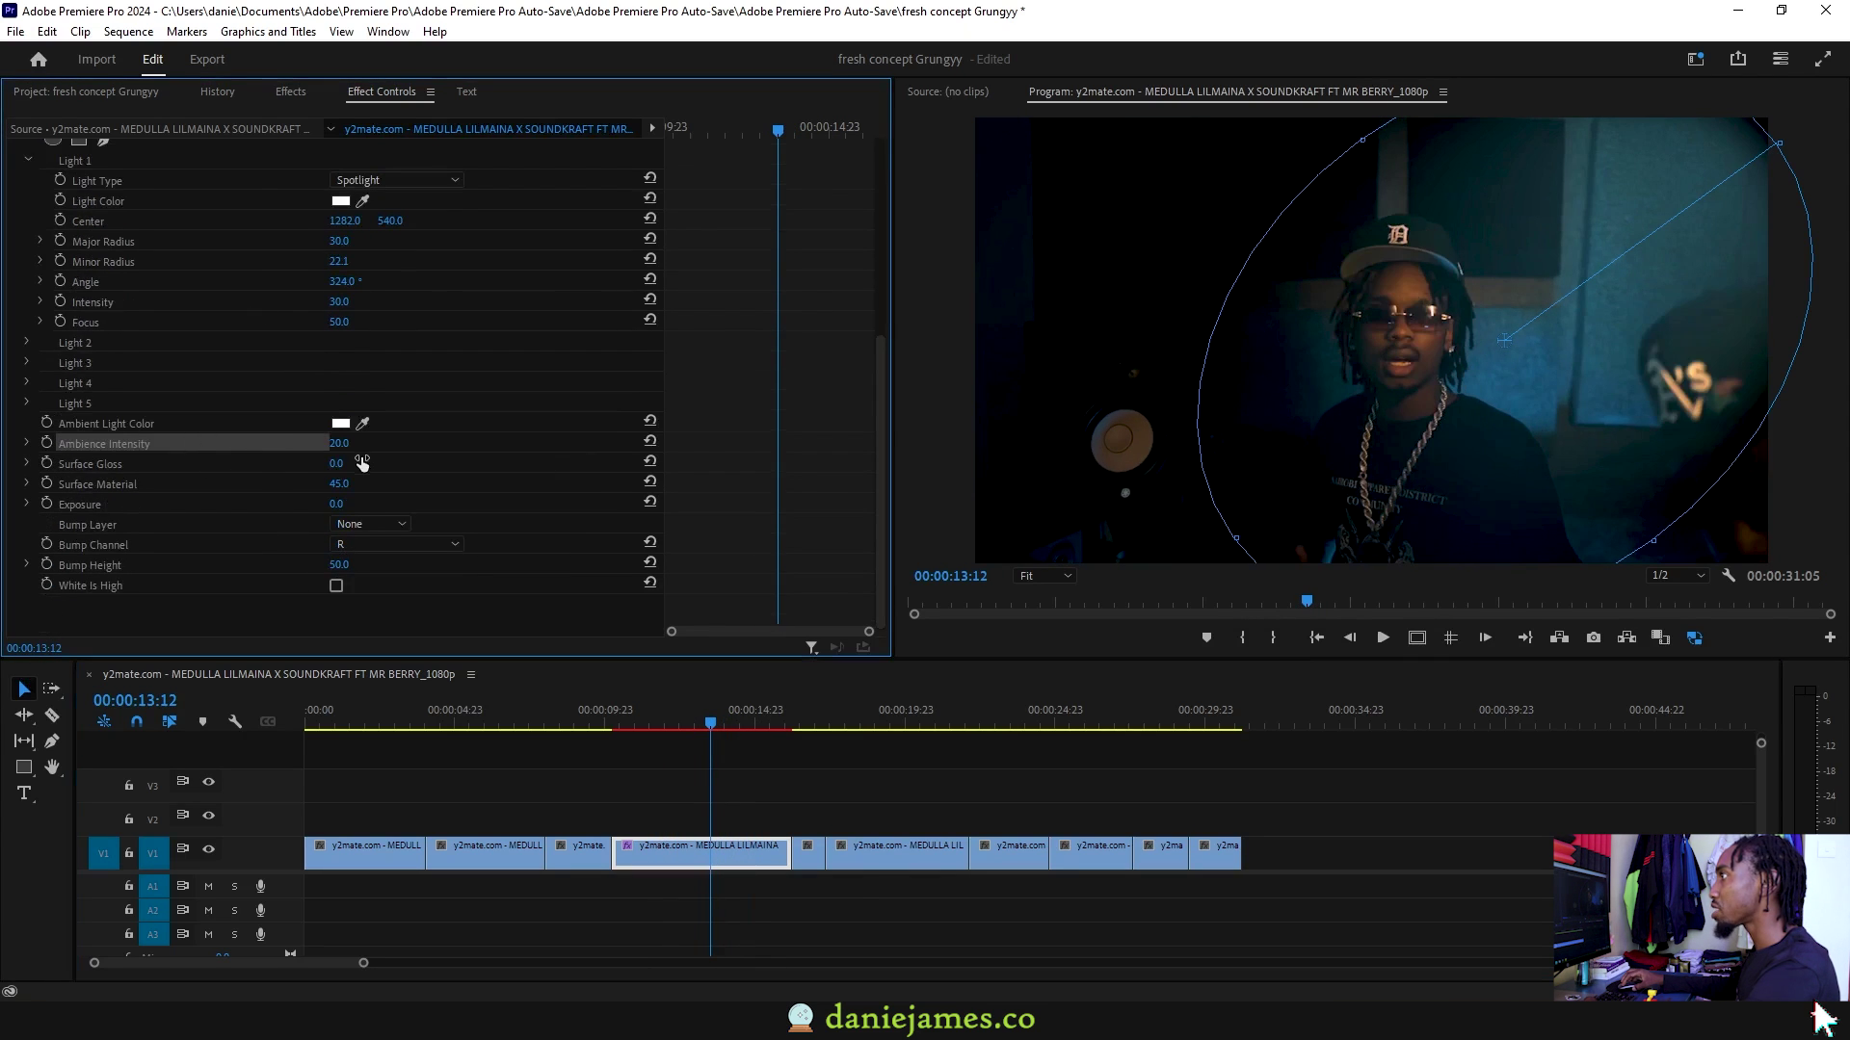
left_click_drag(391, 443, 347, 443)
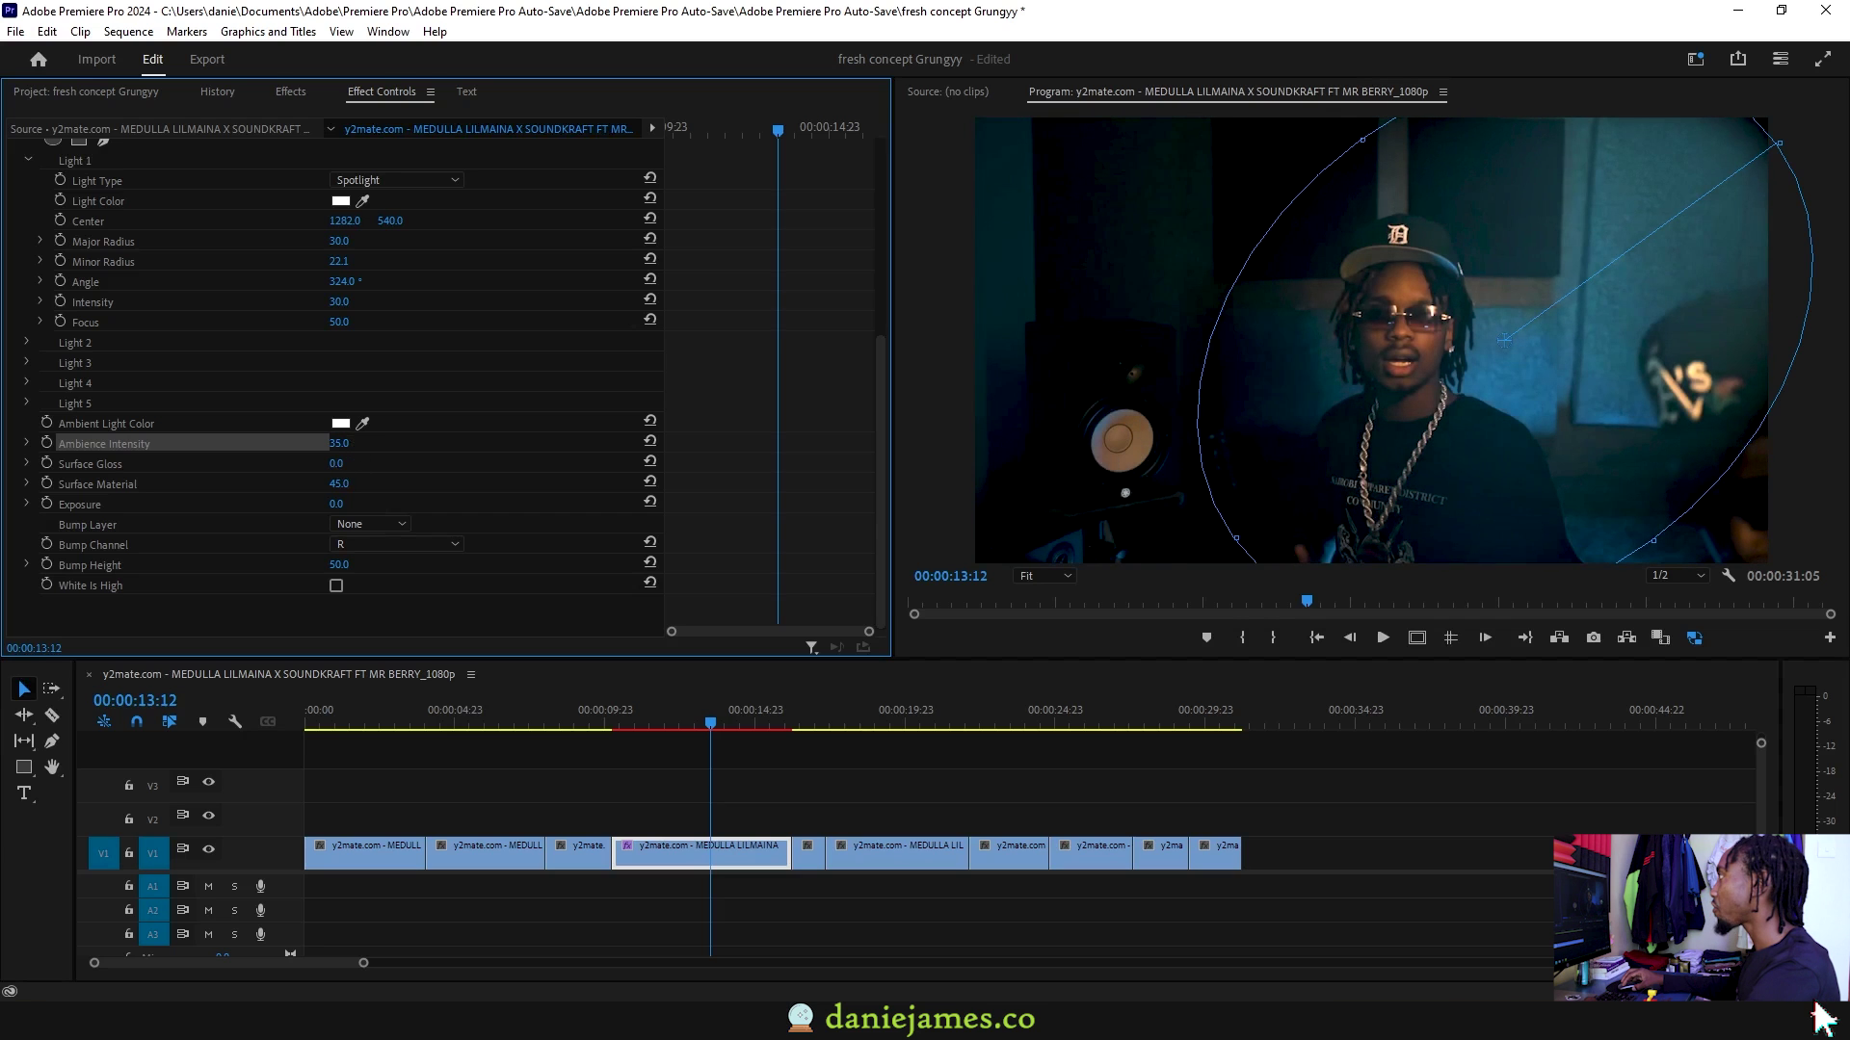
Try a Surface Gloss of -16 and return it to 0
left_click_drag(339, 464, 326, 463)
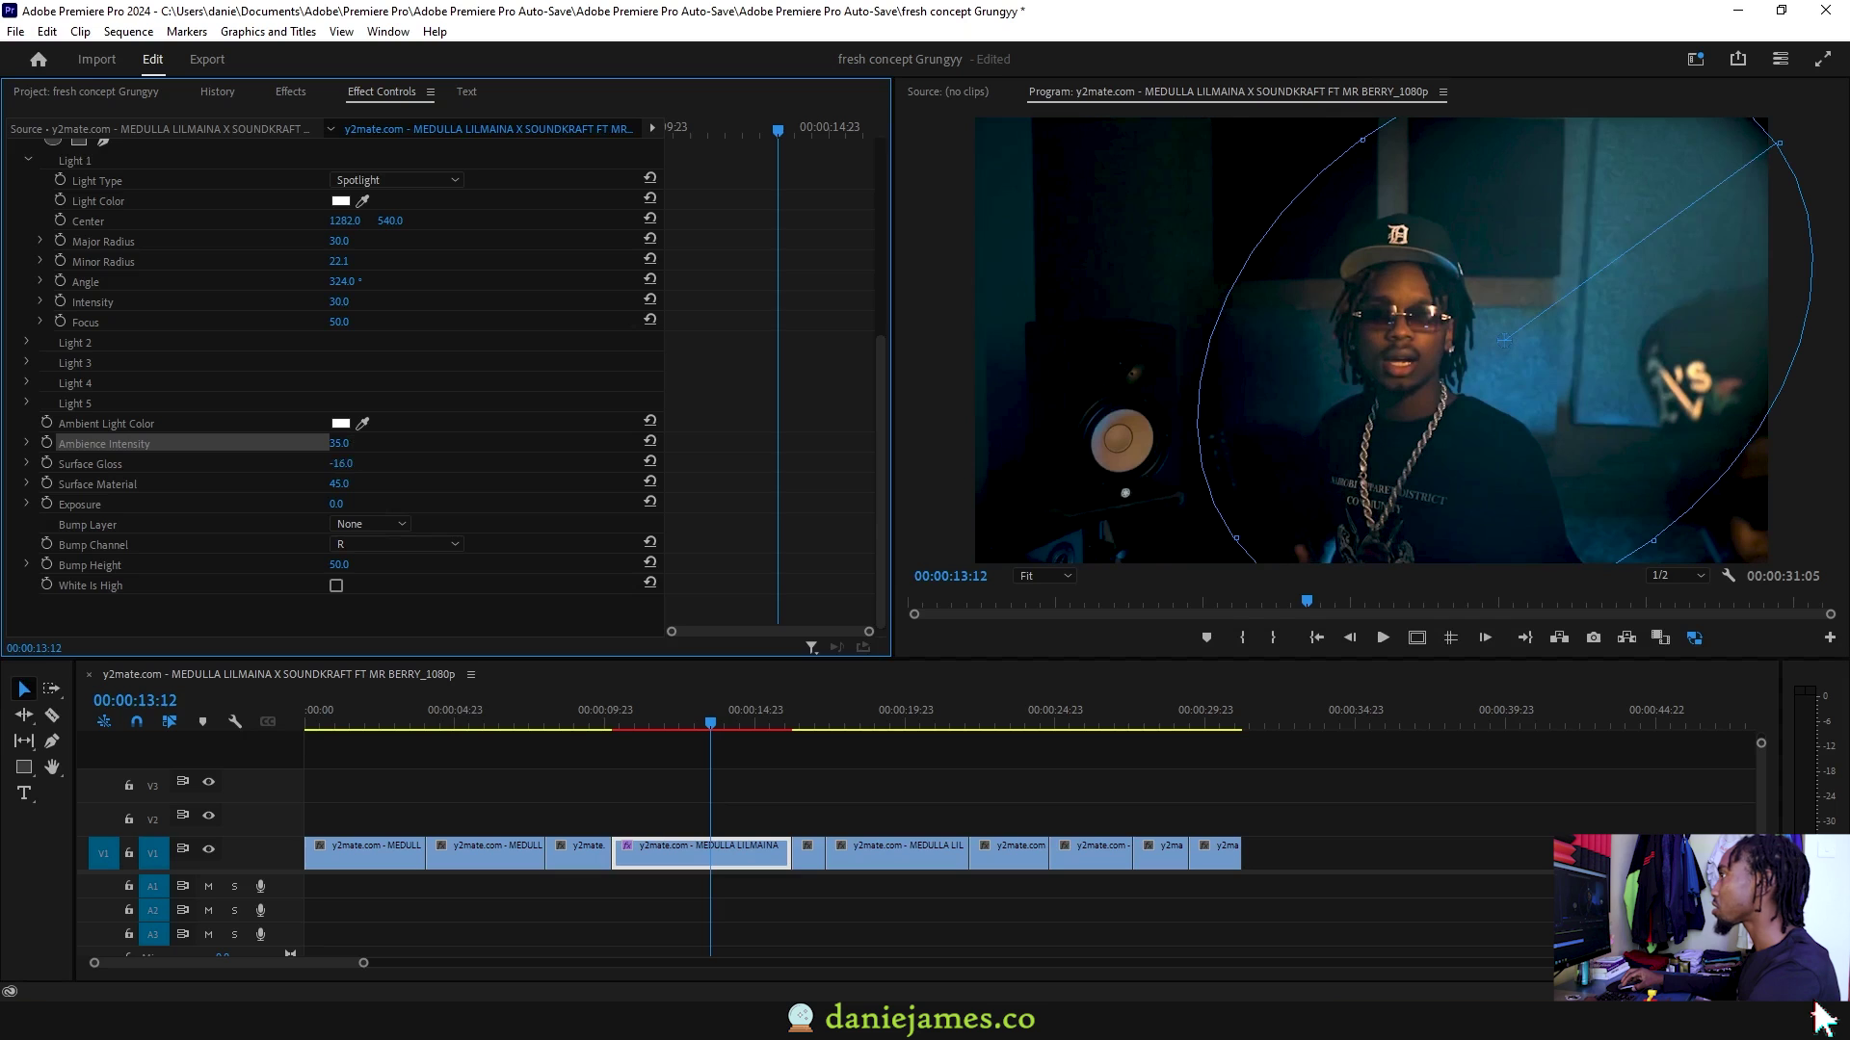
left_click_drag(326, 463, 339, 464)
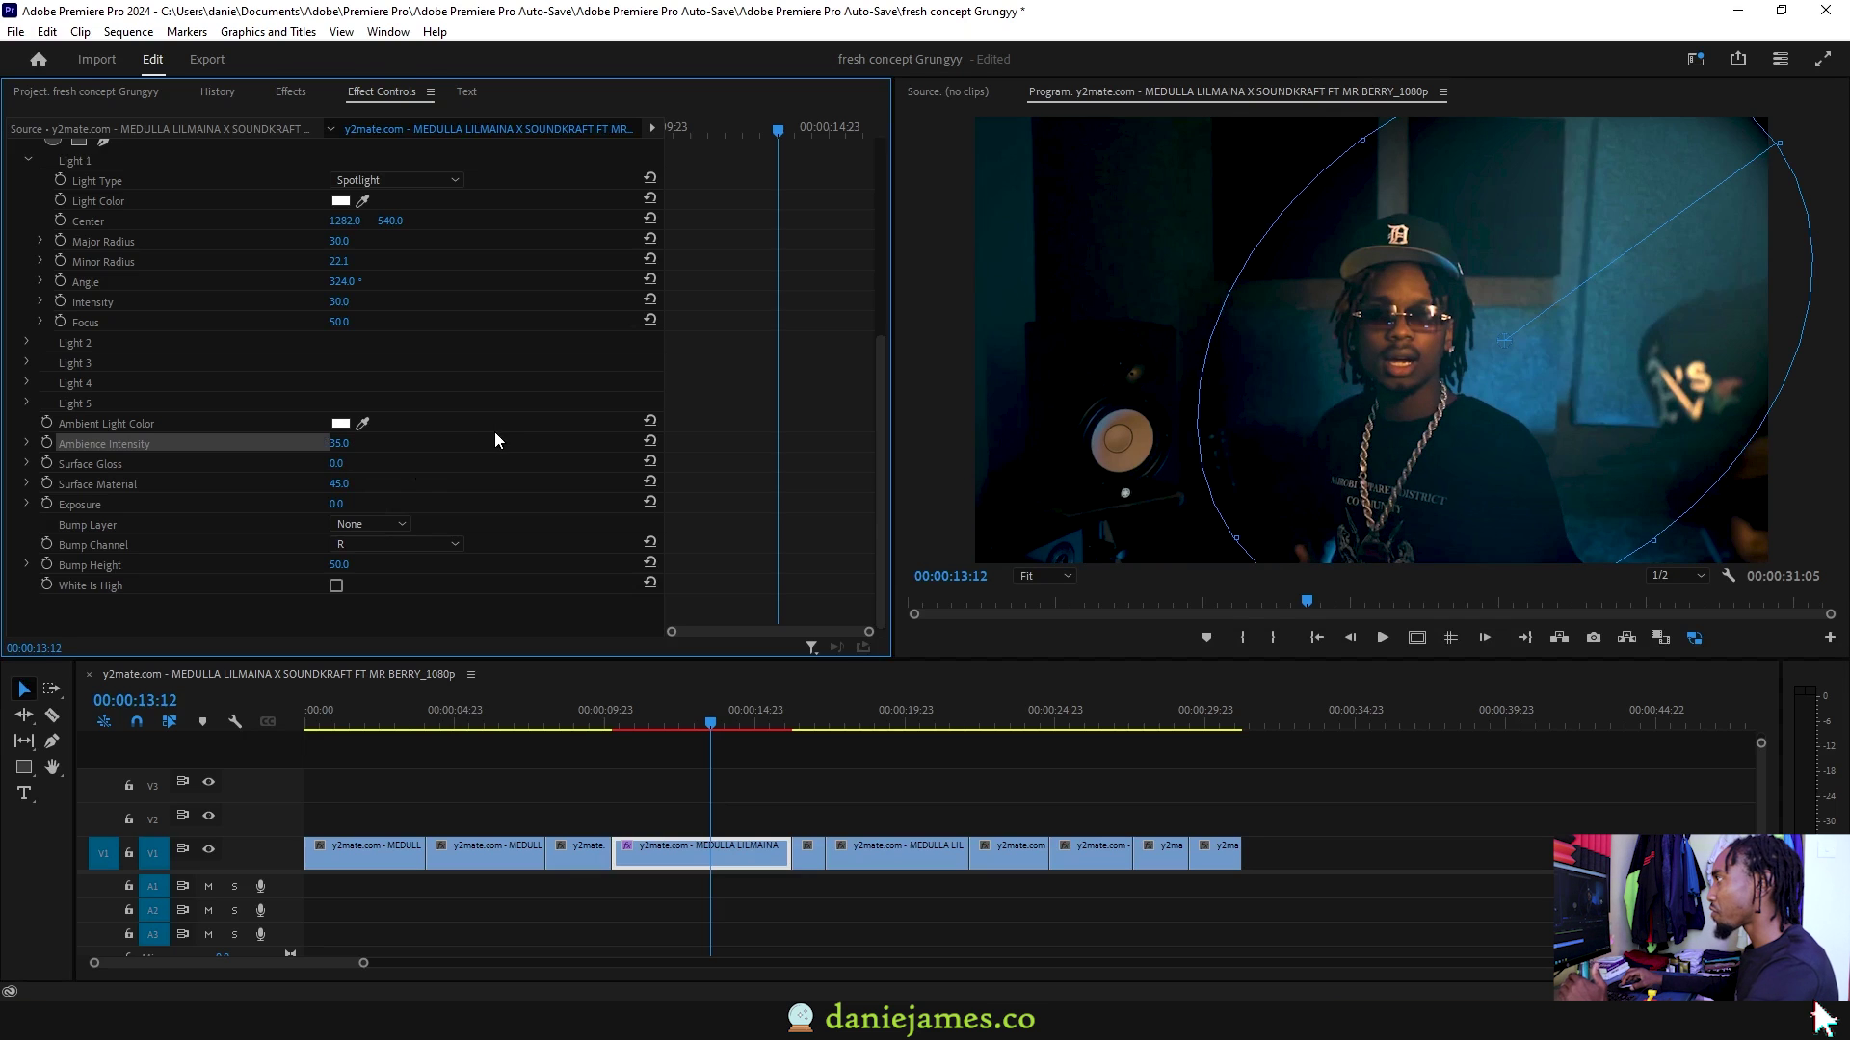
Set the Surface Material of Lighting Effects to 19
mouse_move(876, 471)
left_mouse_down()
mouse_move(878, 447)
mouse_move(883, 476)
left_mouse_up()
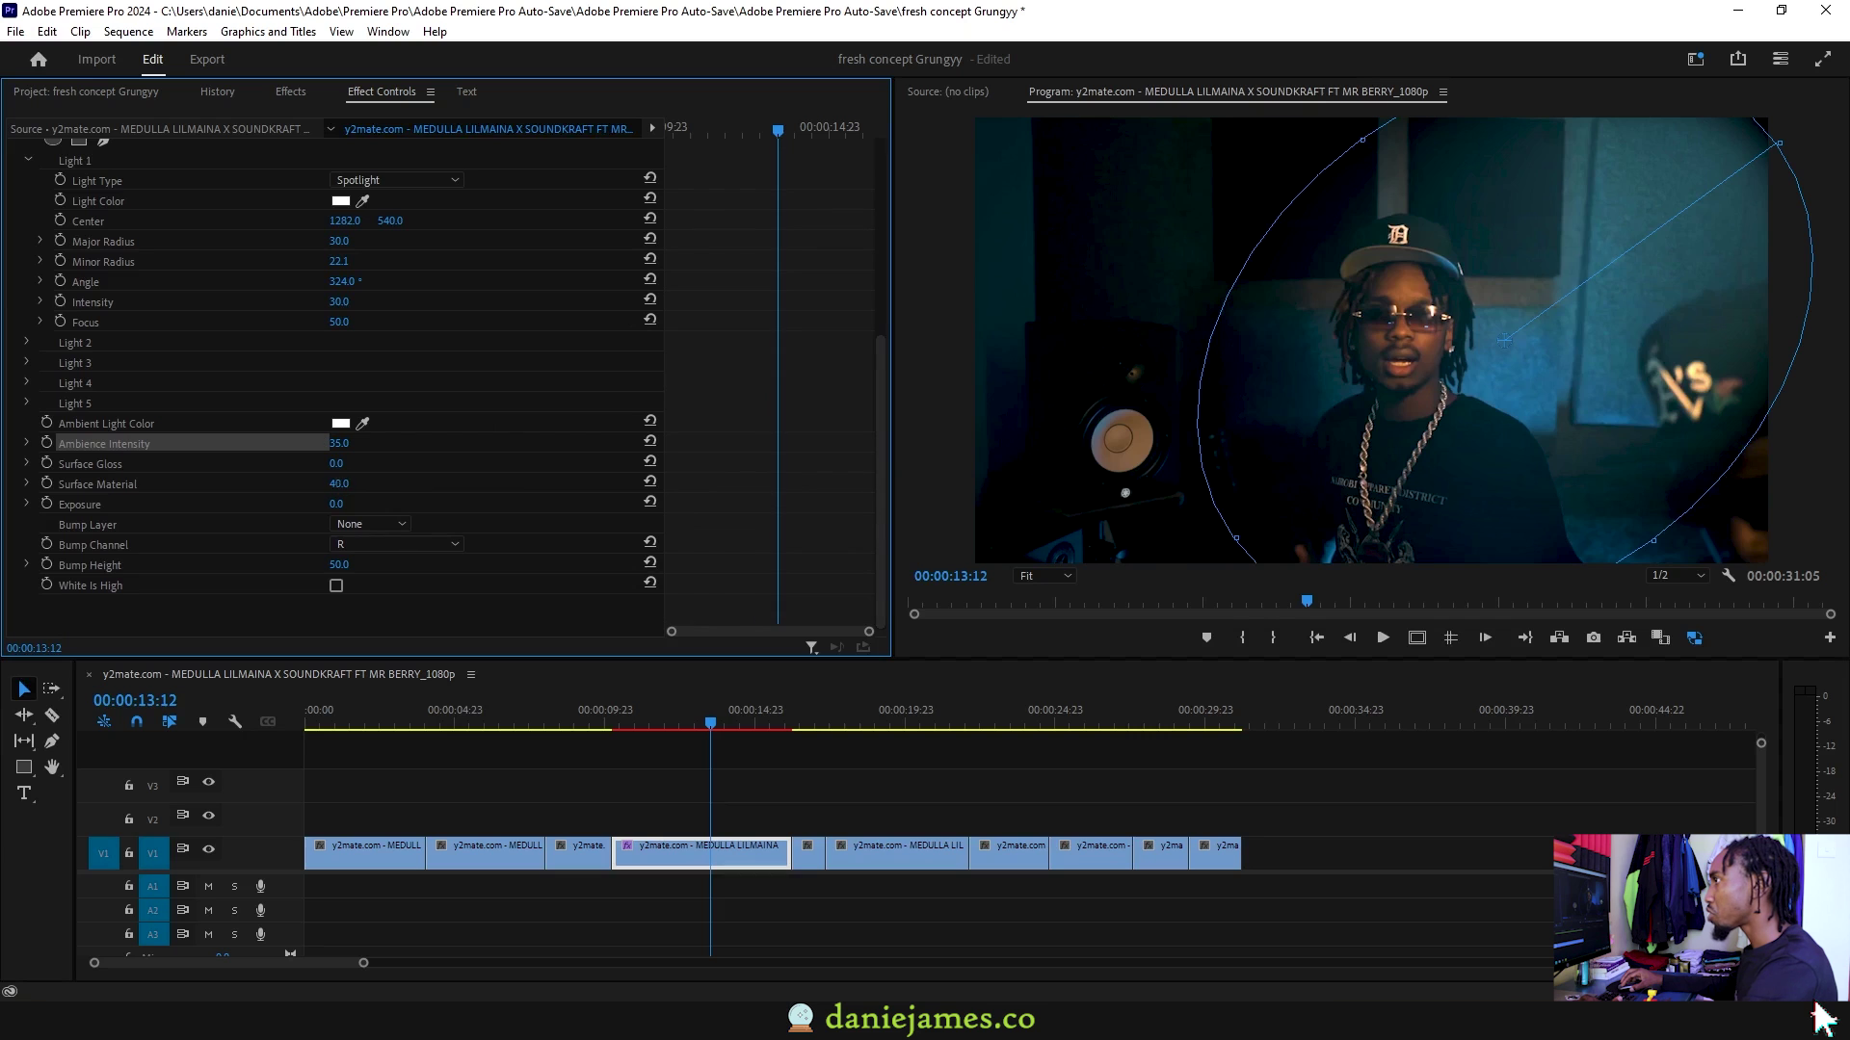
left_click_drag(340, 484, 444, 484)
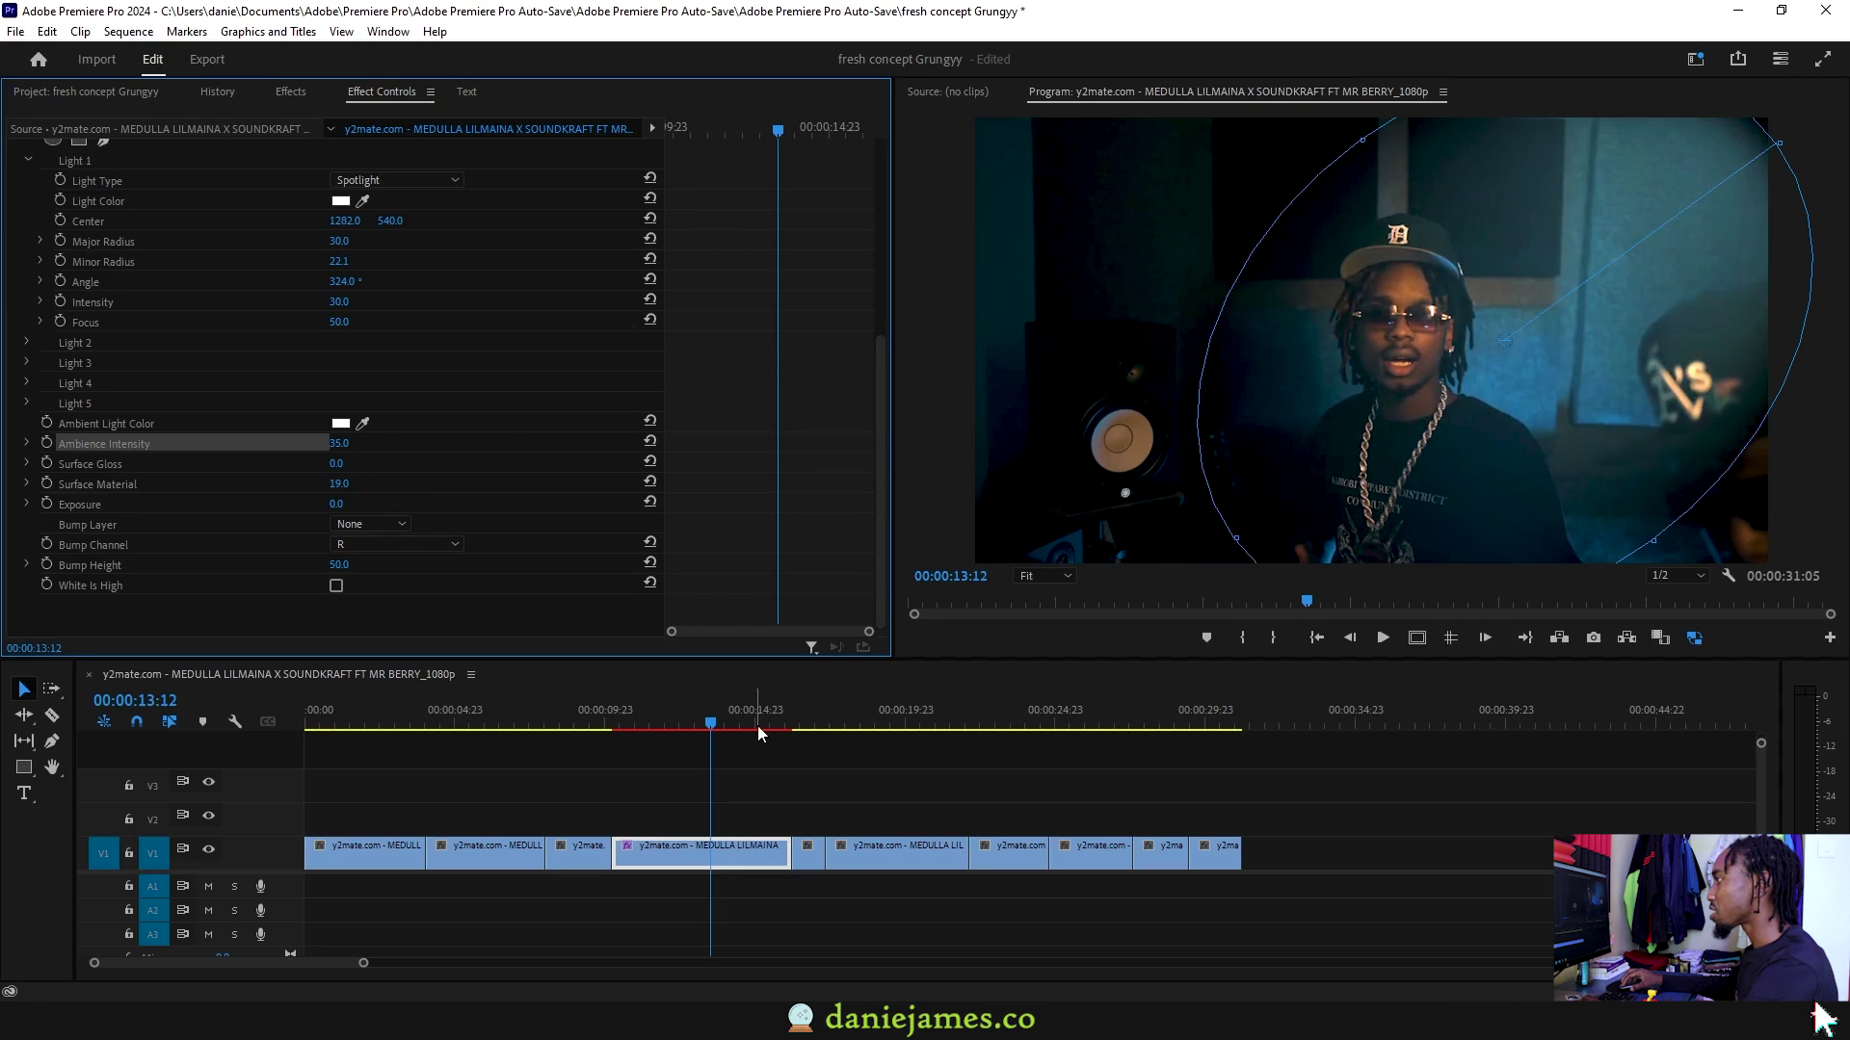
Scrub the playhead through the relit clip with it deselected to review the lighting between about 00:00:12:13 and 00:00:13:20
left_click_drag(757, 725, 698, 736)
scroll(788, 464, "up", 4)
scroll(788, 470, "up", 2)
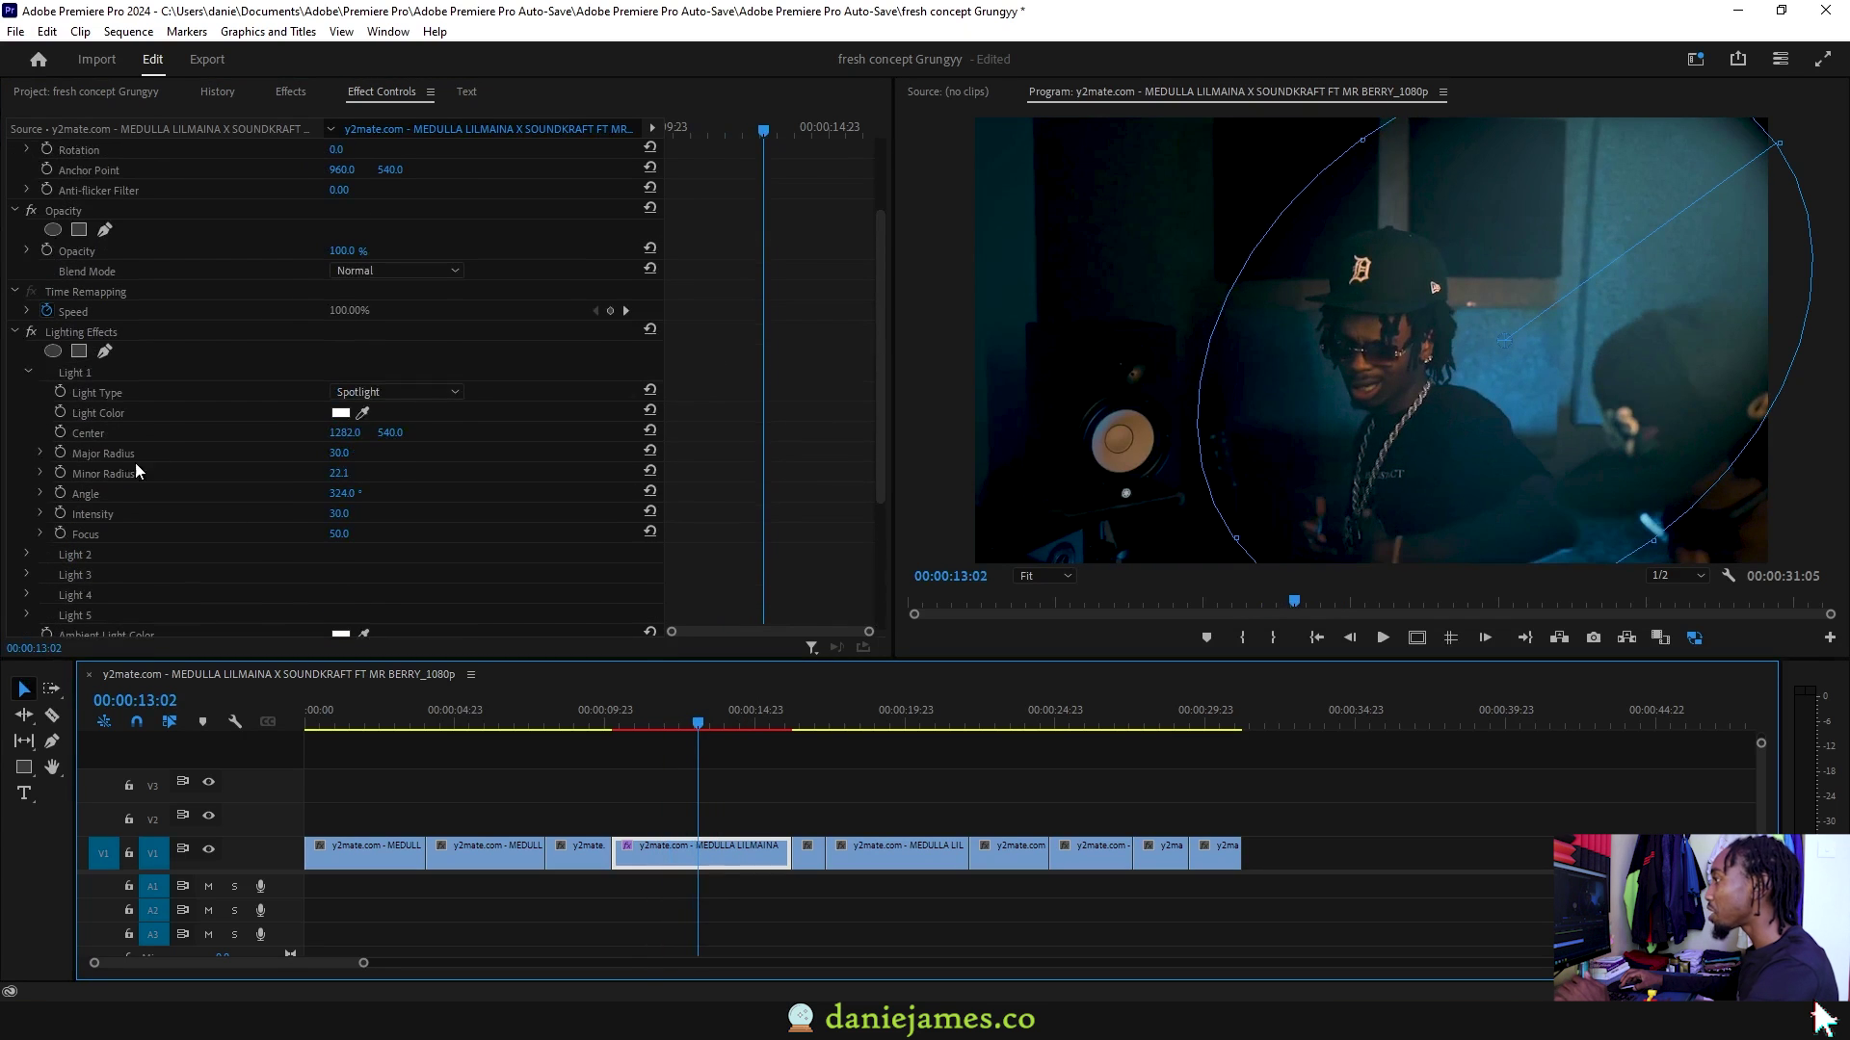
mouse_move(679, 725)
left_mouse_down()
mouse_move(648, 732)
mouse_move(681, 732)
left_mouse_up()
left_click(865, 786)
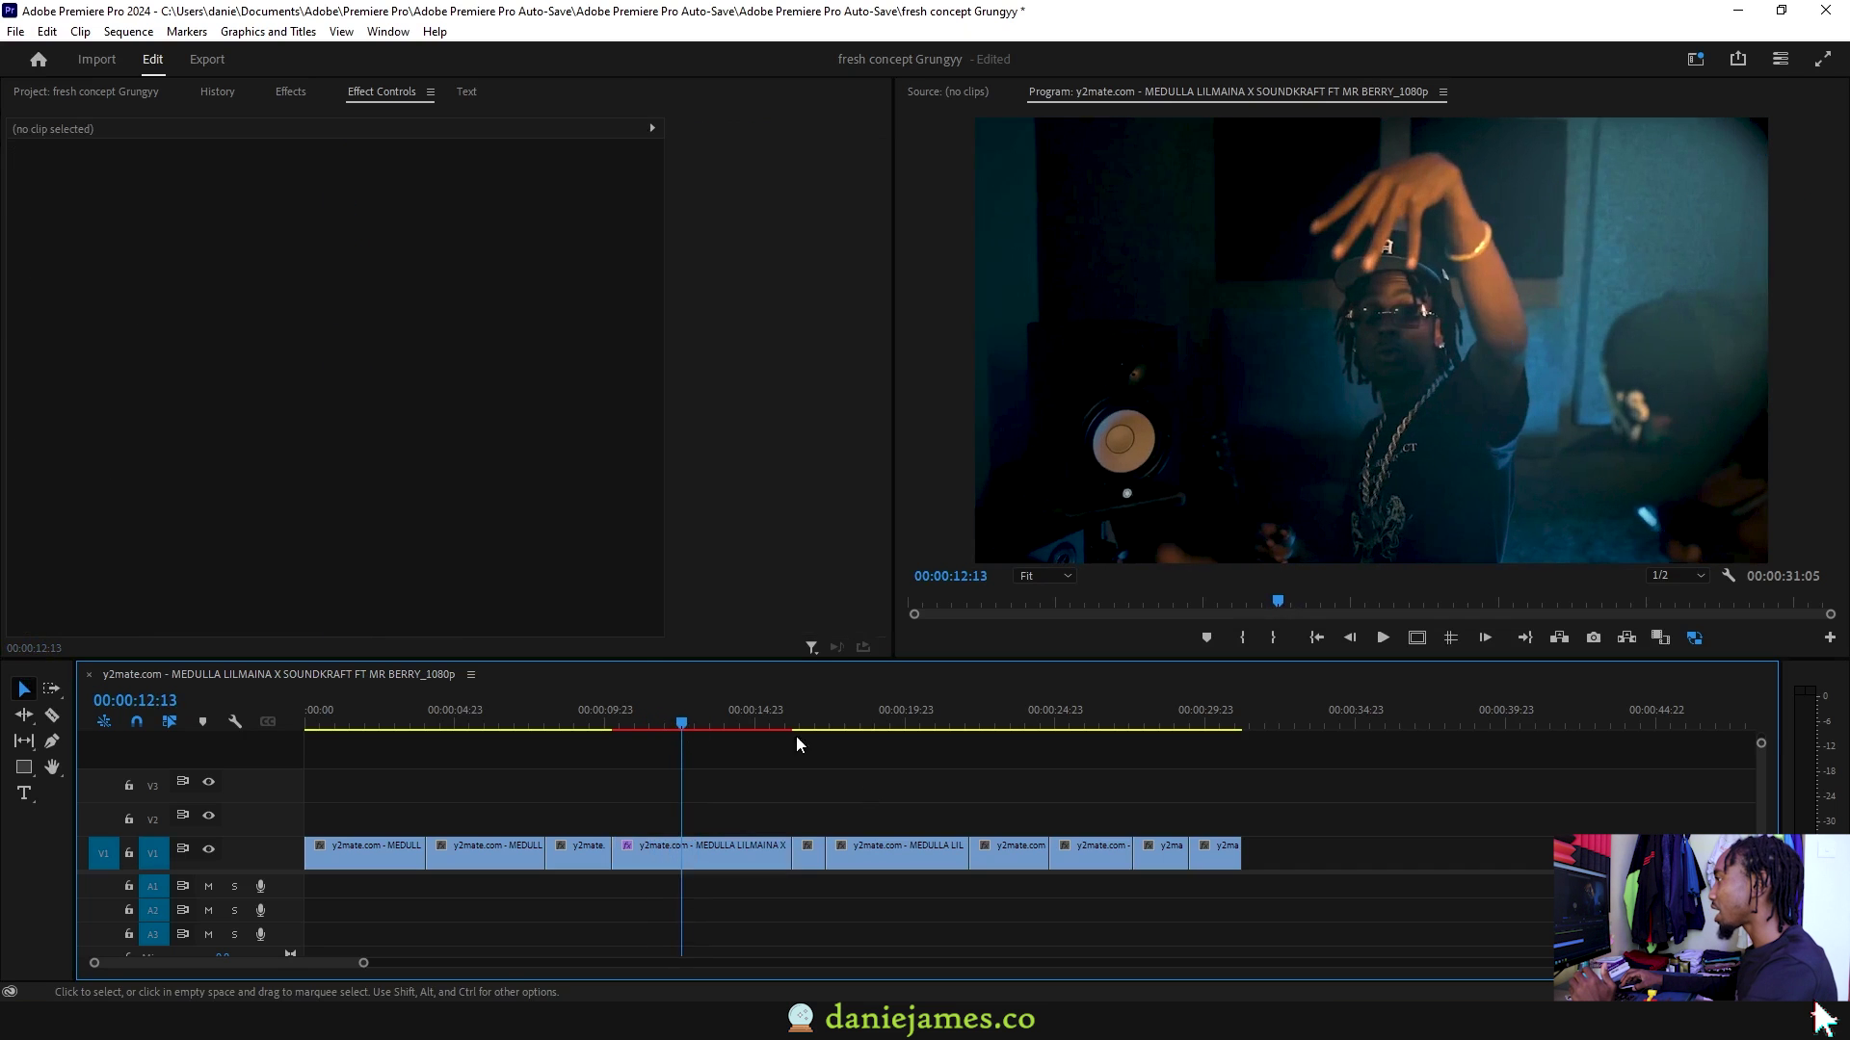
mouse_move(713, 719)
left_mouse_down()
mouse_move(744, 725)
mouse_move(720, 719)
left_mouse_up()
Search the effects for "flicker" and apply the Sapphire S_Flicker effect to the relit clip
left_click(292, 92)
left_click(146, 117)
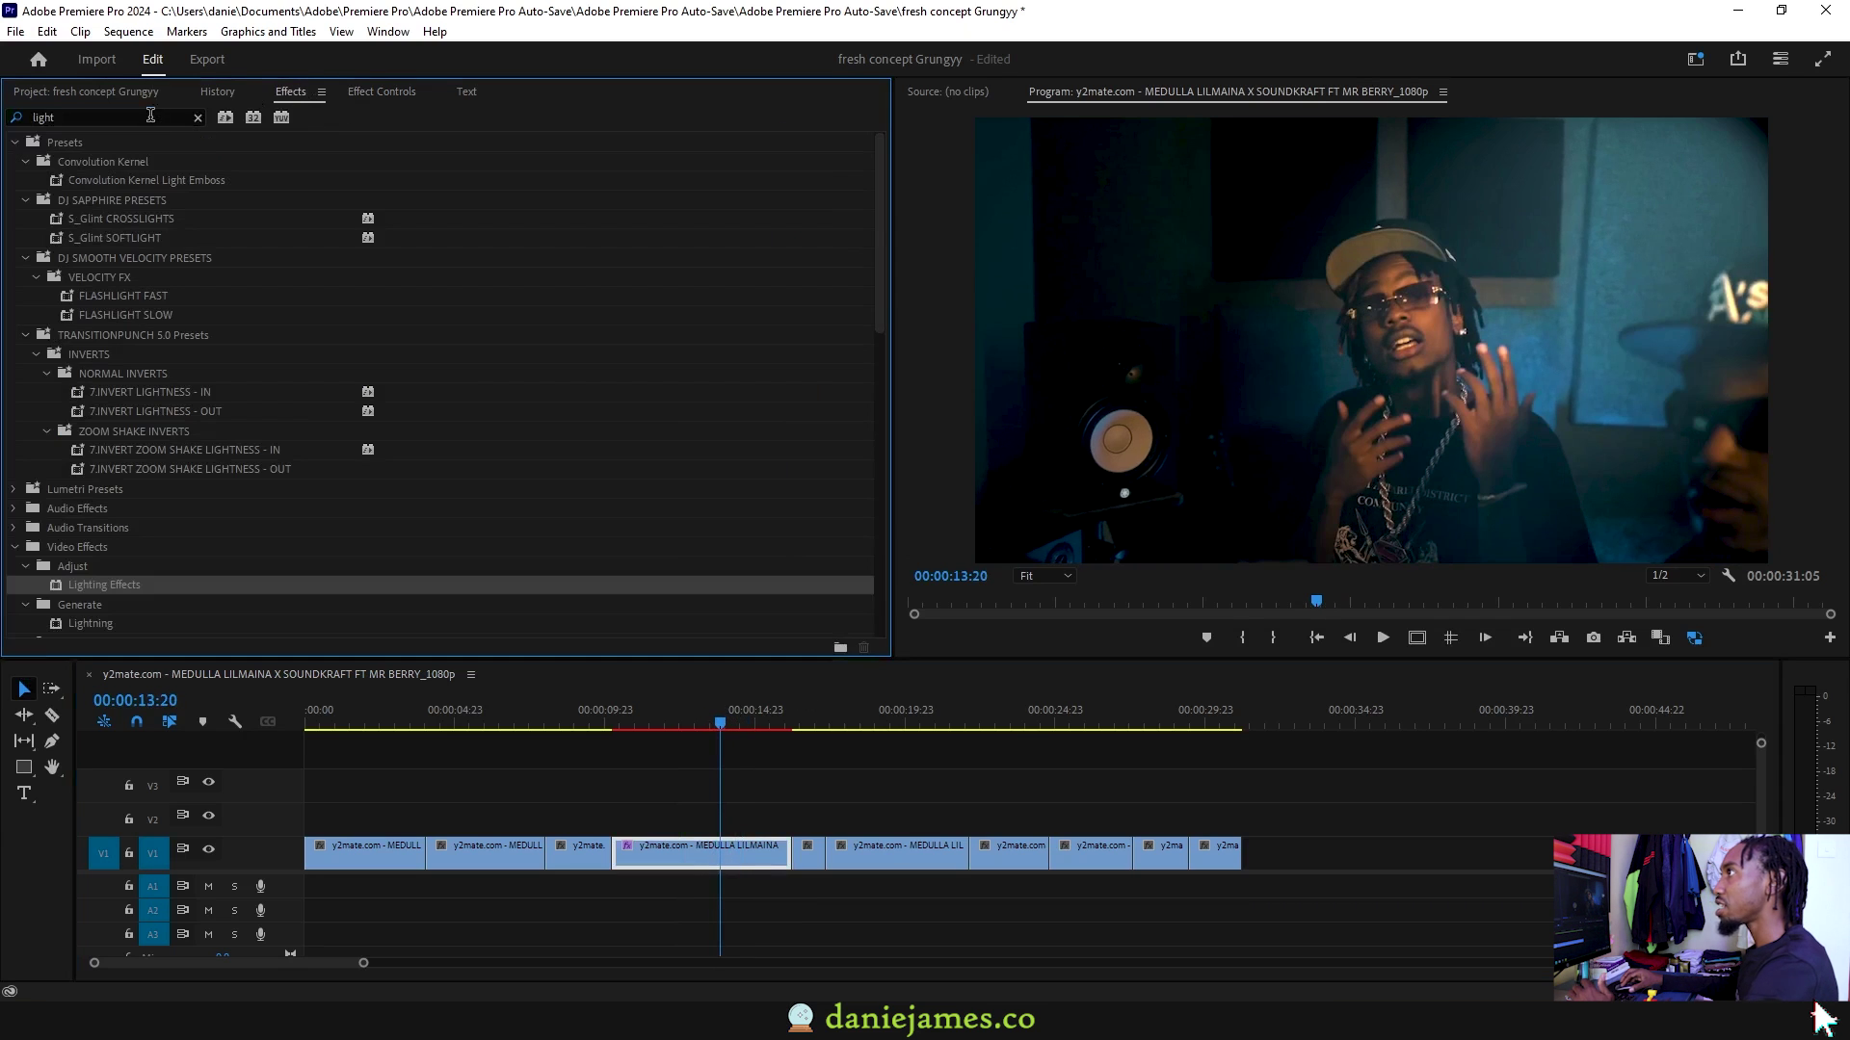
type("flicker")
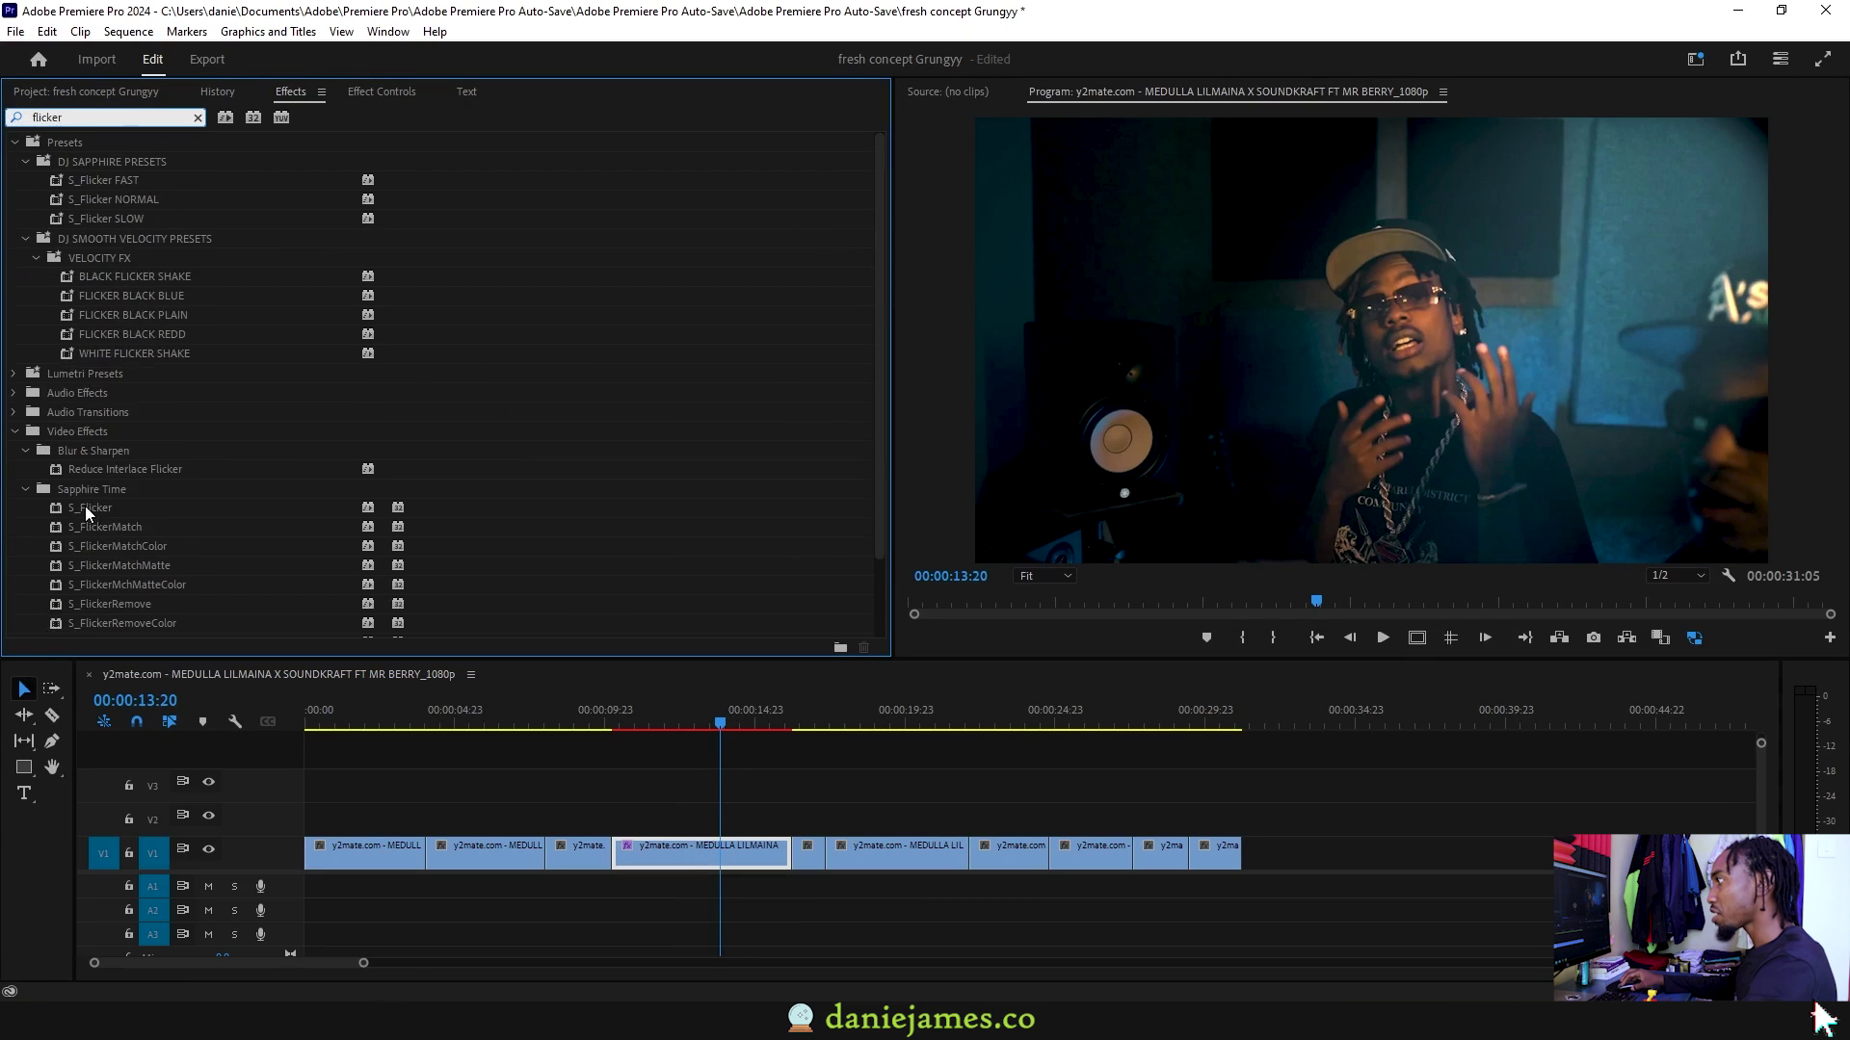
left_click_drag(85, 507, 674, 848)
Set the Amplitude of S_Flicker to 1.3 and scrub the clip to check the flicker
left_click_drag(681, 719, 708, 719)
scroll(588, 429, "down", 4)
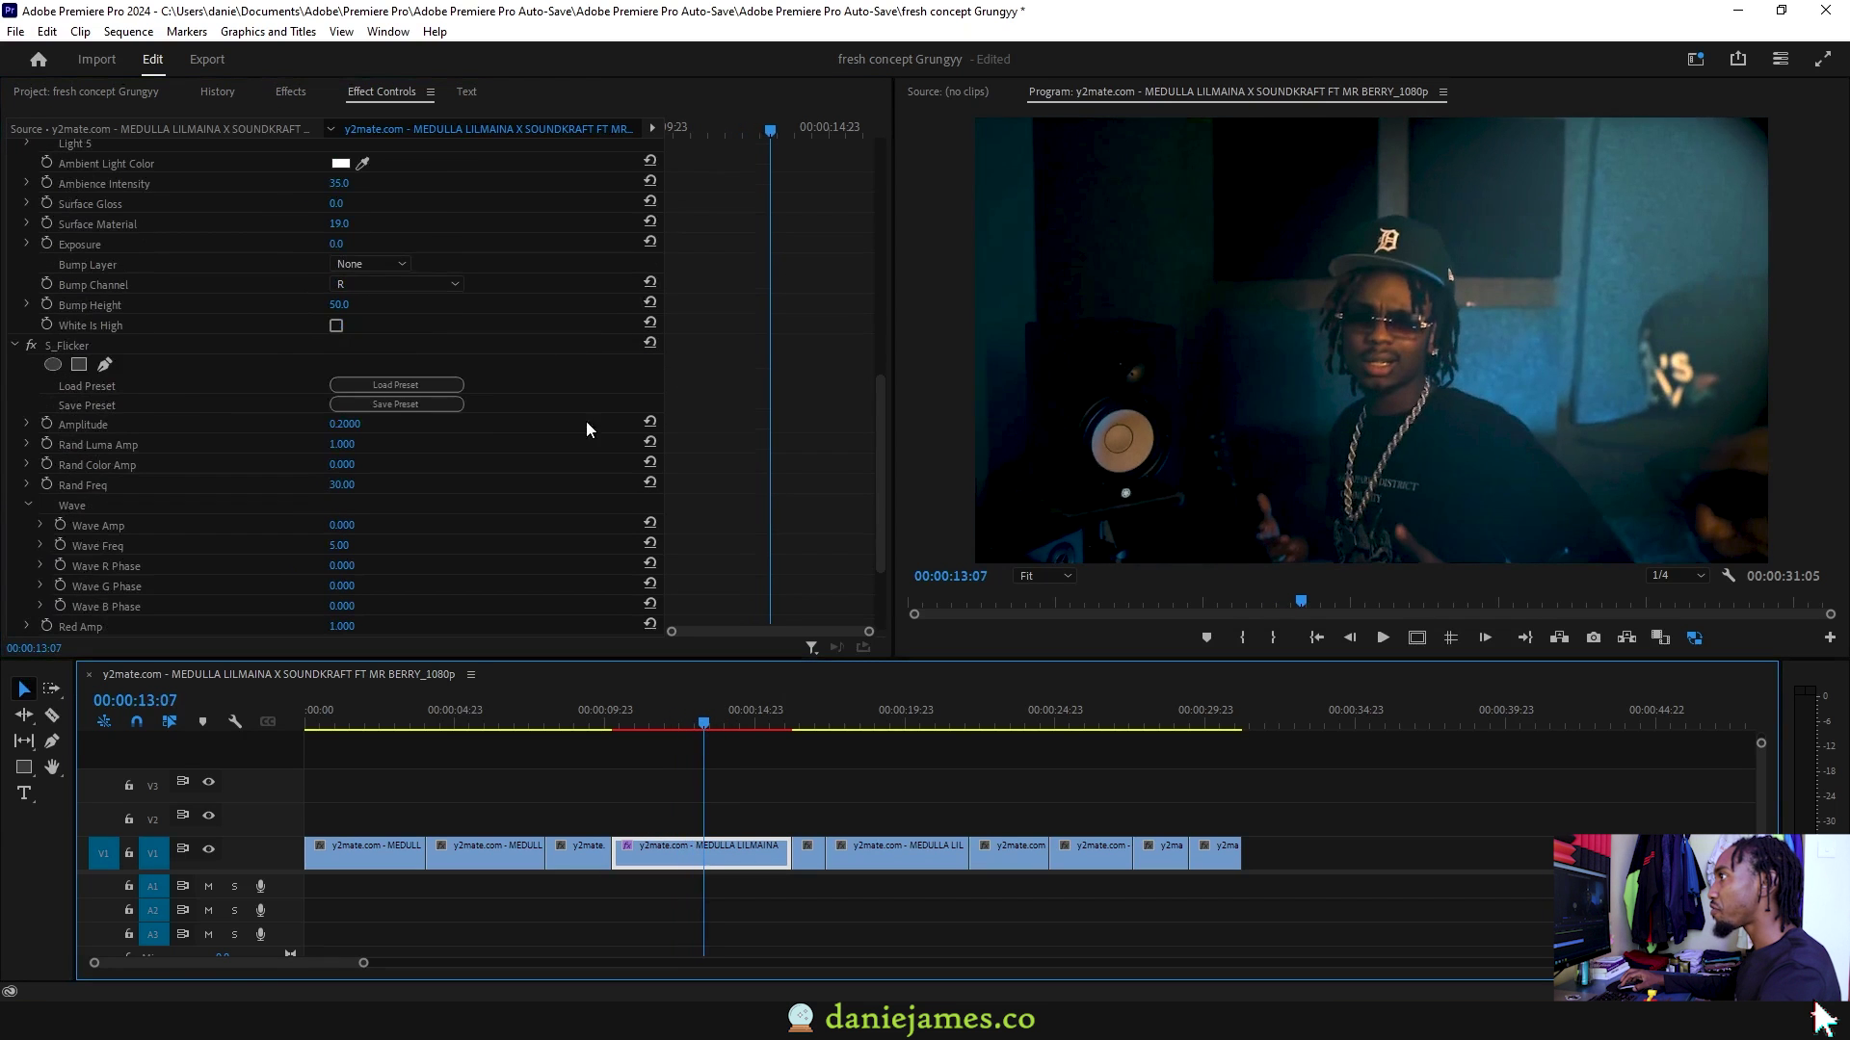
left_click(178, 424)
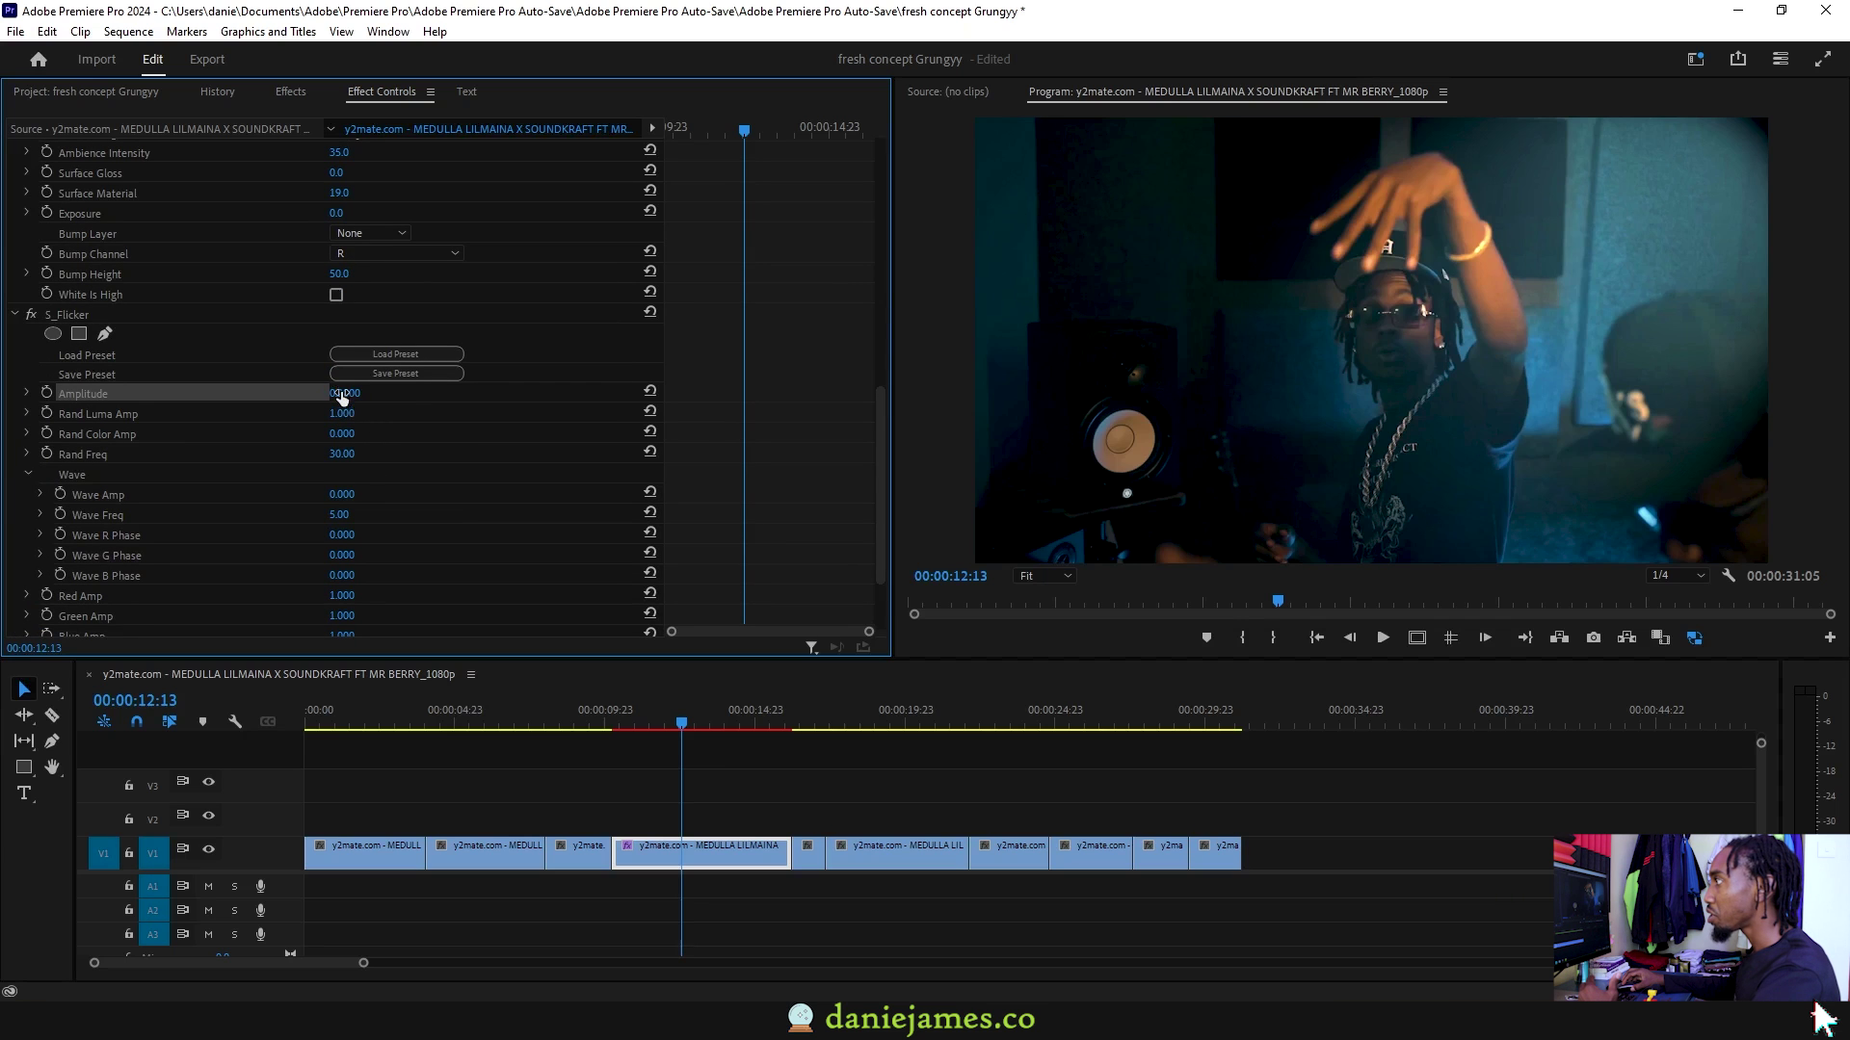
left_click_drag(699, 715, 715, 714)
left_click_drag(345, 393, 359, 393)
mouse_move(702, 725)
left_mouse_down()
mouse_move(766, 727)
mouse_move(725, 725)
left_mouse_up()
Set the Rand Freq of S_Flicker to 18 and scrub the clip back to 00:00:12:19
left_click(176, 454)
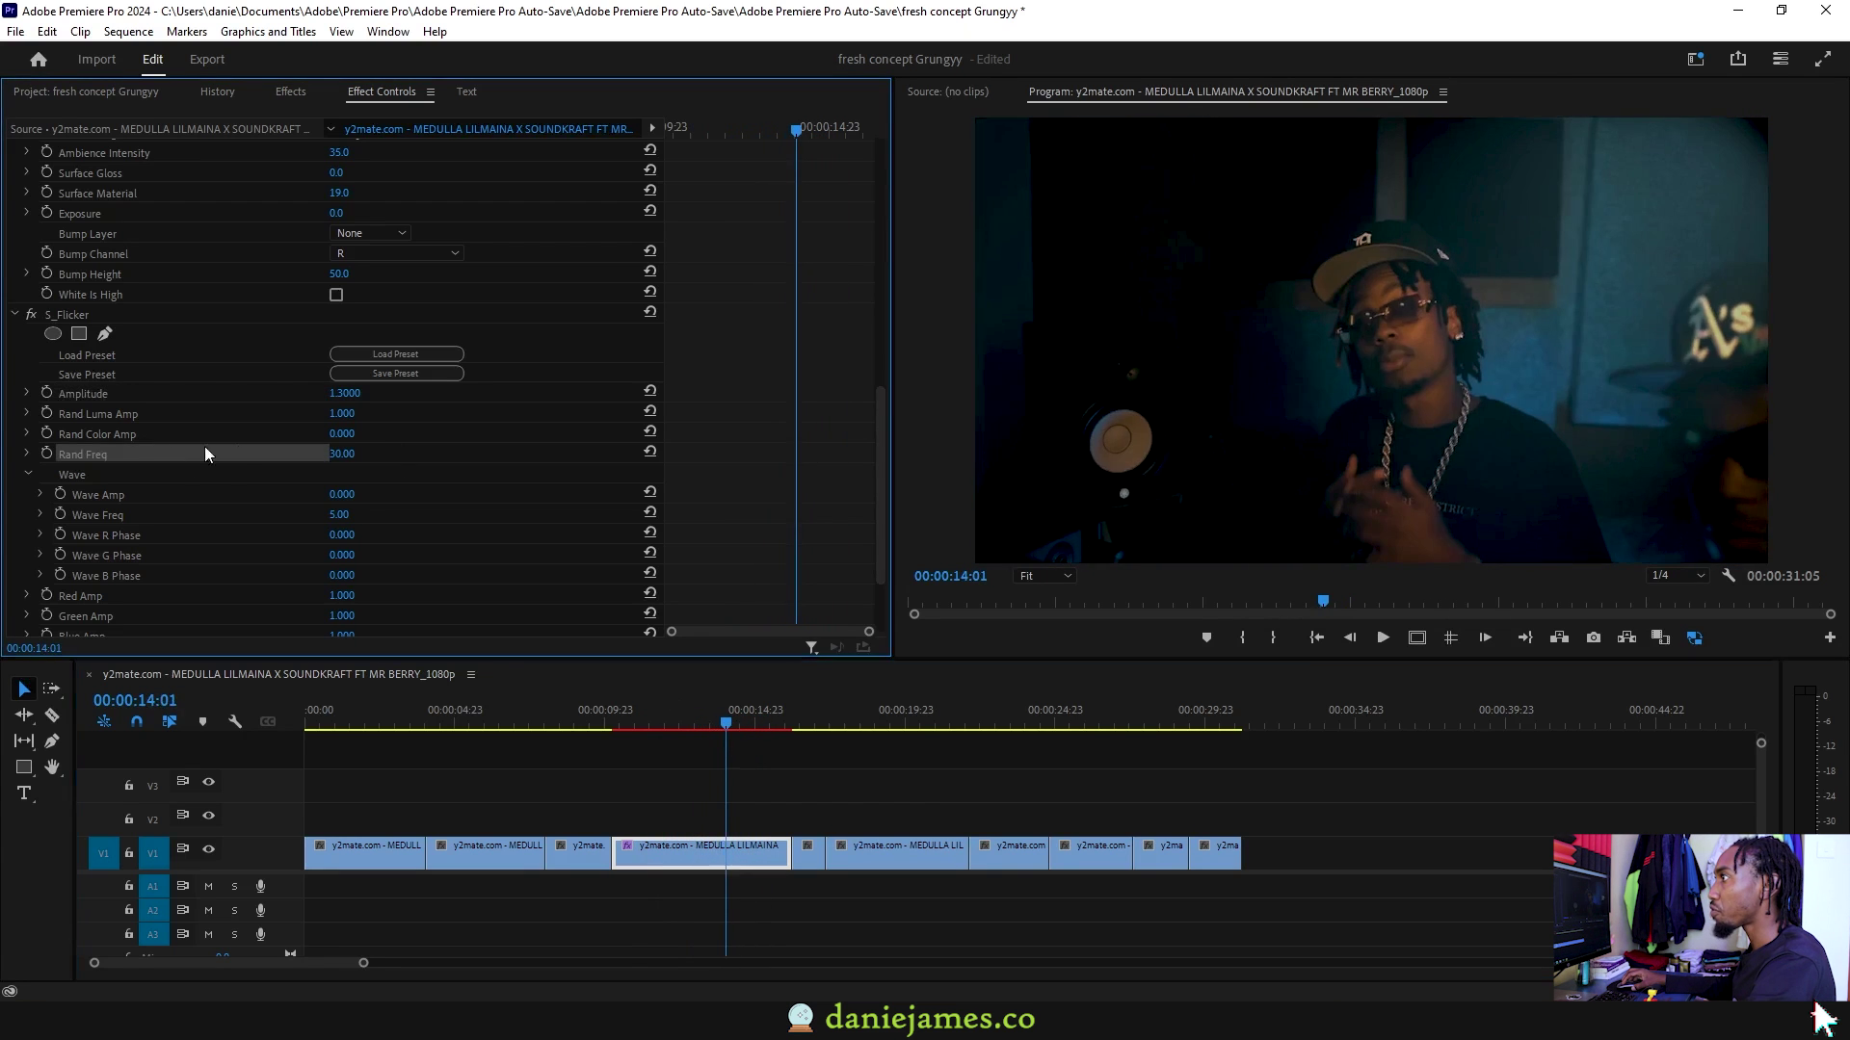
left_click_drag(340, 458, 328, 458)
mouse_move(653, 721)
left_mouse_down()
mouse_move(748, 717)
mouse_move(665, 730)
mouse_move(717, 731)
mouse_move(686, 736)
left_mouse_up()
scroll(747, 491, "down", 5)
scroll(291, 372, "up", 6)
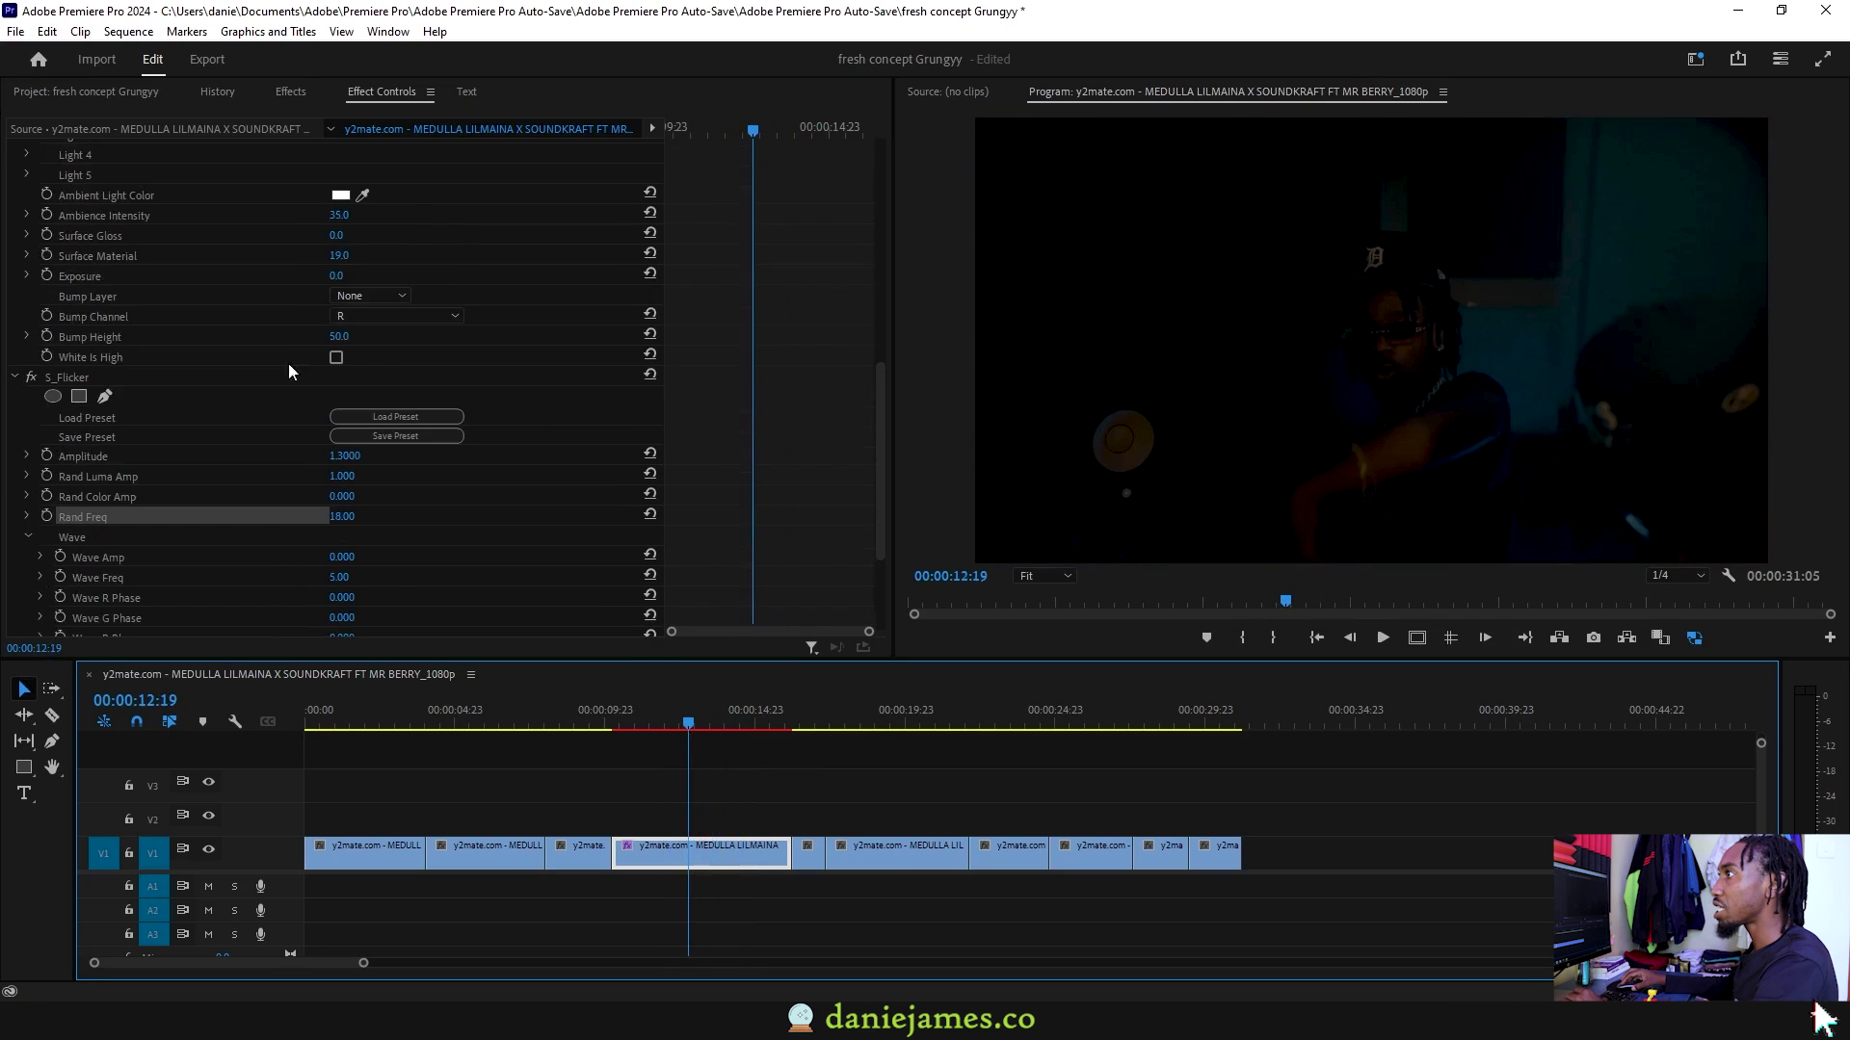
Disable S_Flicker and apply the BLACK FLICKER SHAKE preset to the relit clip
left_click(32, 378)
key("shift+7")
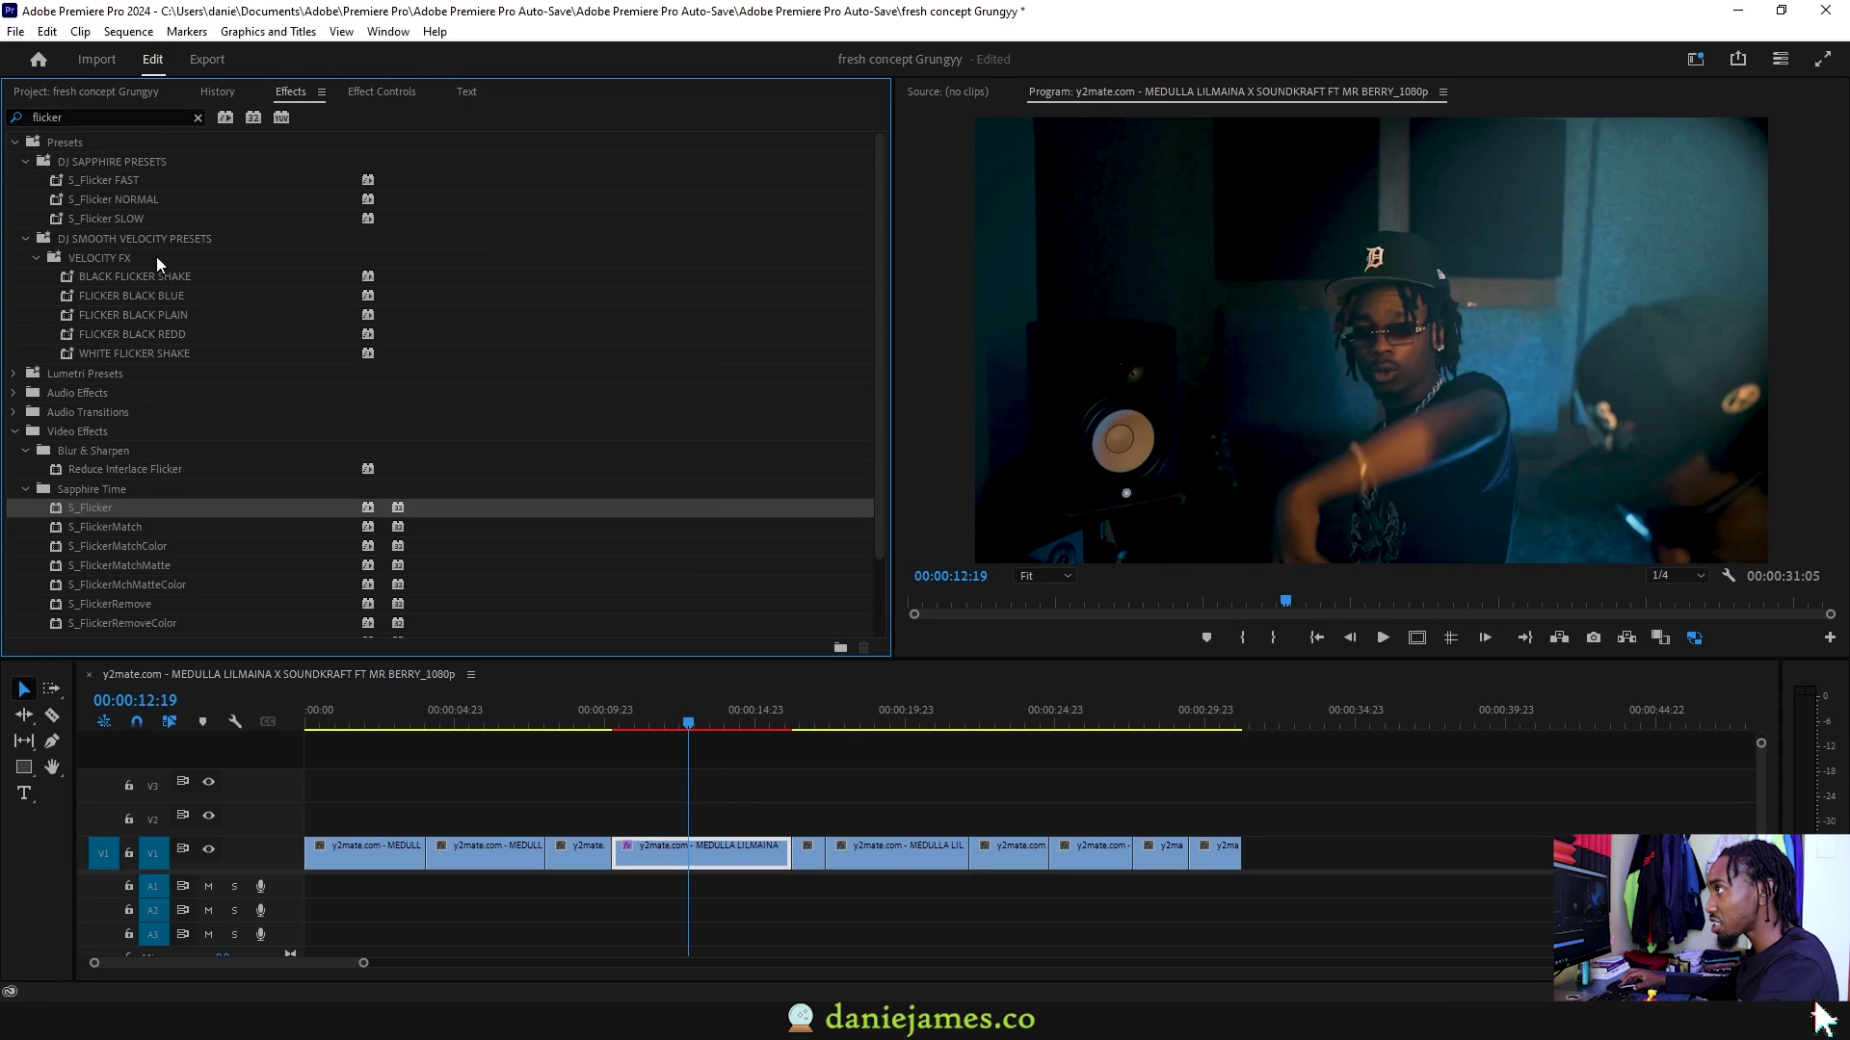
left_click(118, 260)
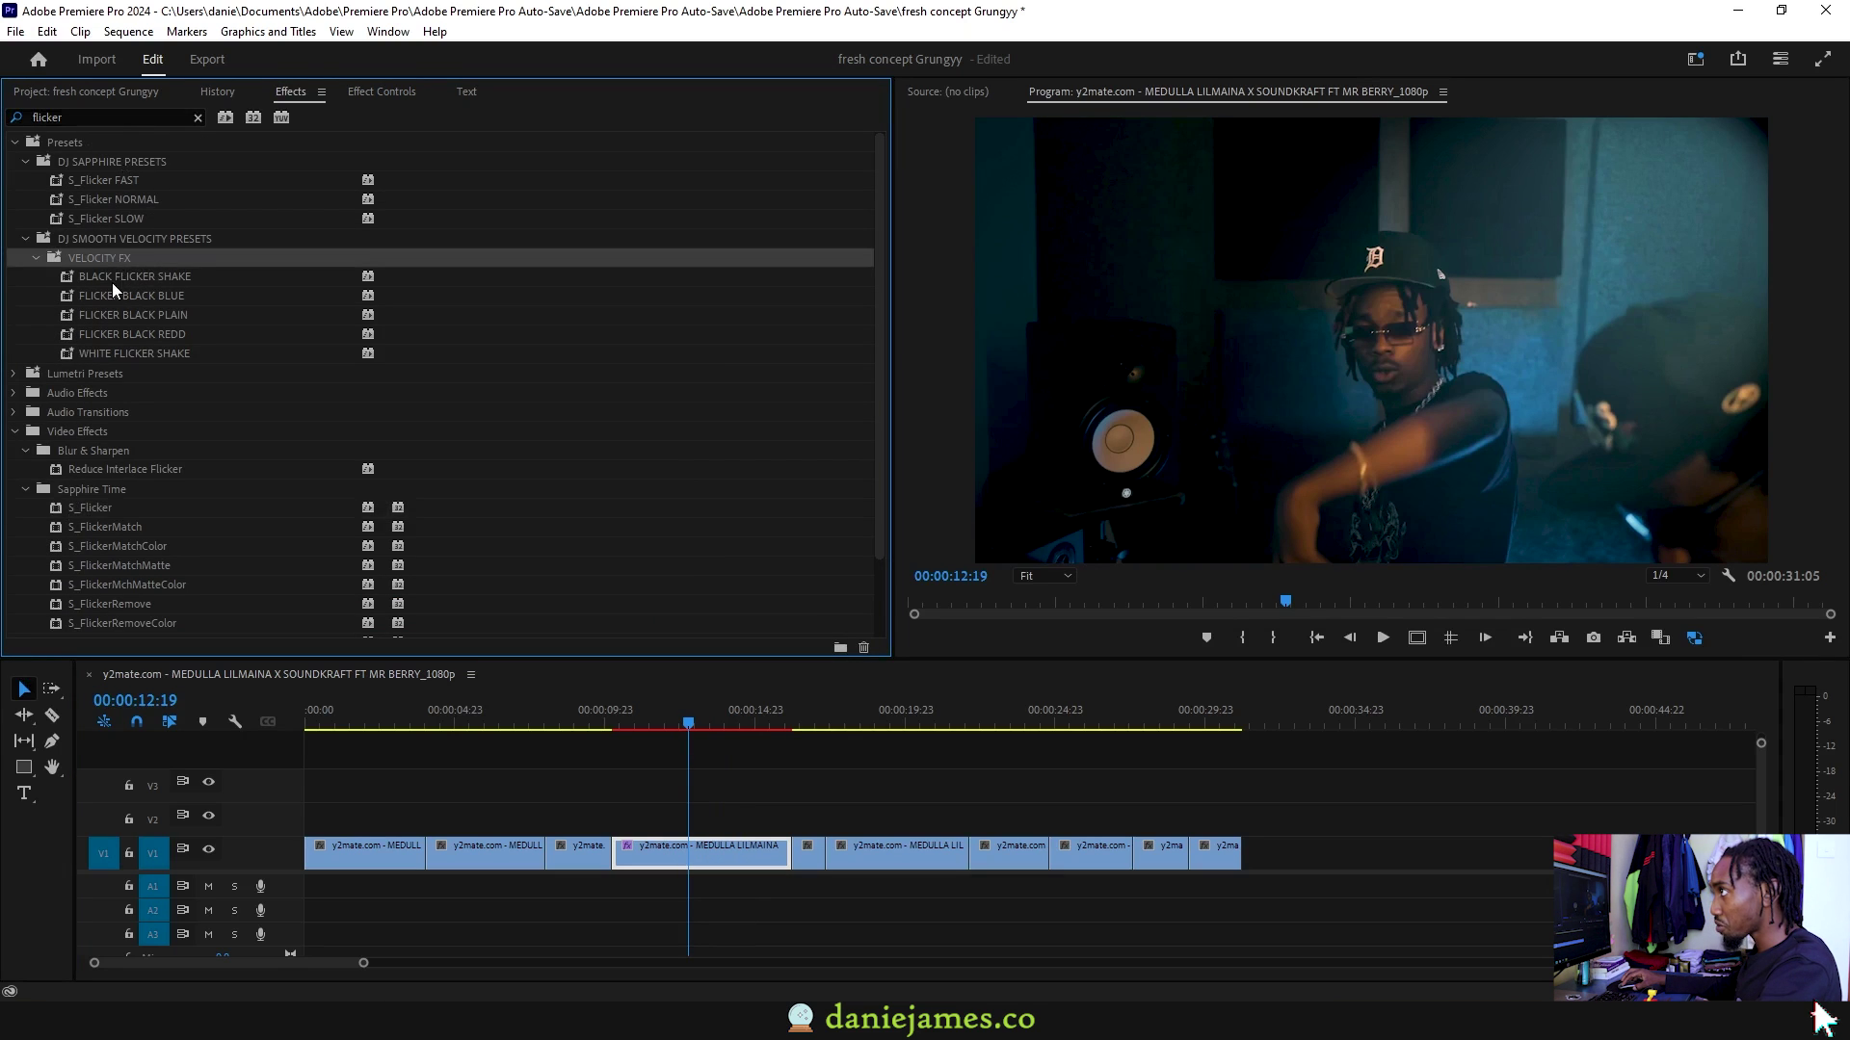
left_click_drag(112, 281, 659, 845)
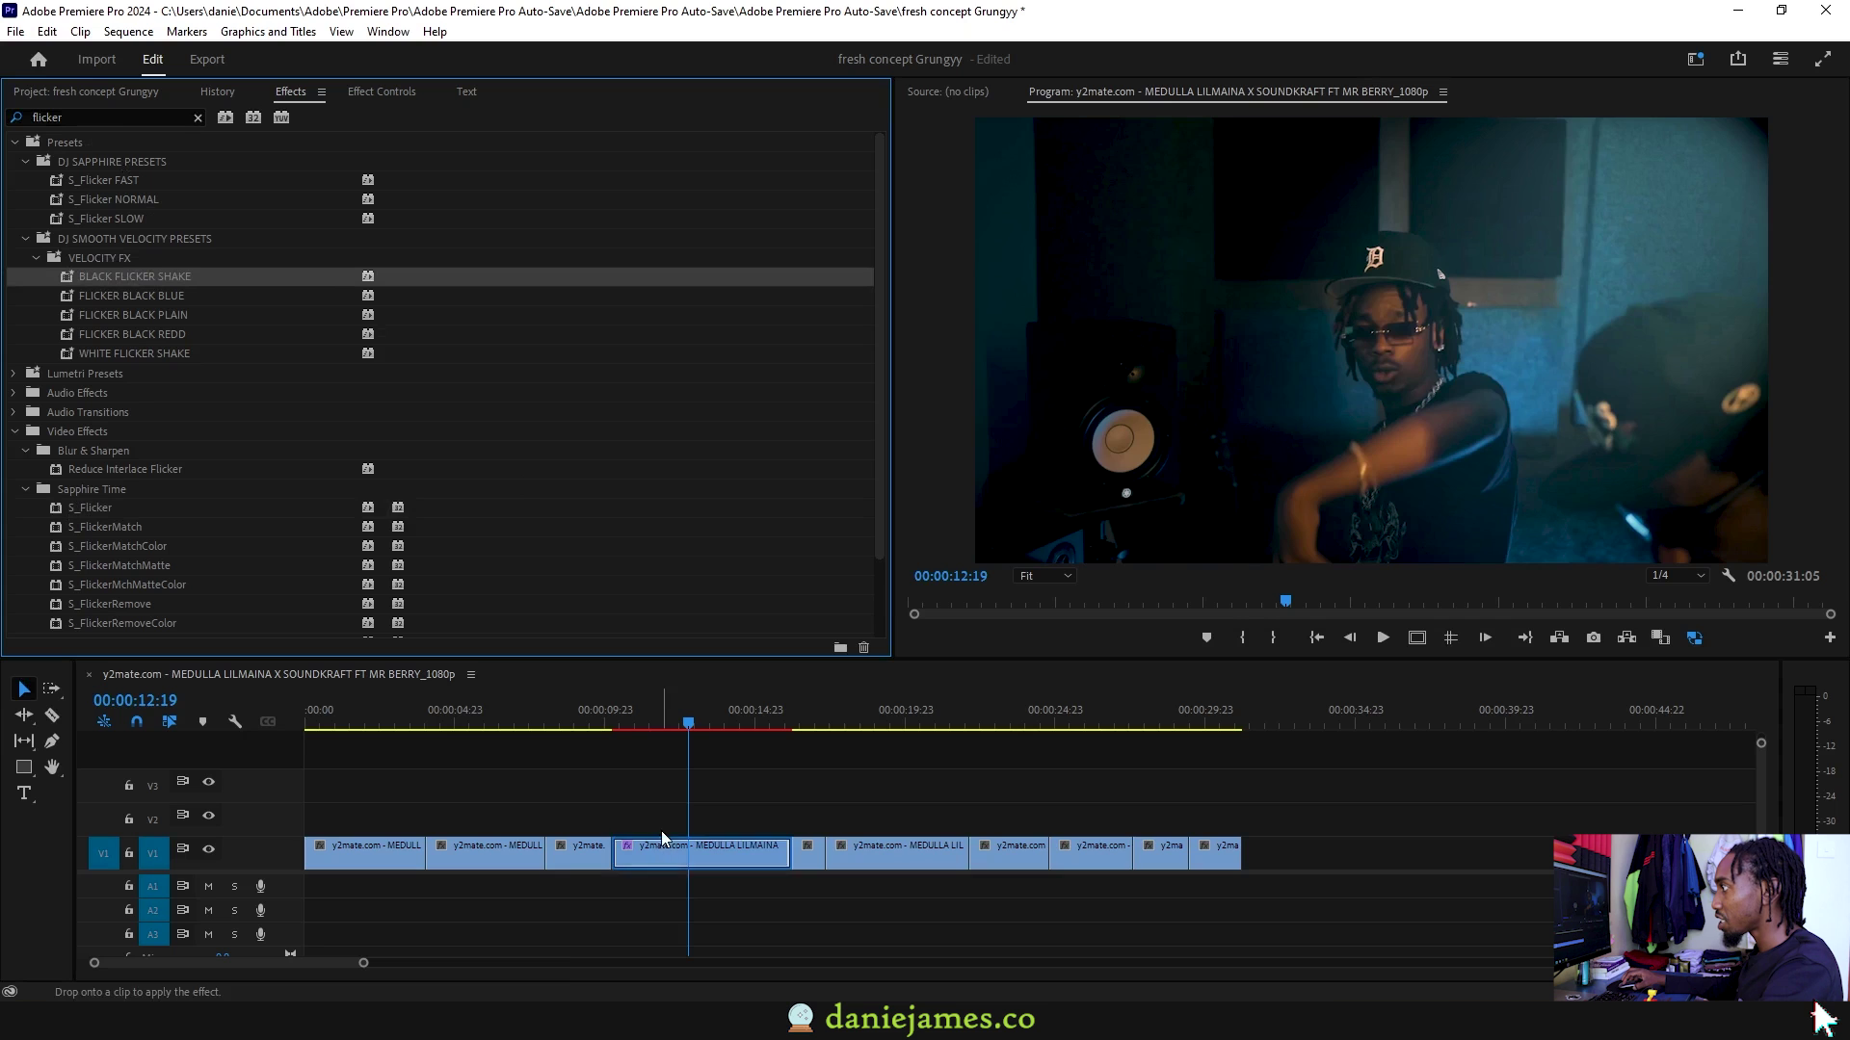
Play the clip from 00:00:10:14 to review the flicker shake, then return the playhead to 00:00:10:22
left_click(621, 721)
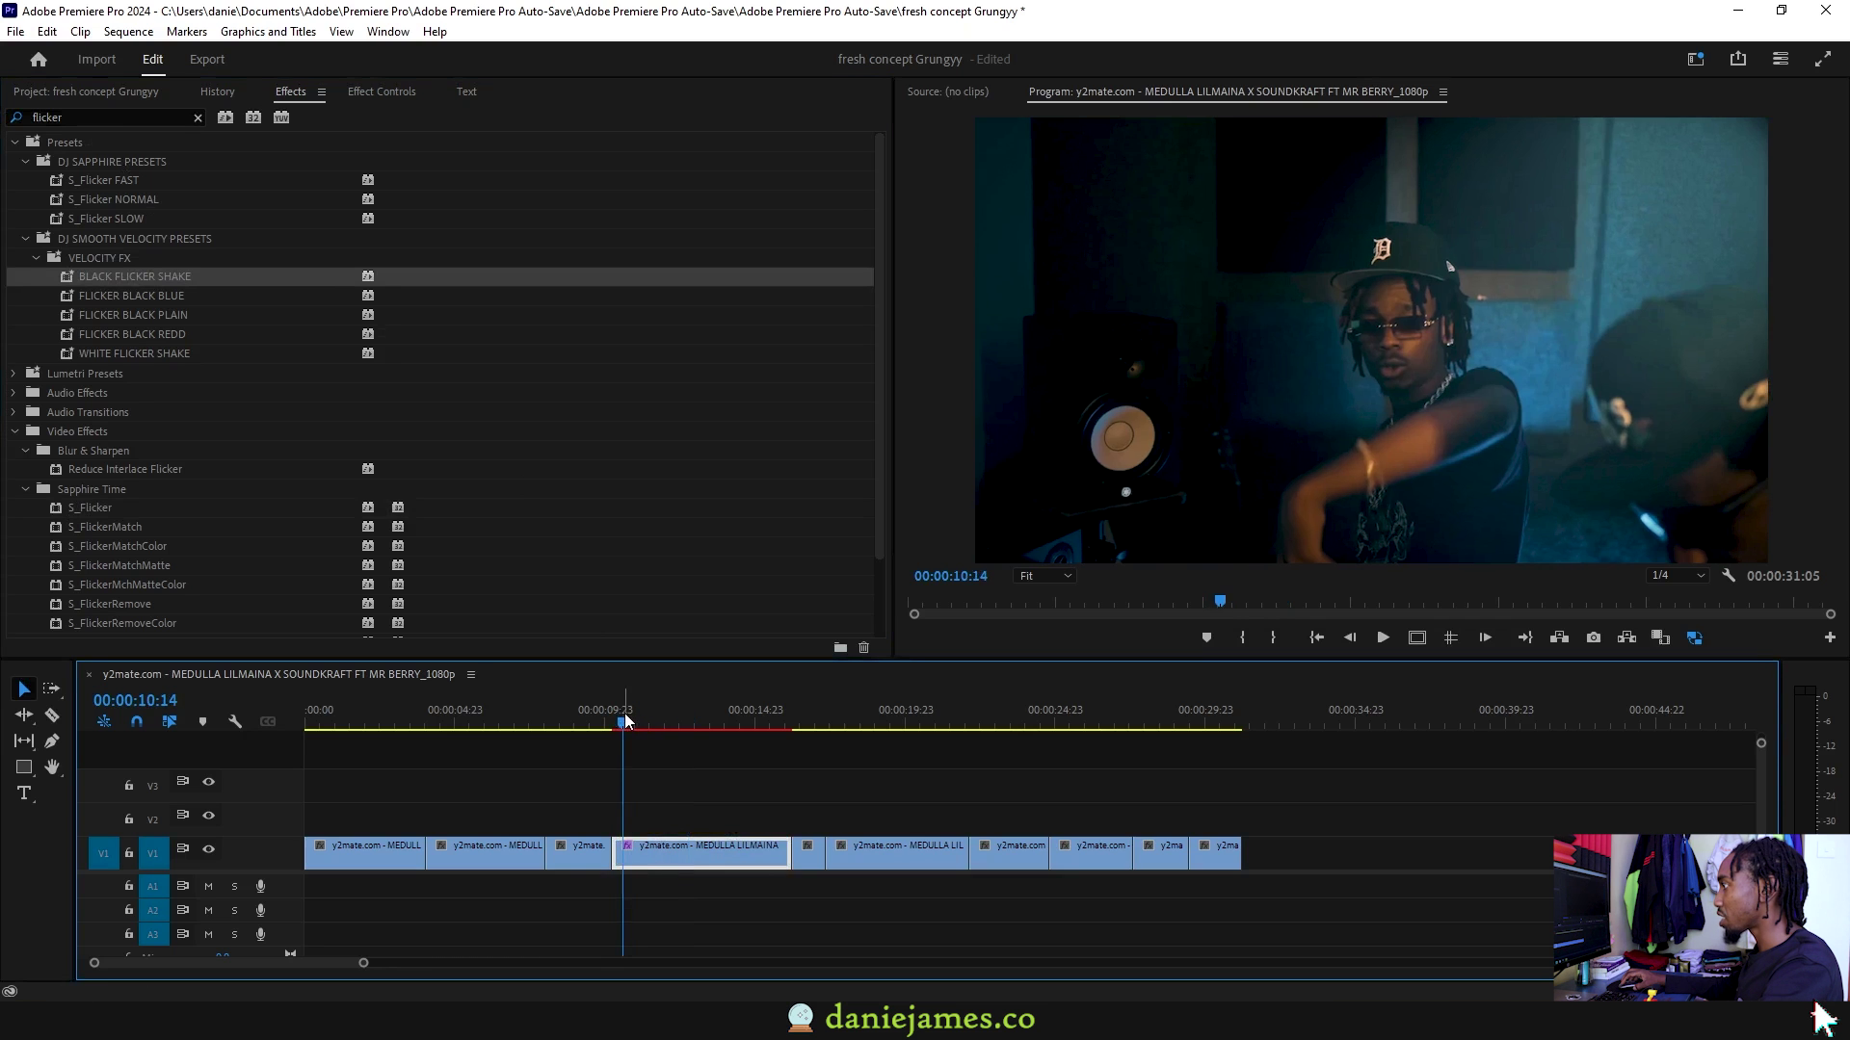
key("space")
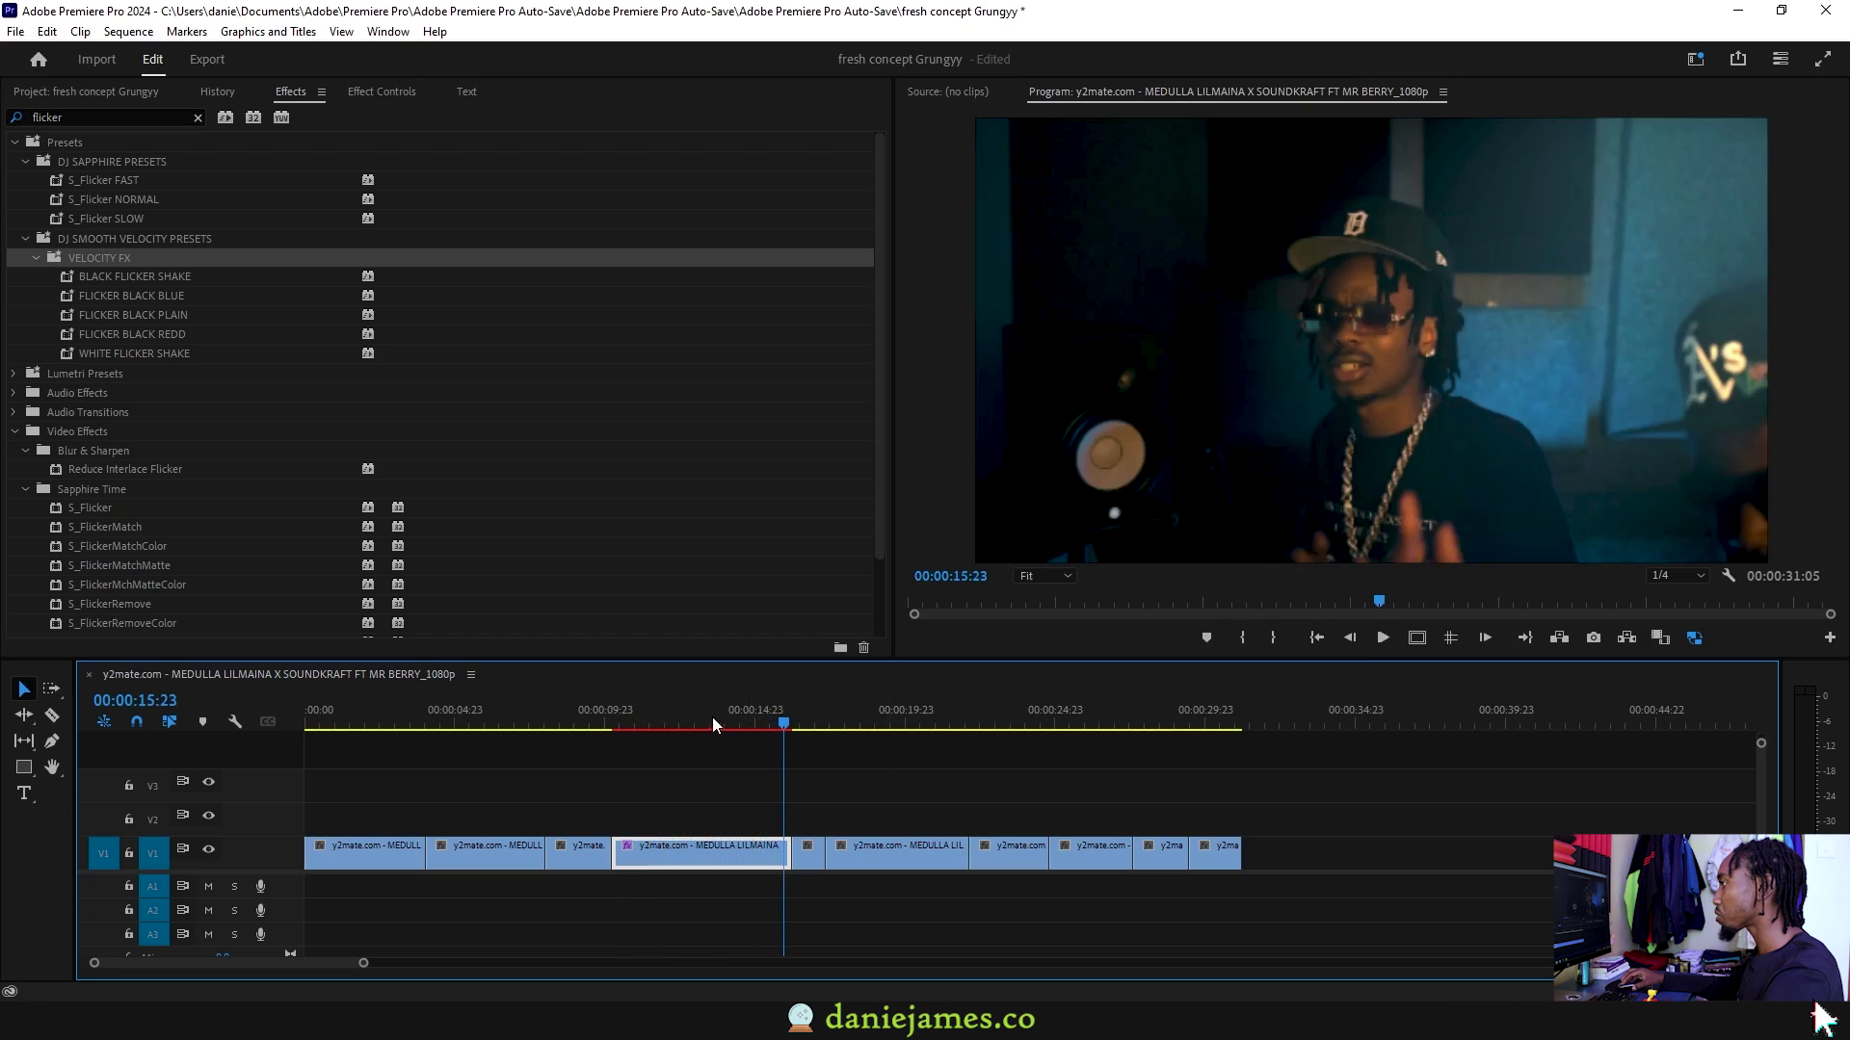
left_click_drag(657, 716, 633, 716)
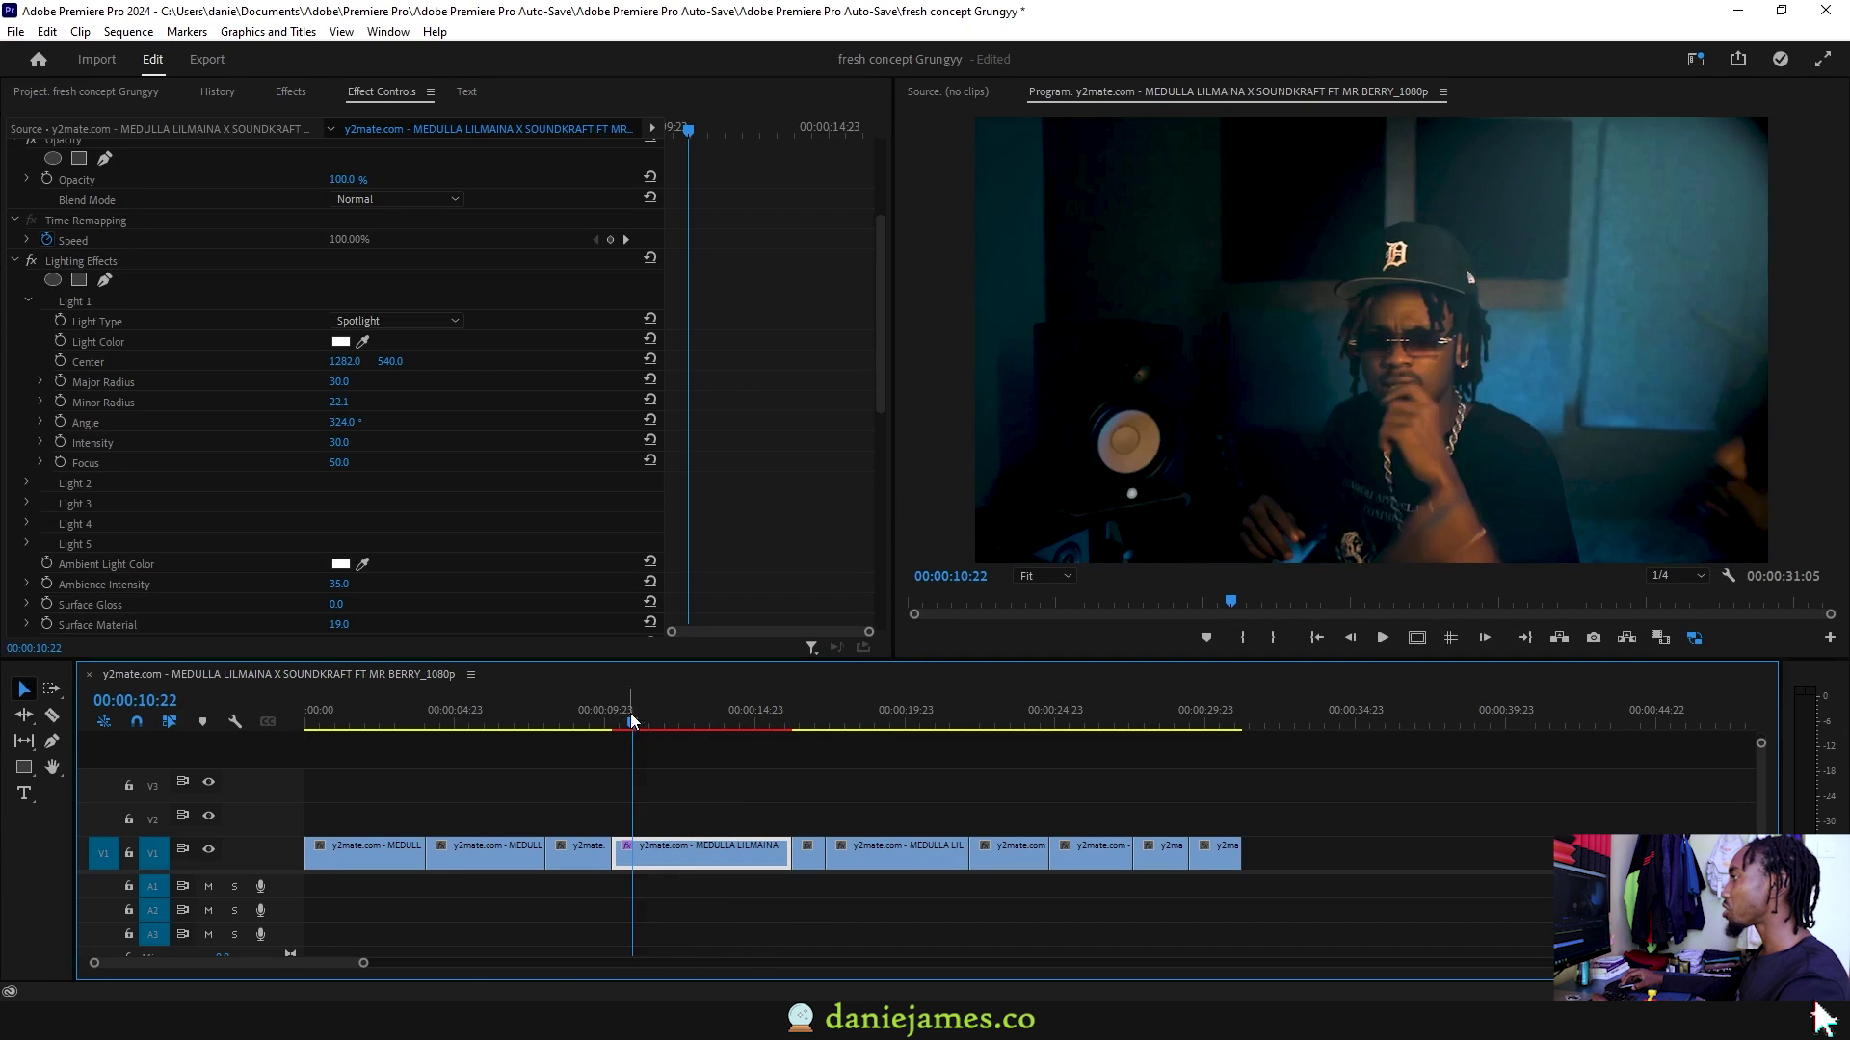
Move the playhead to 00:00:11:13 and set the Light Type of Light 2 in Lighting Effects to Spotlight
mouse_move(631, 720)
left_mouse_down()
mouse_move(684, 725)
mouse_move(651, 723)
left_mouse_up()
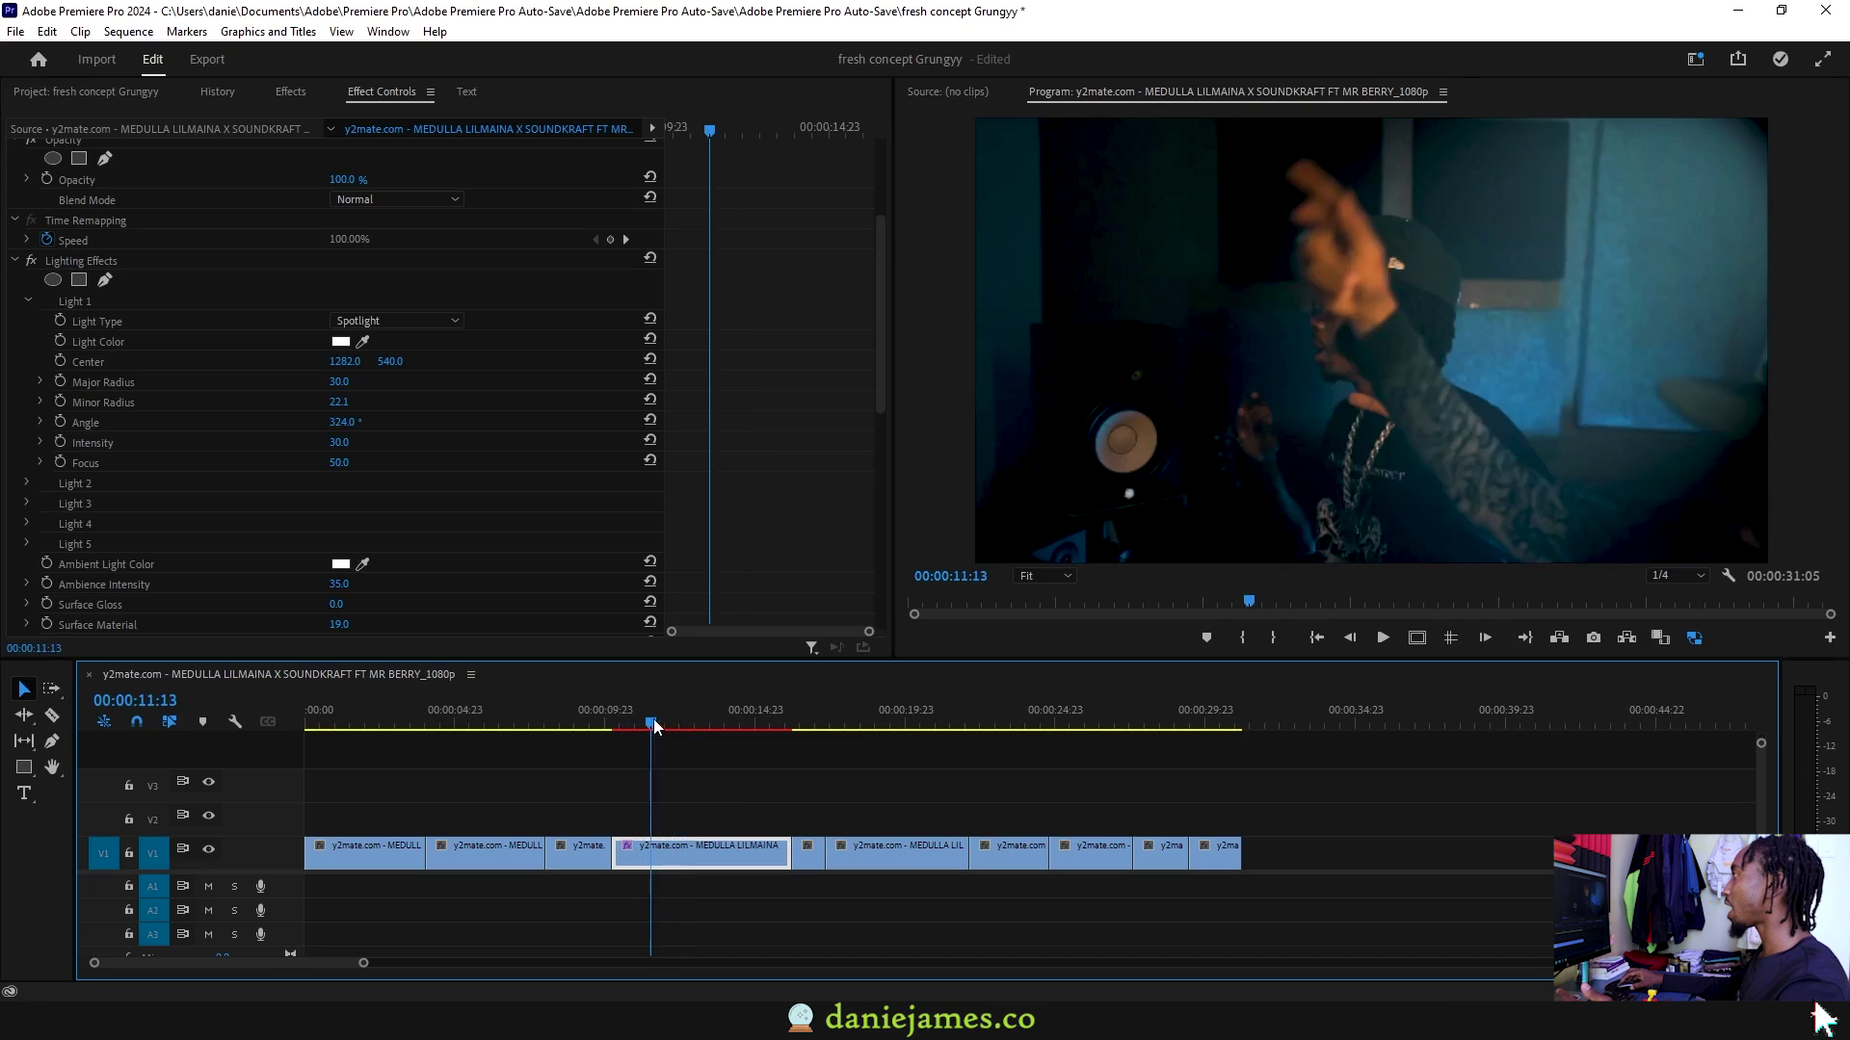
scroll(762, 513, "down", 3)
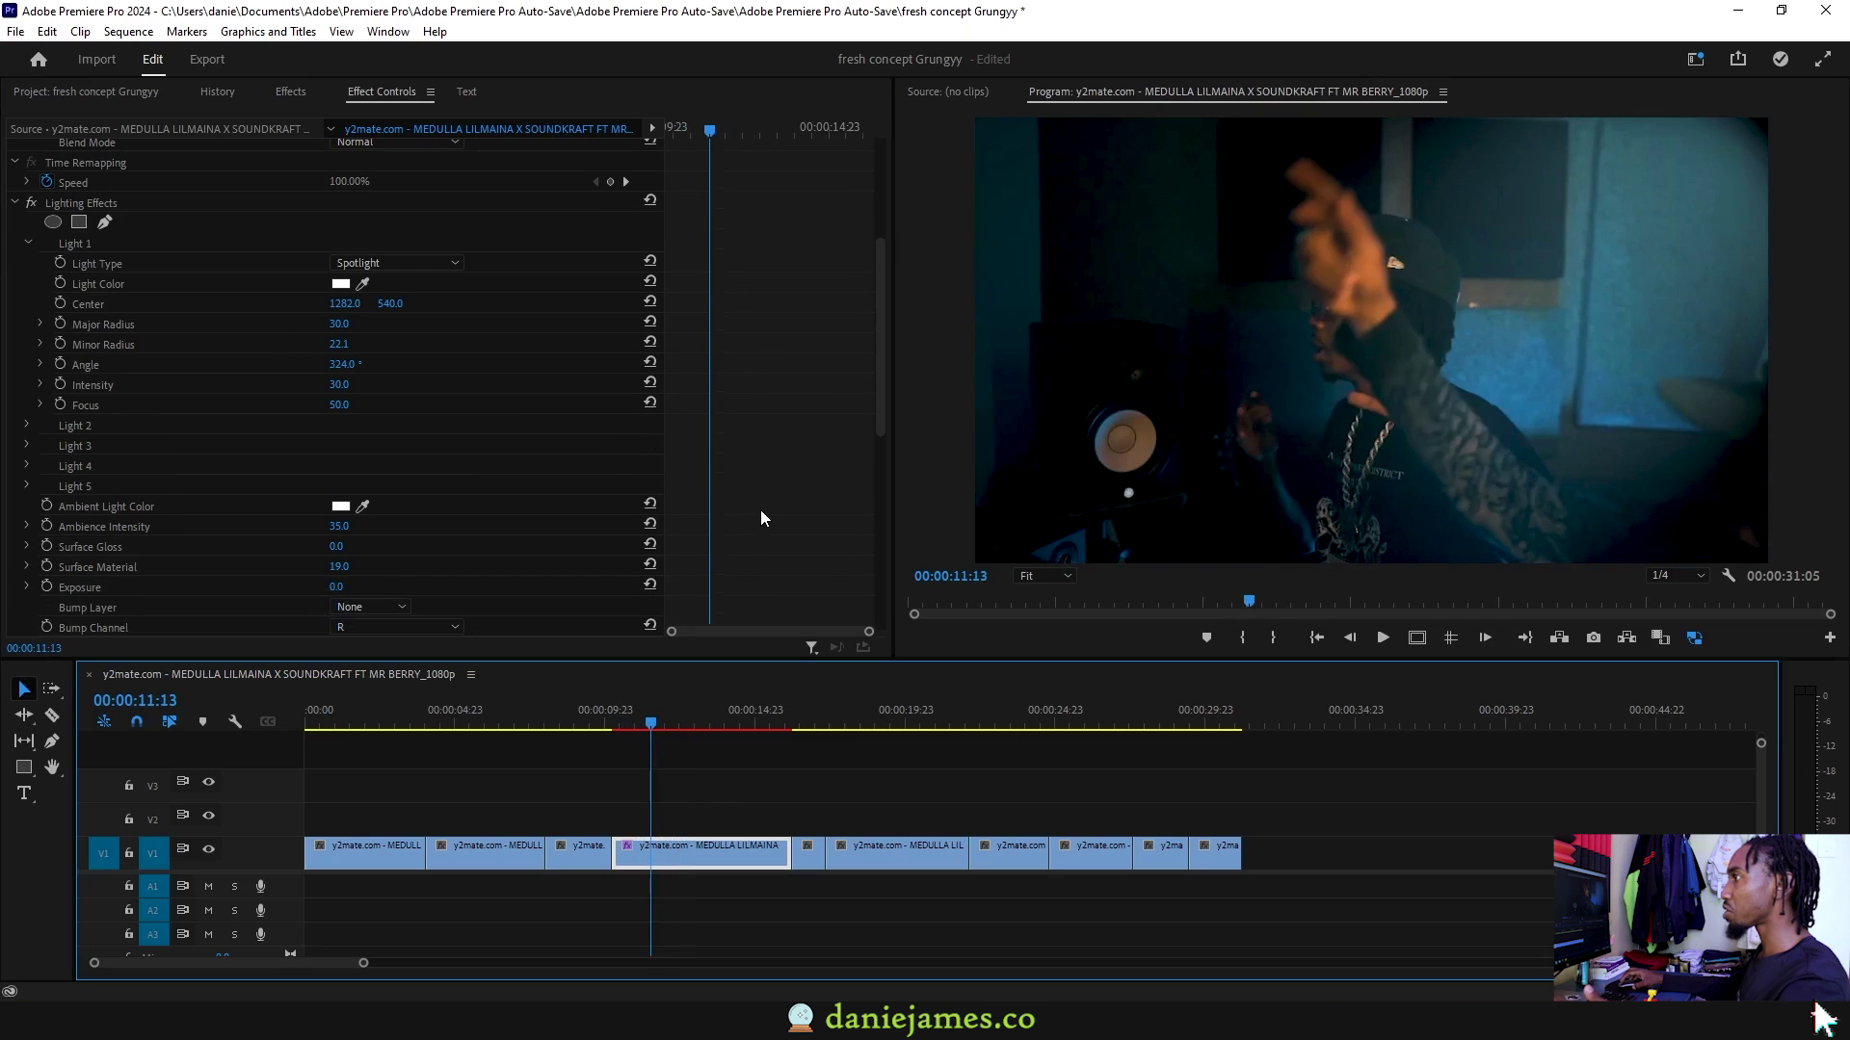
left_click(27, 424)
scroll(228, 435, "down", 1)
left_click(393, 386)
left_click(387, 476)
Change the Light Color of Light 2 to a saturated yellow
left_click(341, 407)
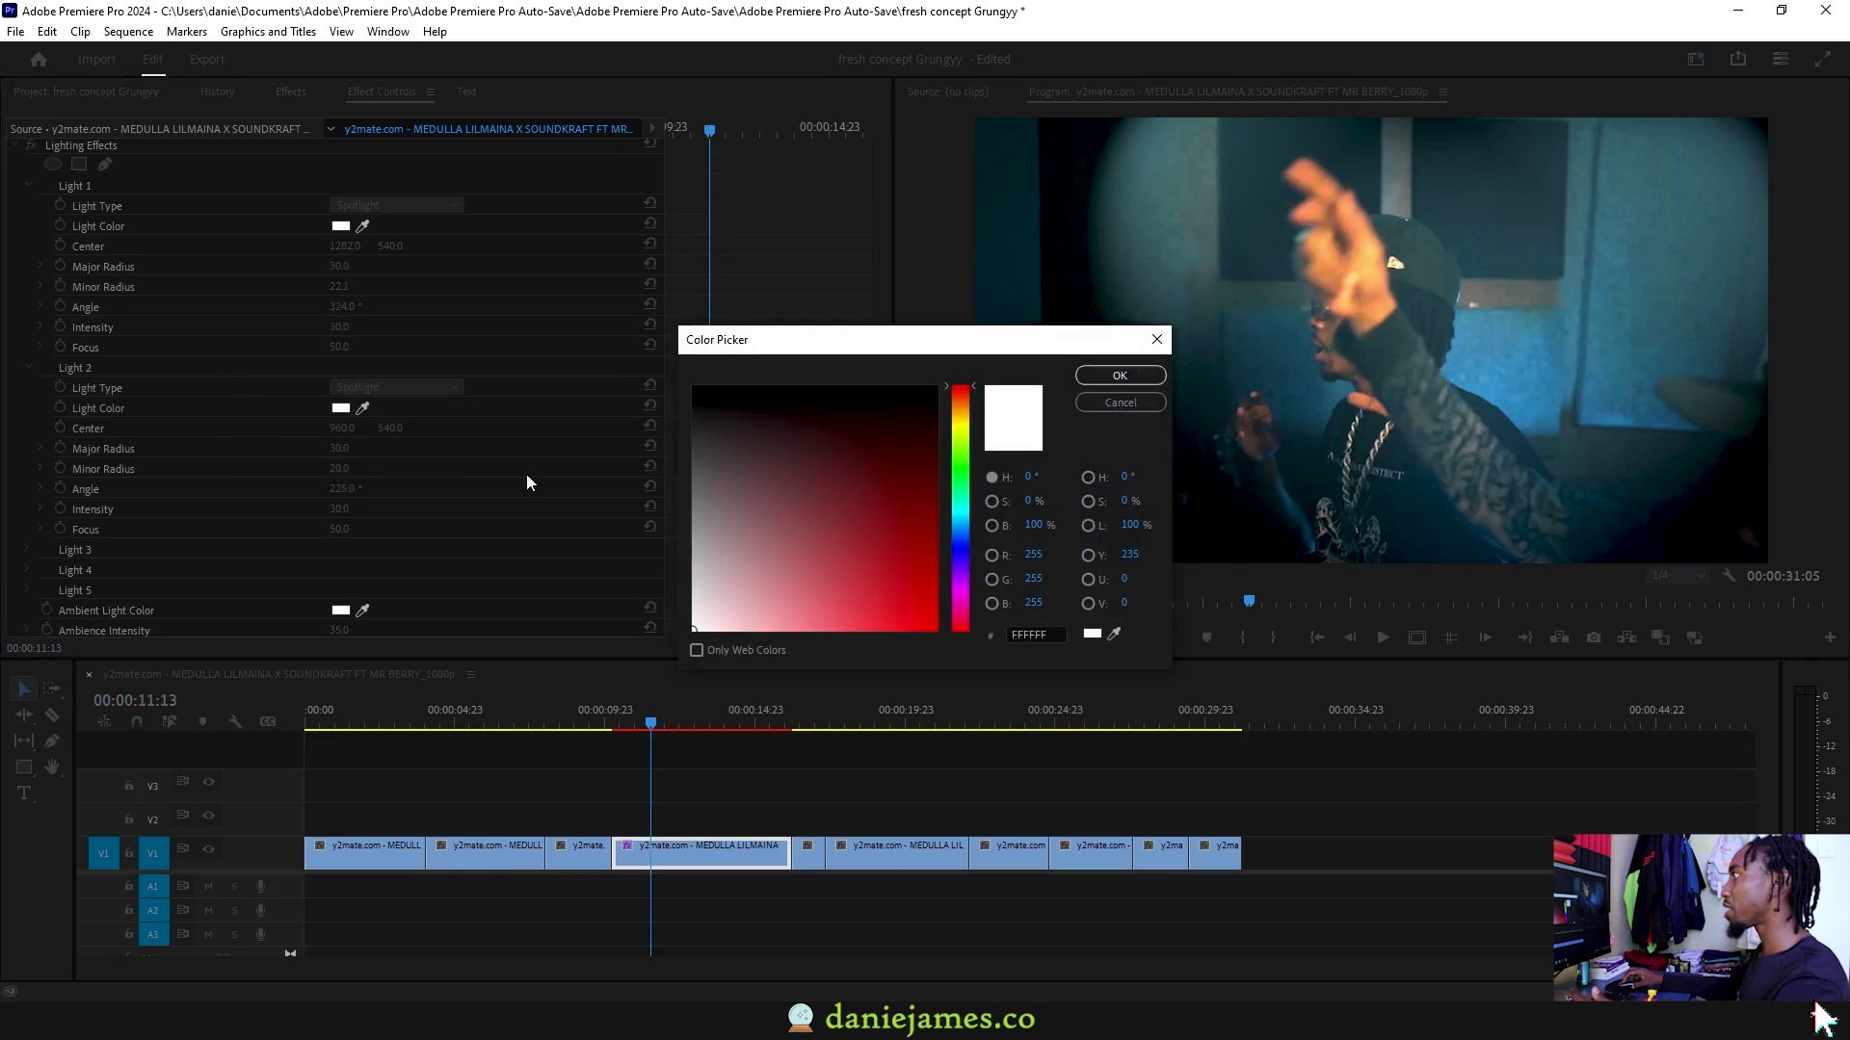
left_click_drag(970, 433, 963, 533)
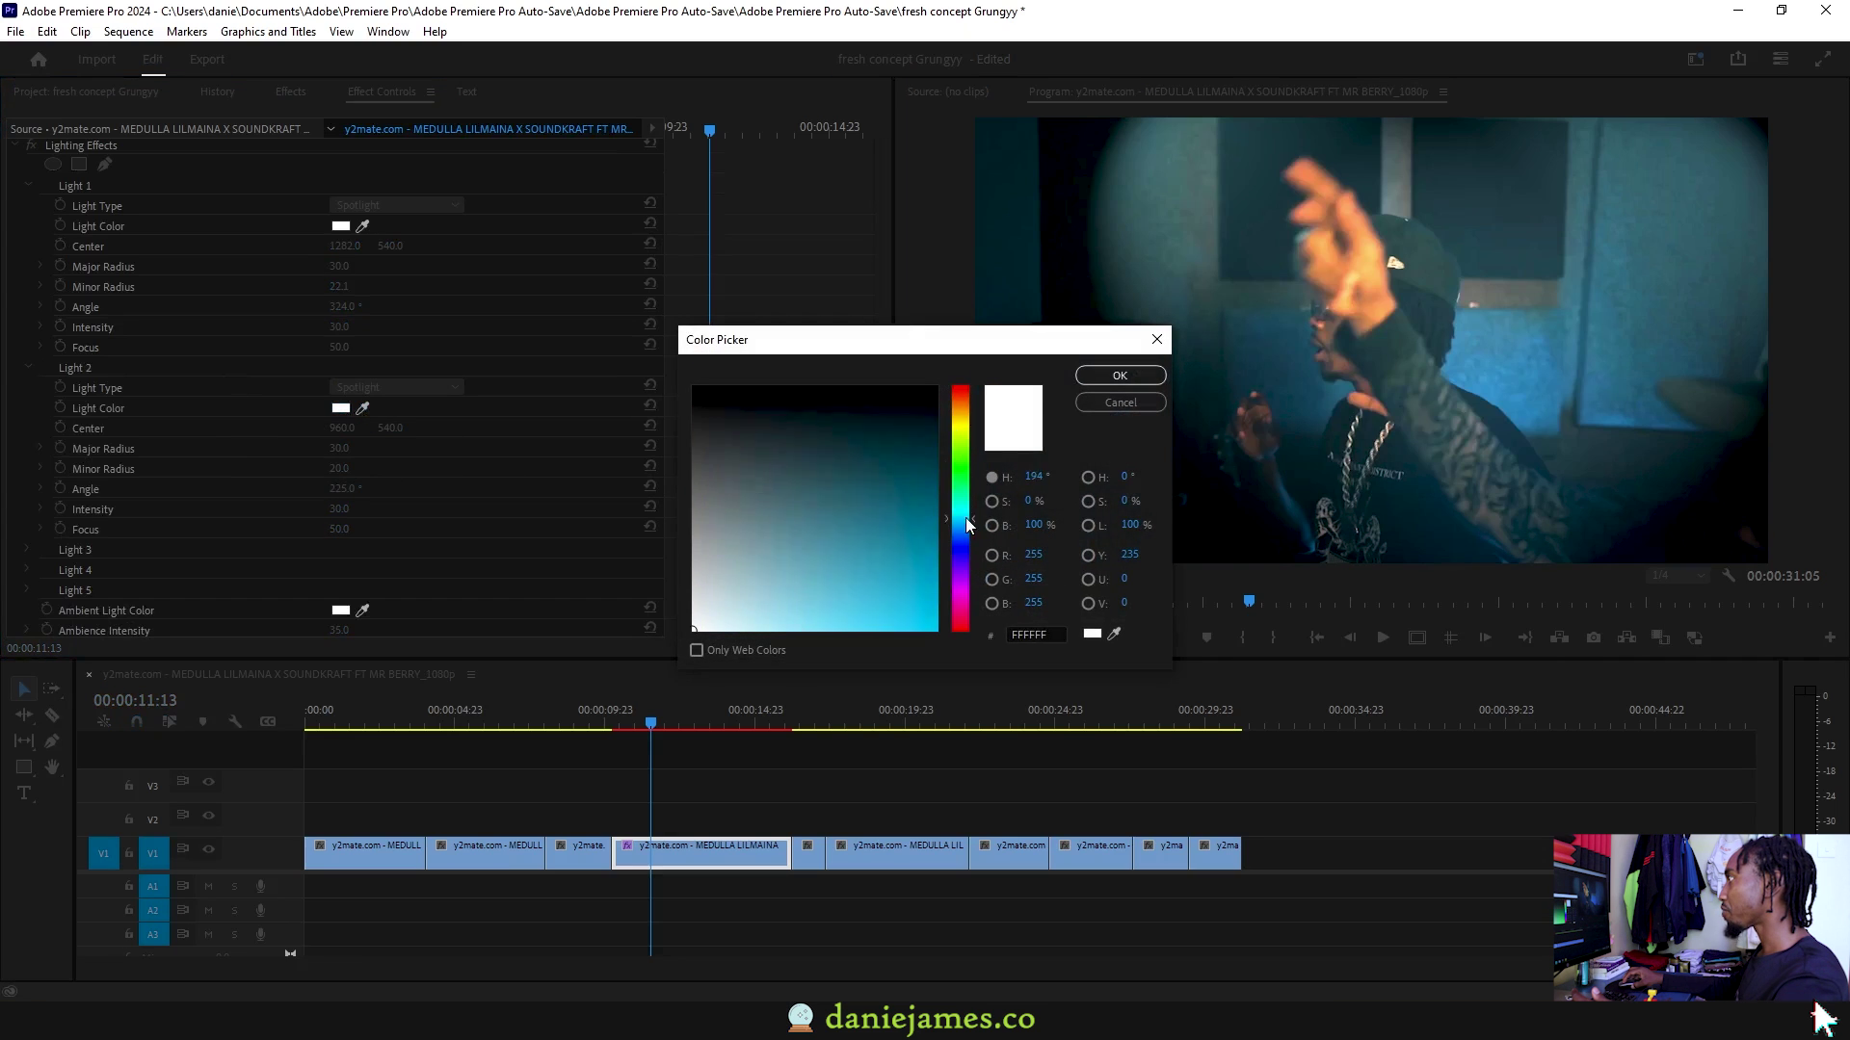
left_click(1120, 375)
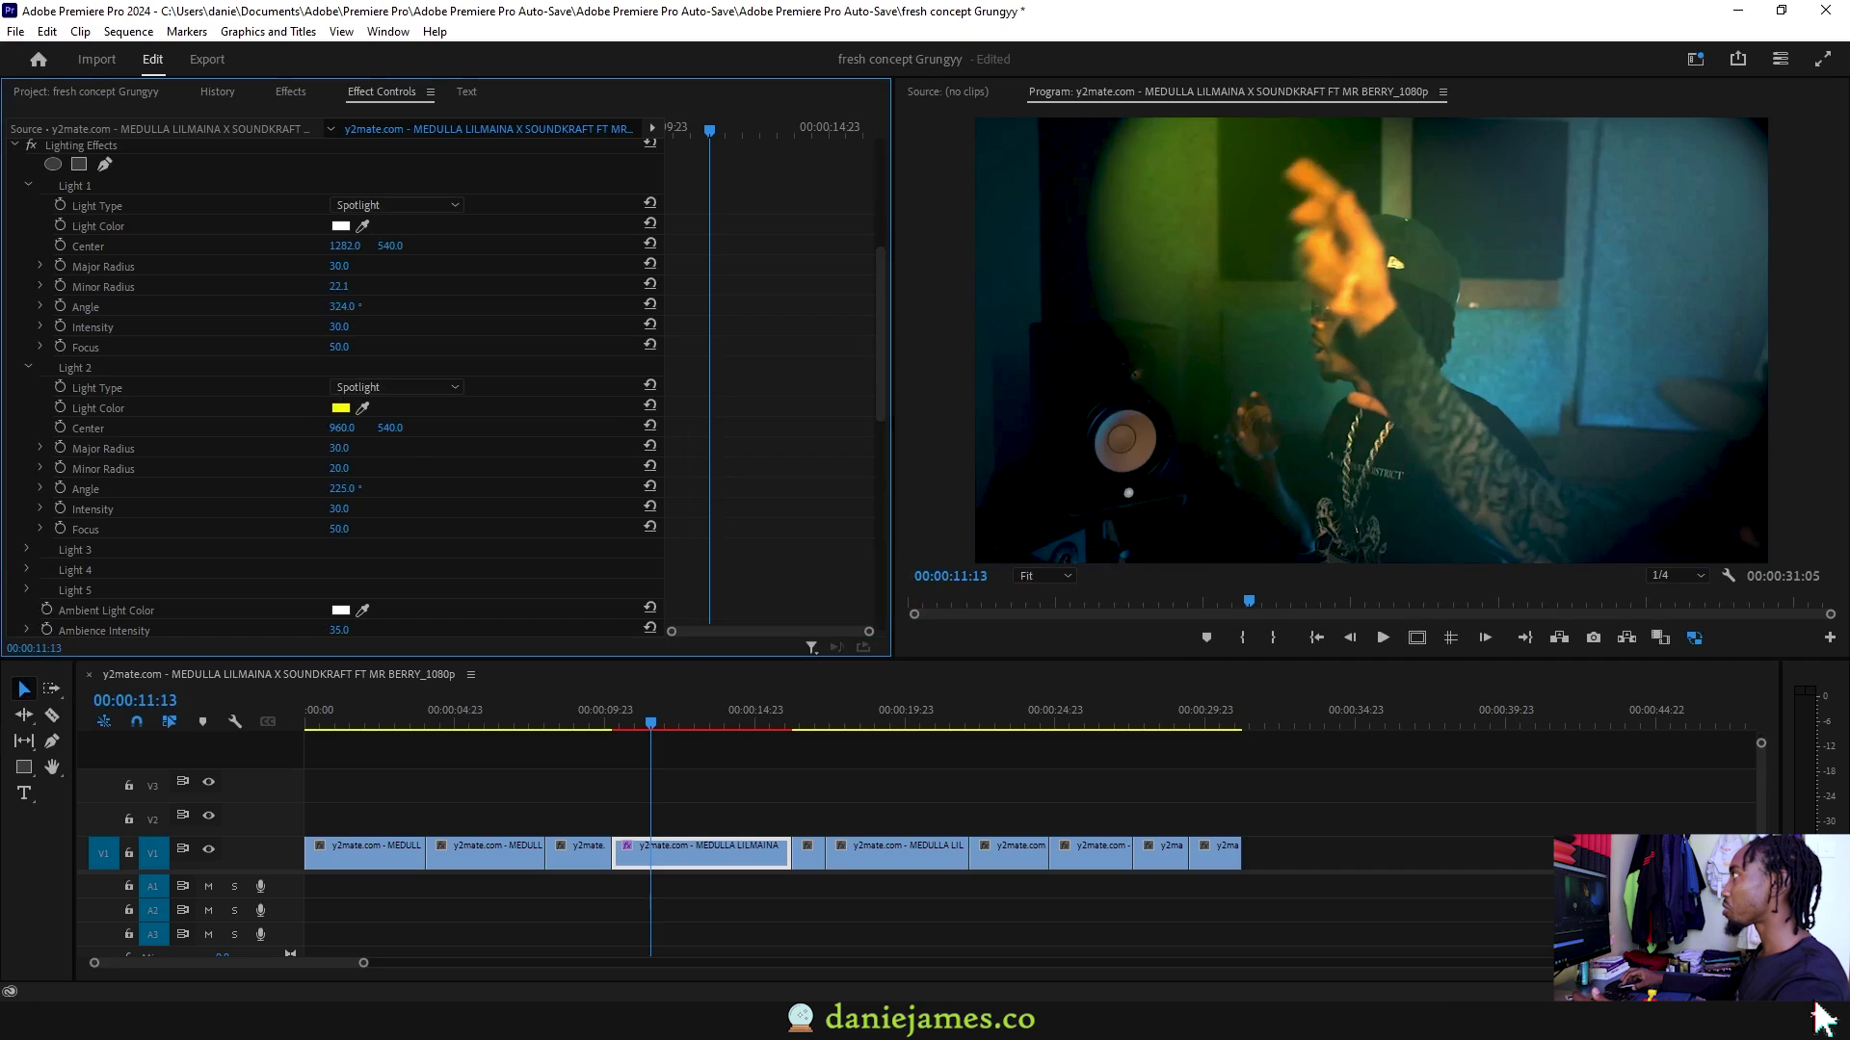
Set Light 2's horizontal Center to 491, its Focus to 14 and its Intensity to 38
left_click_drag(342, 428, 10, 427)
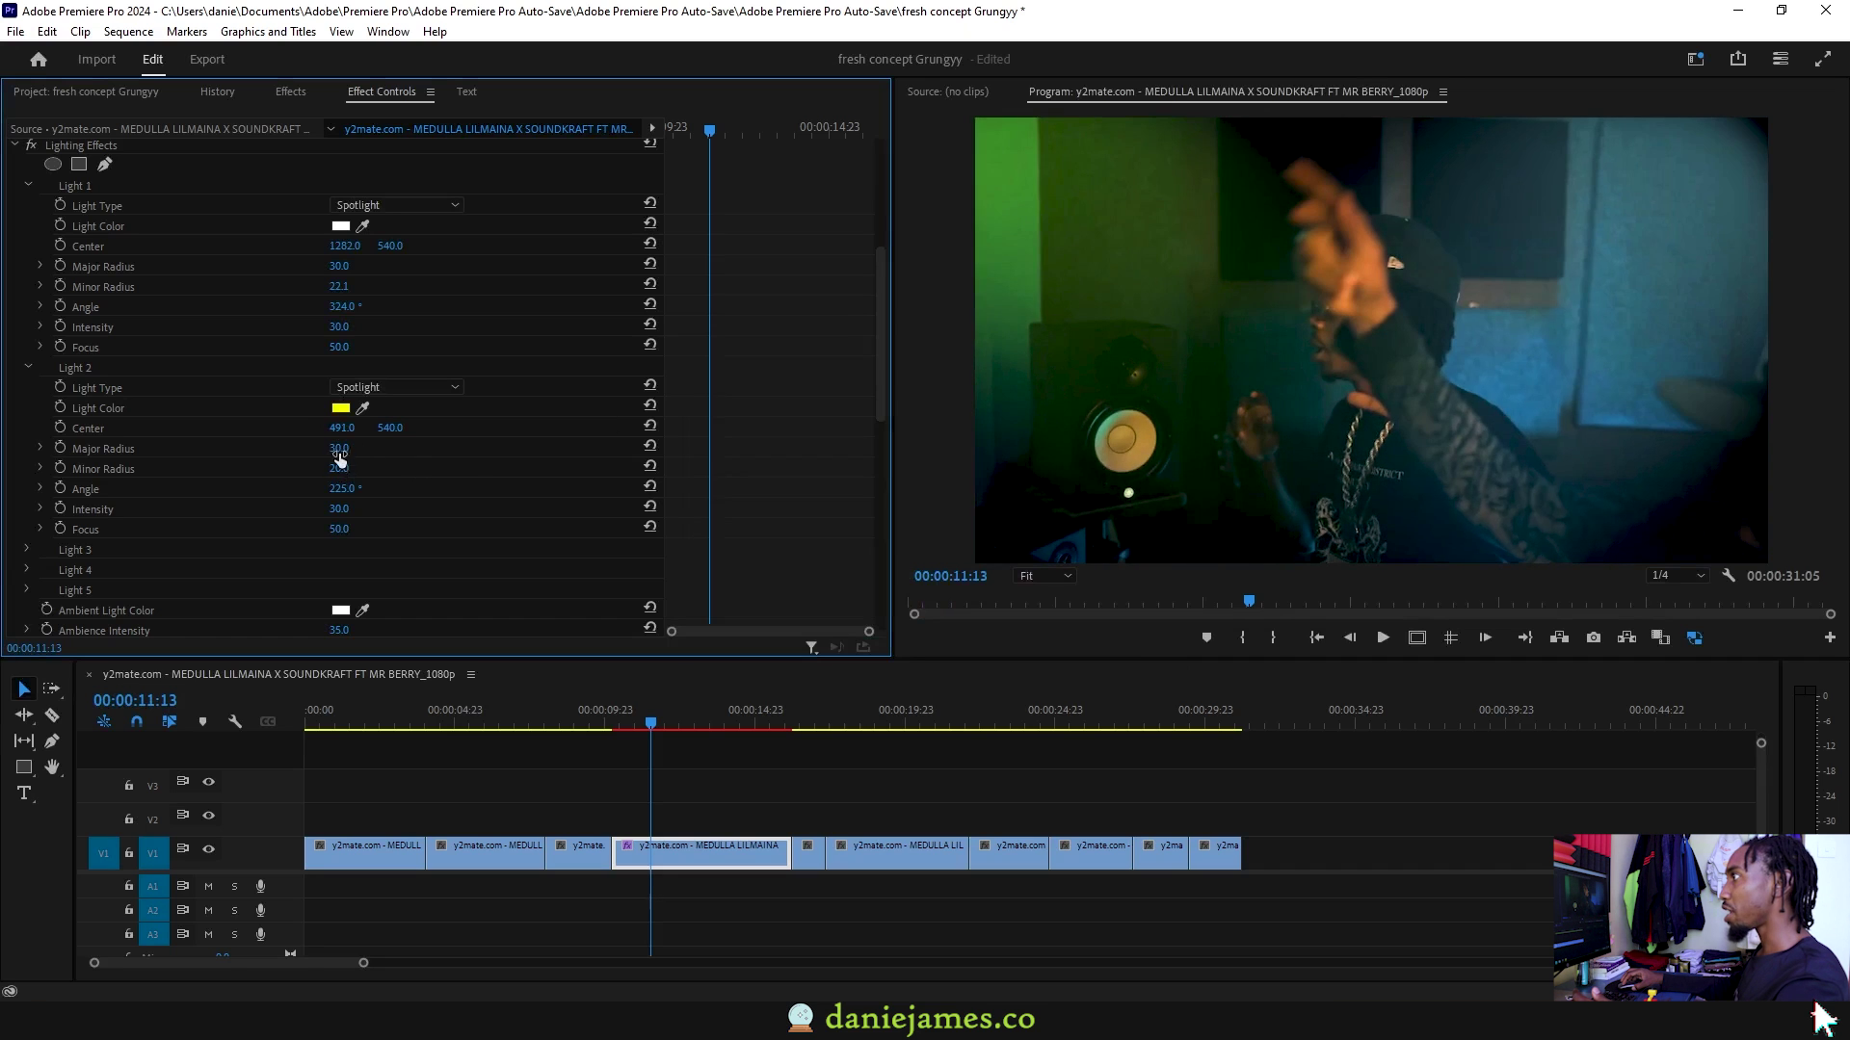
mouse_move(339, 448)
left_mouse_down()
mouse_move(320, 448)
mouse_move(338, 448)
left_mouse_up()
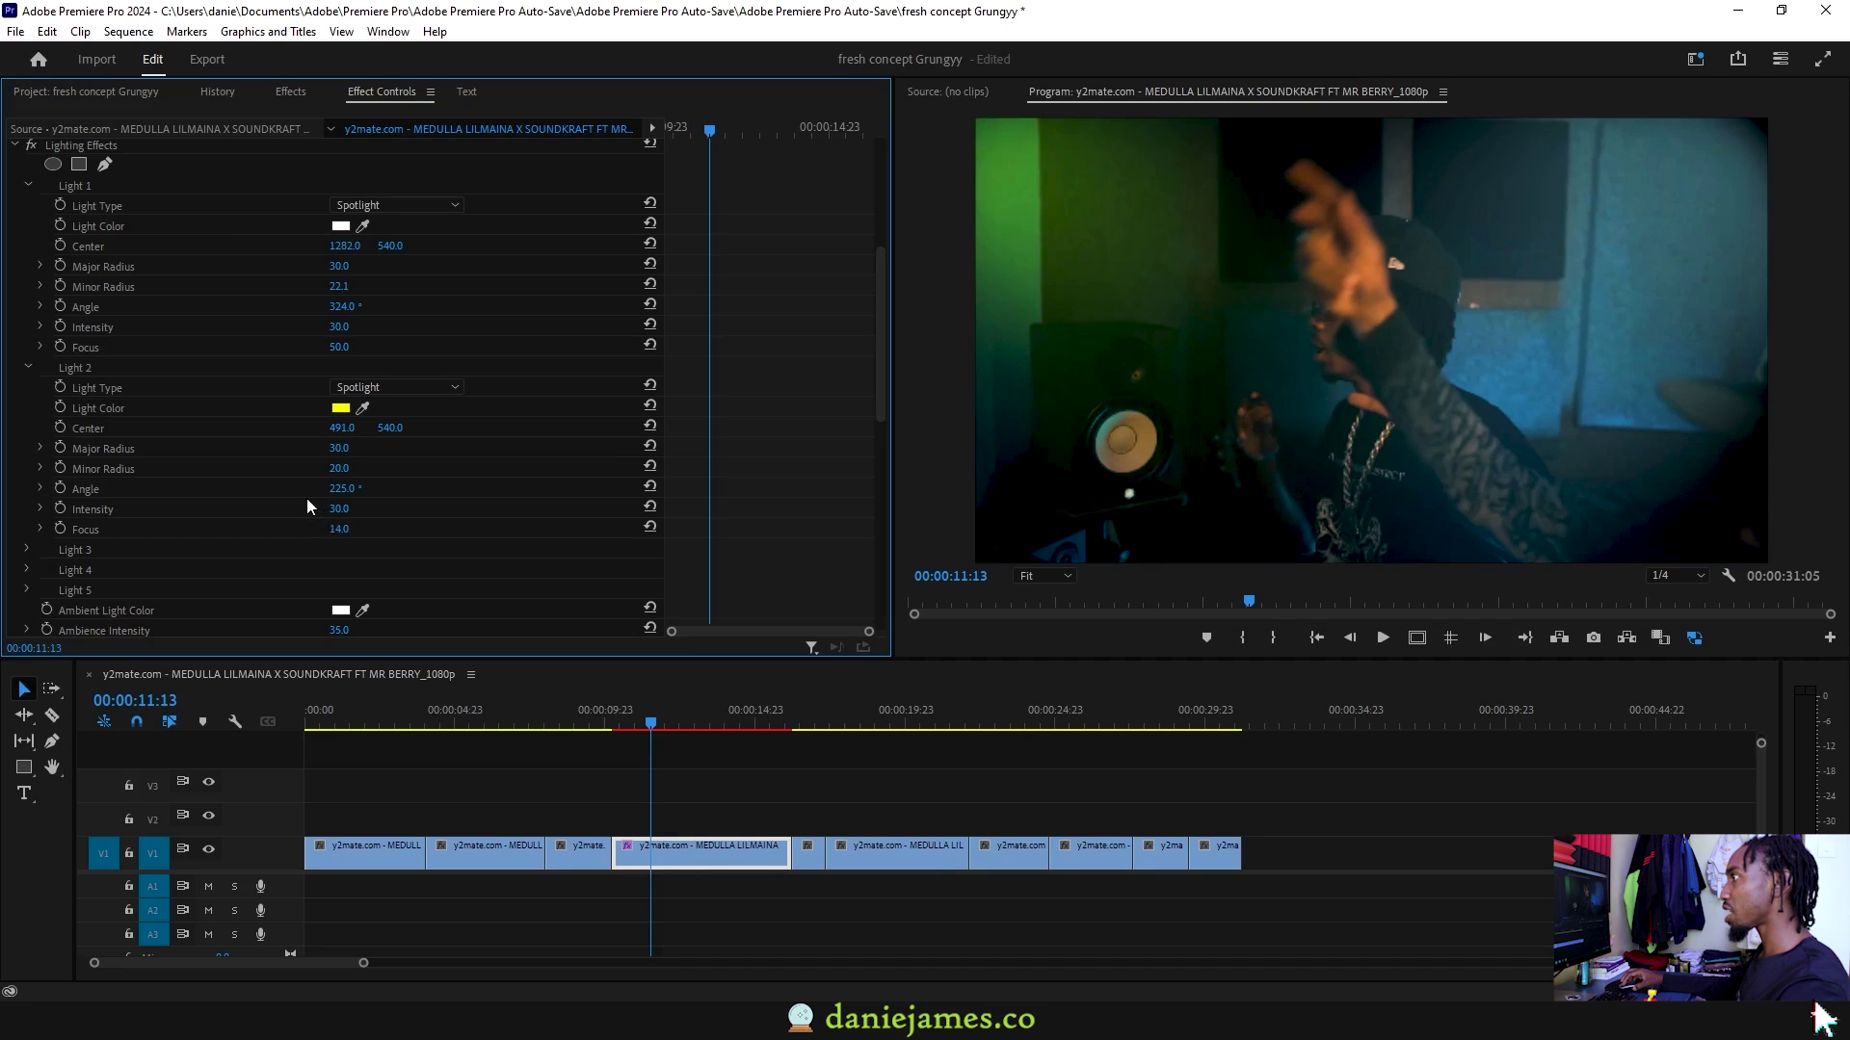
left_click_drag(348, 511, 369, 512)
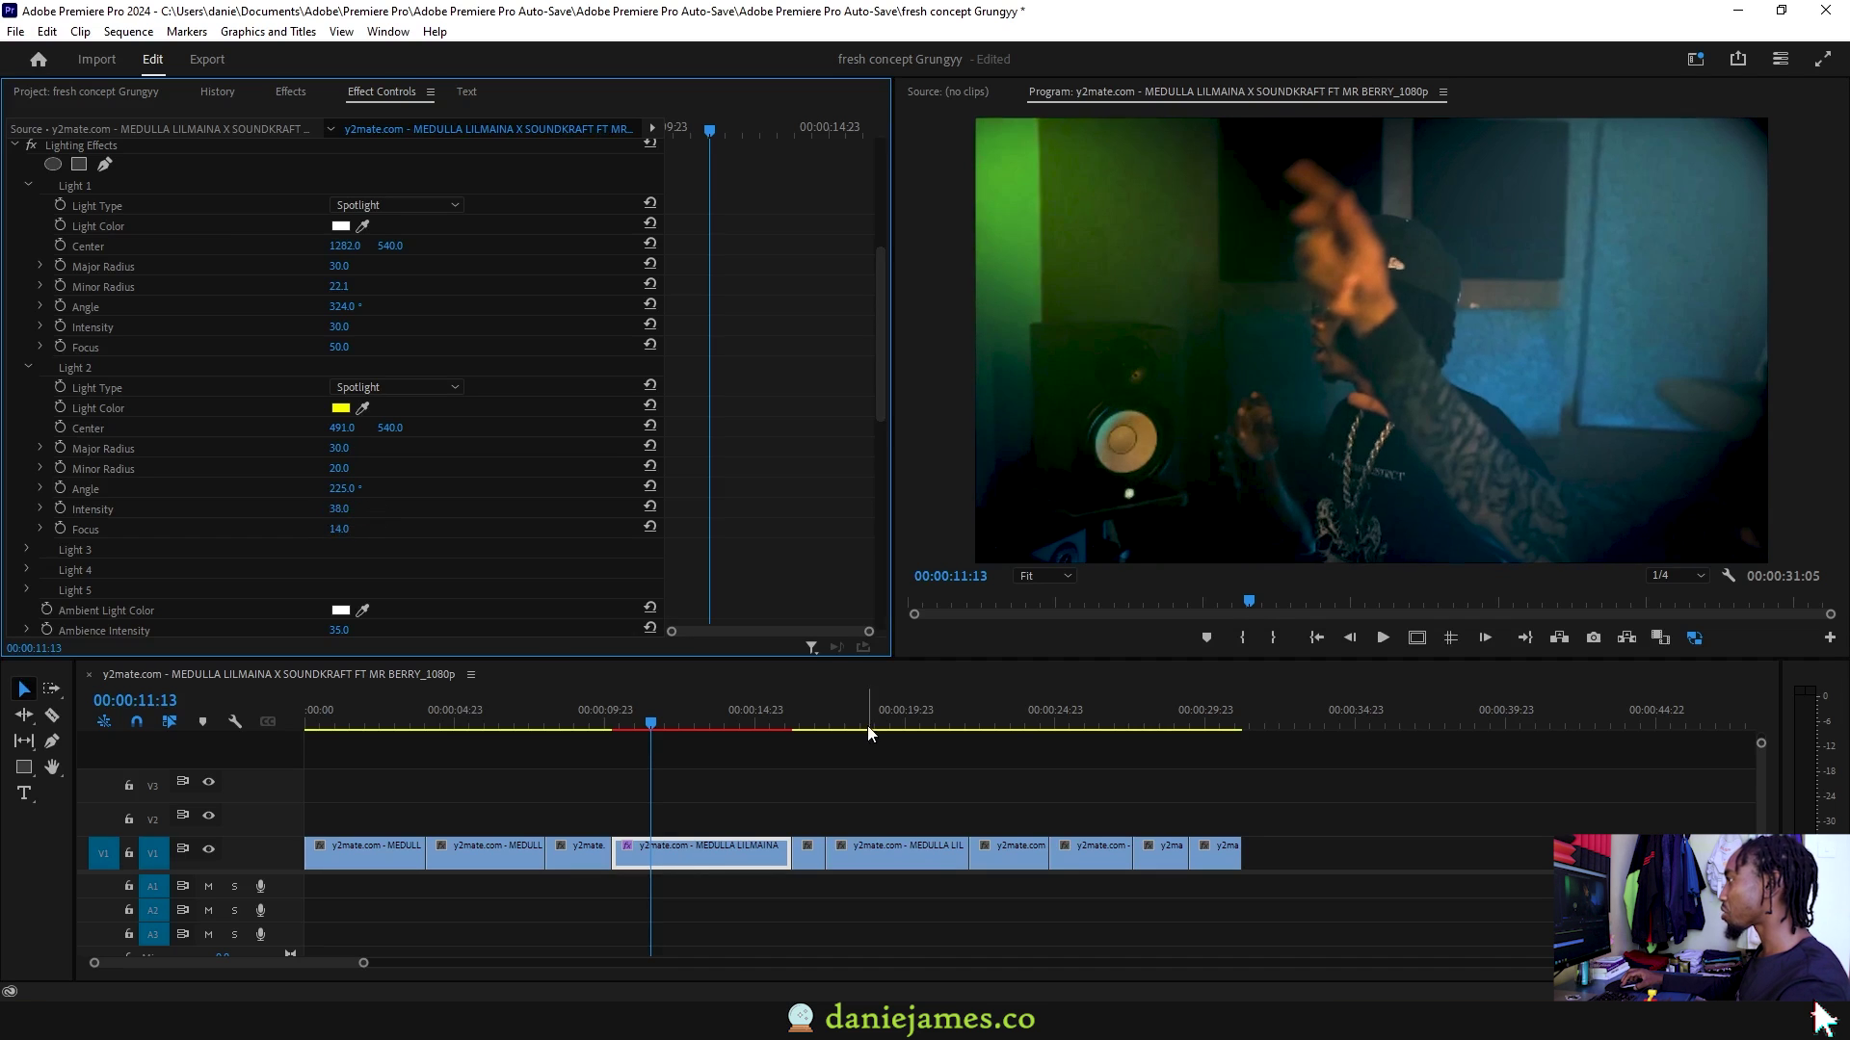